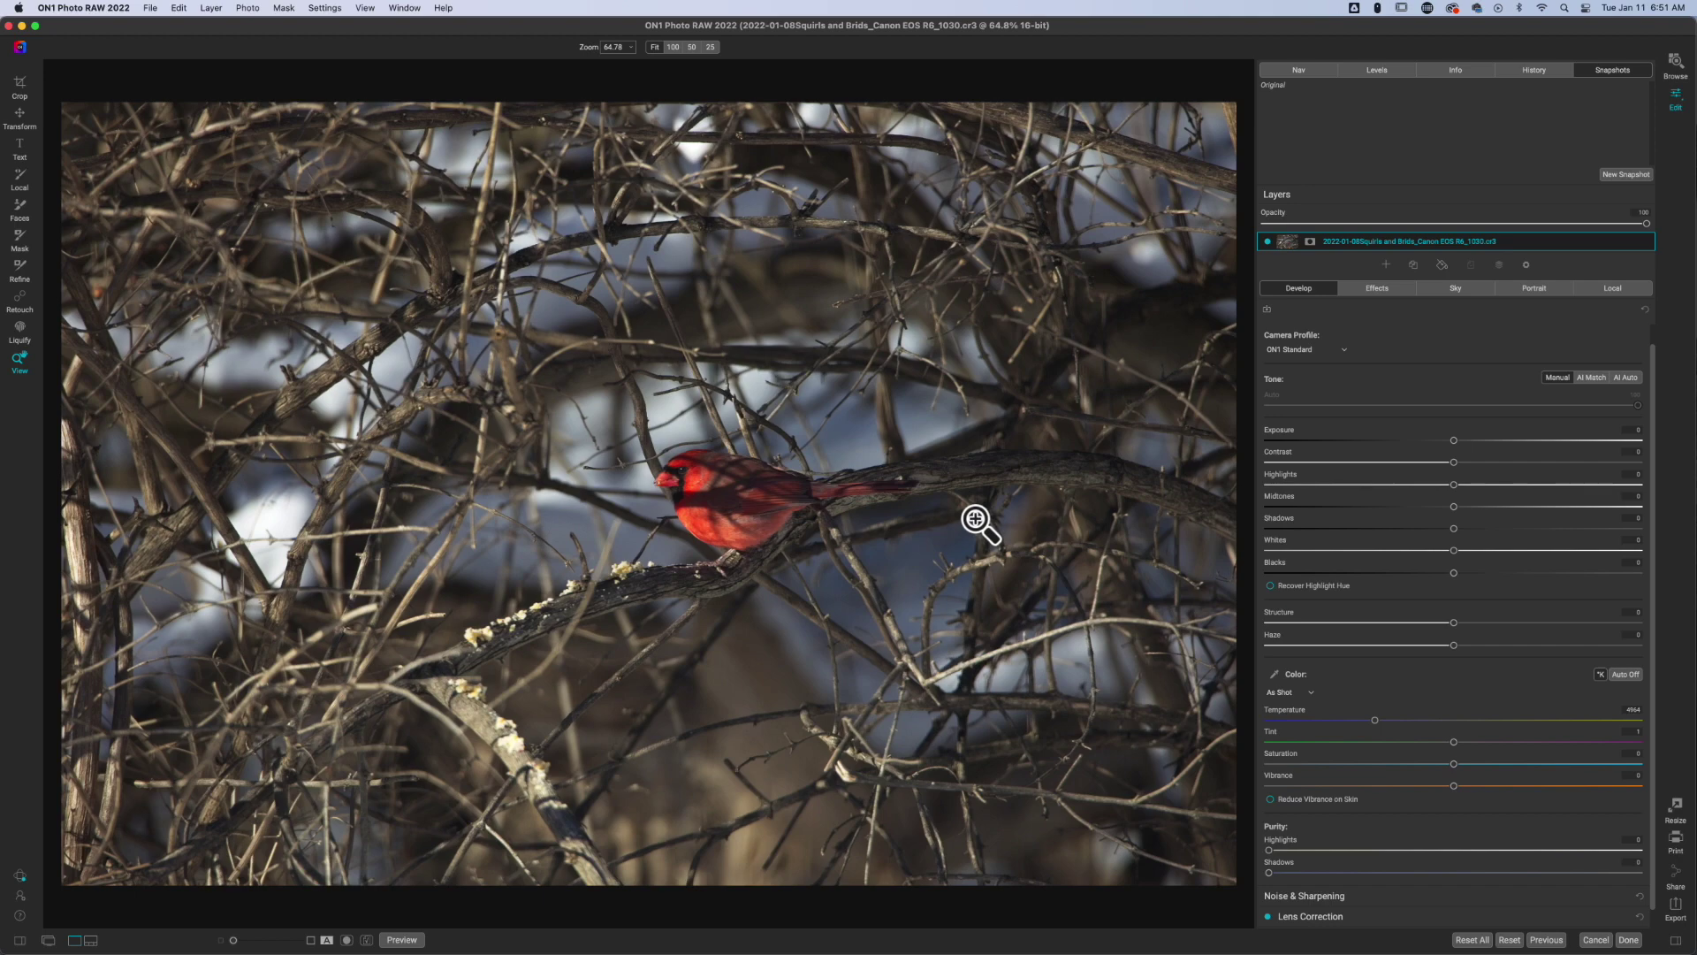
- Keep ON1 Standard as the camera profile and apply AI Auto tone at full strength
{"action": "left_click", "coordinate": [1345, 351]}
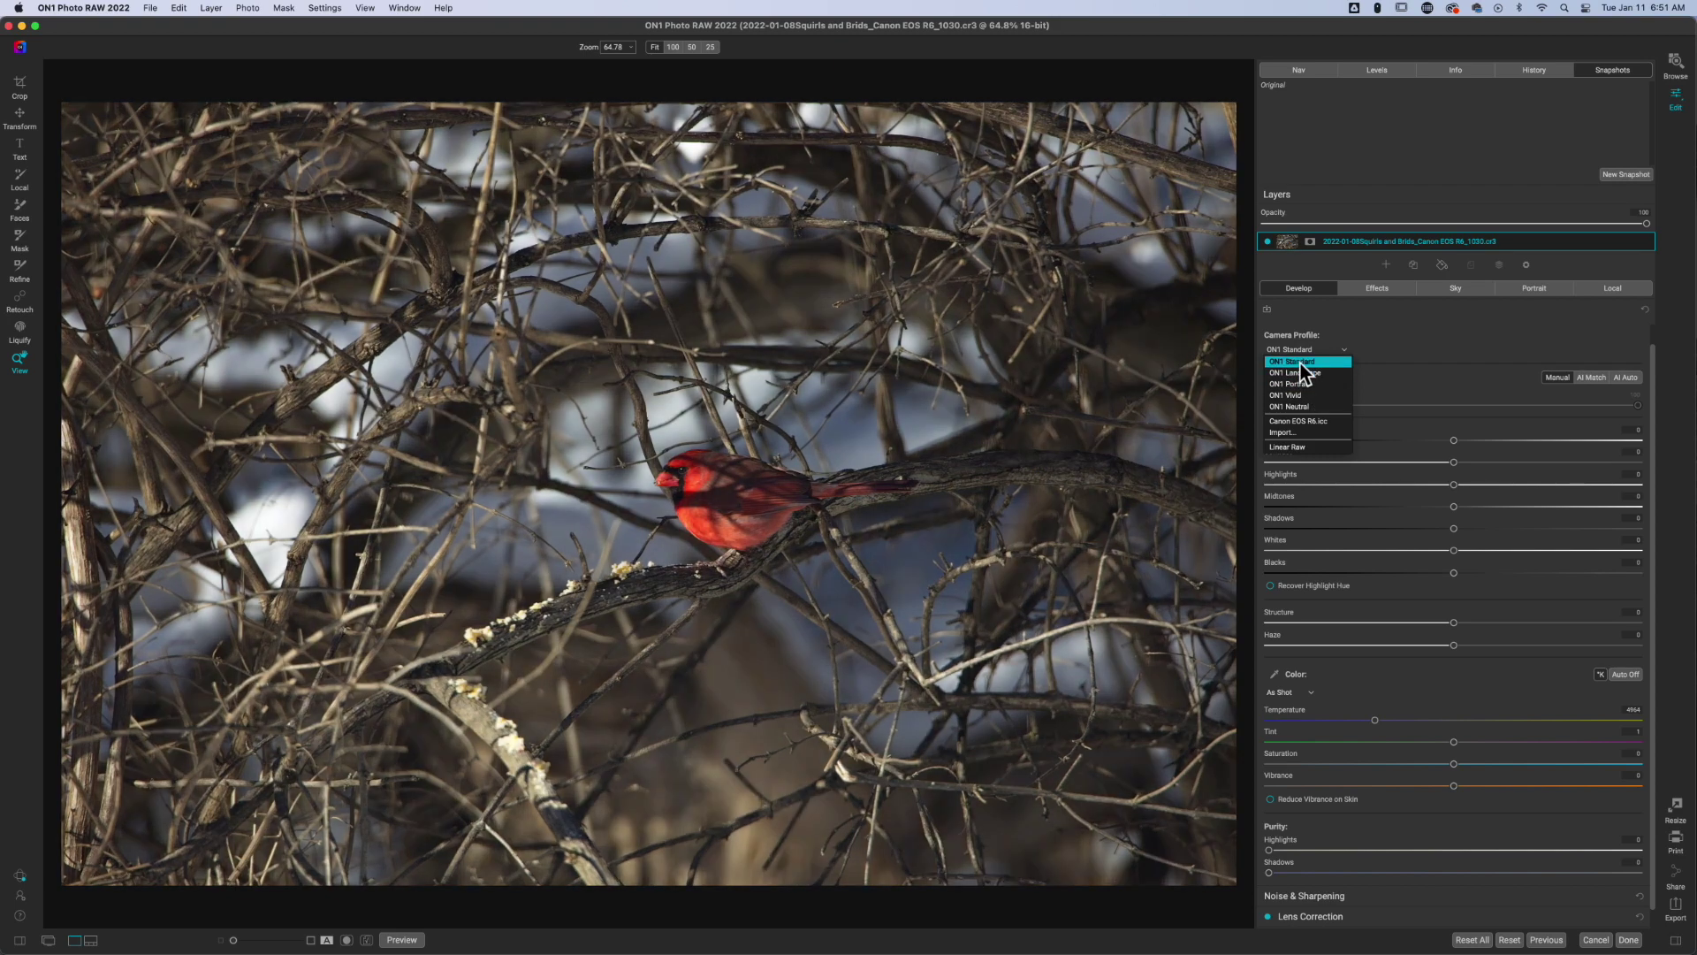
{"action": "left_click", "coordinate": [1318, 362]}
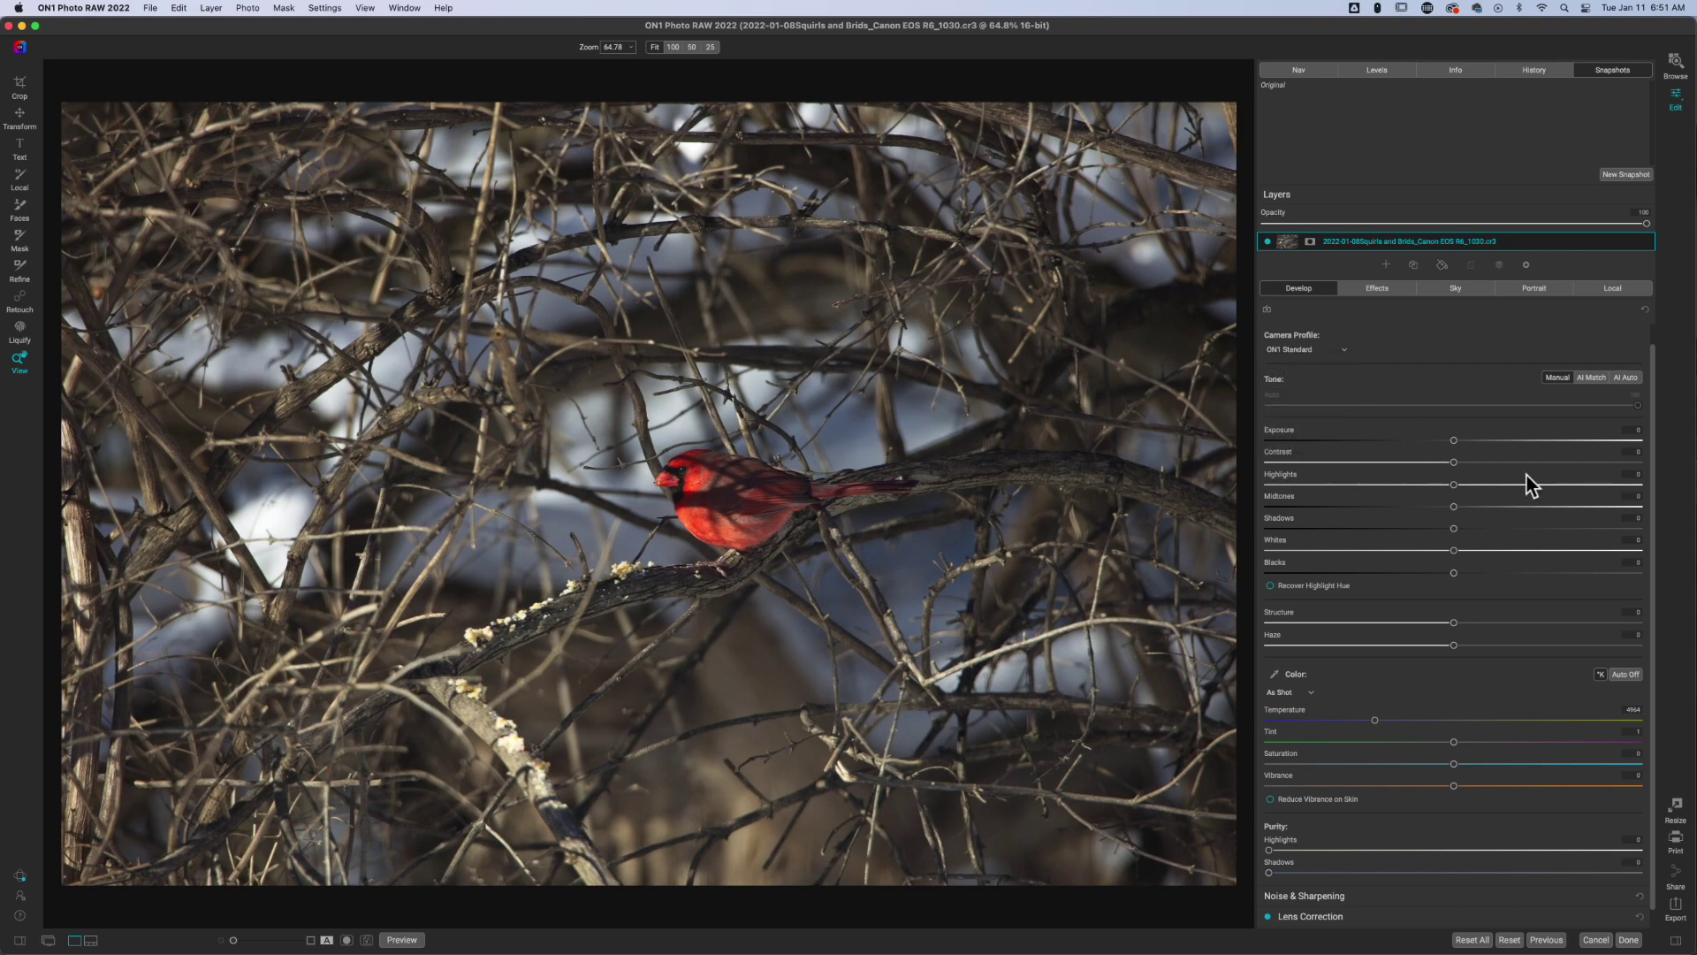
{"action": "left_click", "coordinate": [1625, 378]}
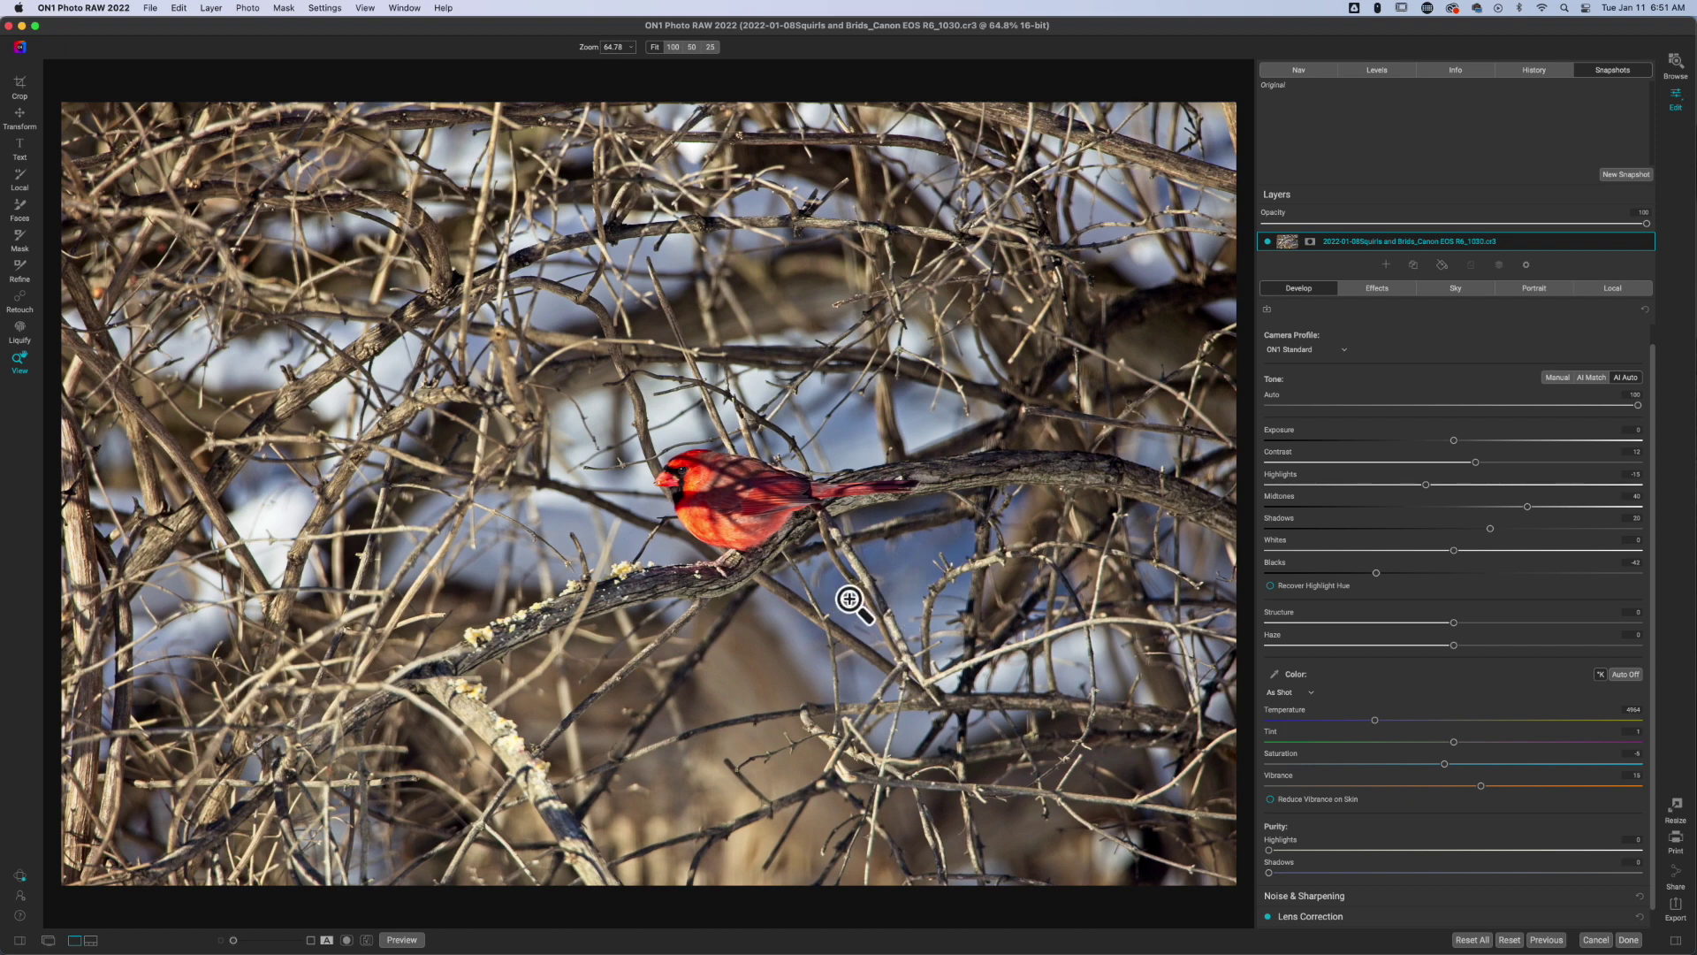
- Crop to a 2x3 frame by lowering the top edge and shifting the photo onto the cardinal
{"action": "key", "text": "c"}
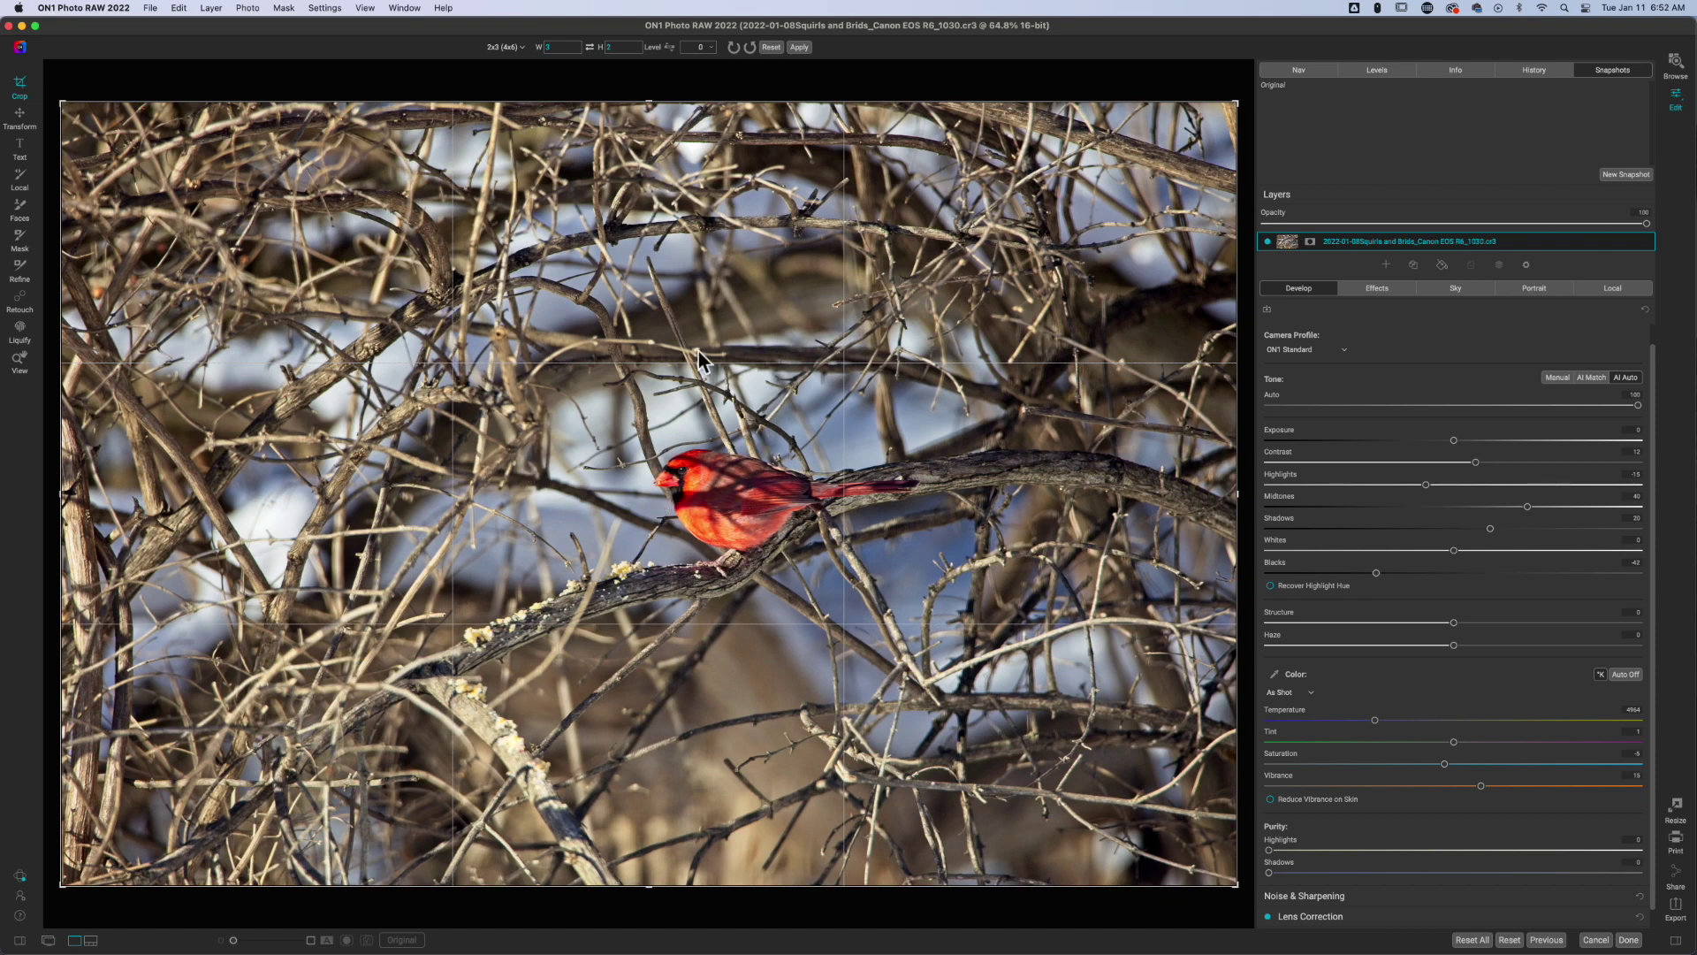
{"action": "left_click_drag", "start_coordinate": [646, 99], "coordinate": [665, 235]}
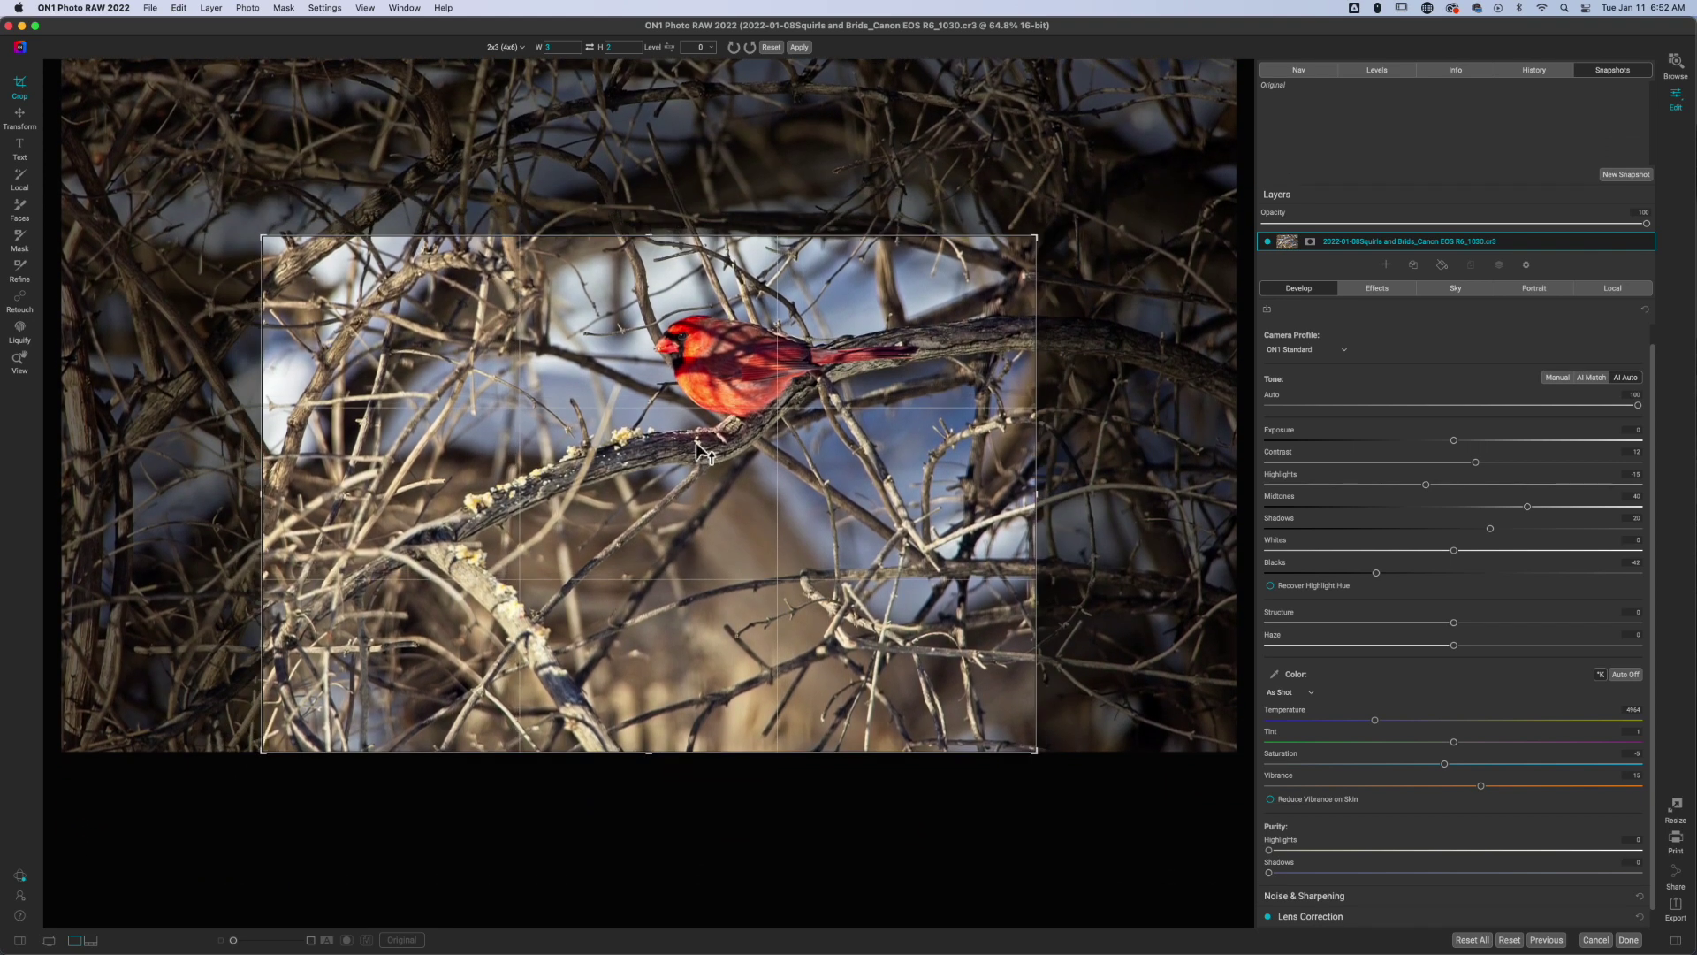
{"action": "left_click_drag", "start_coordinate": [698, 451], "coordinate": [728, 514]}
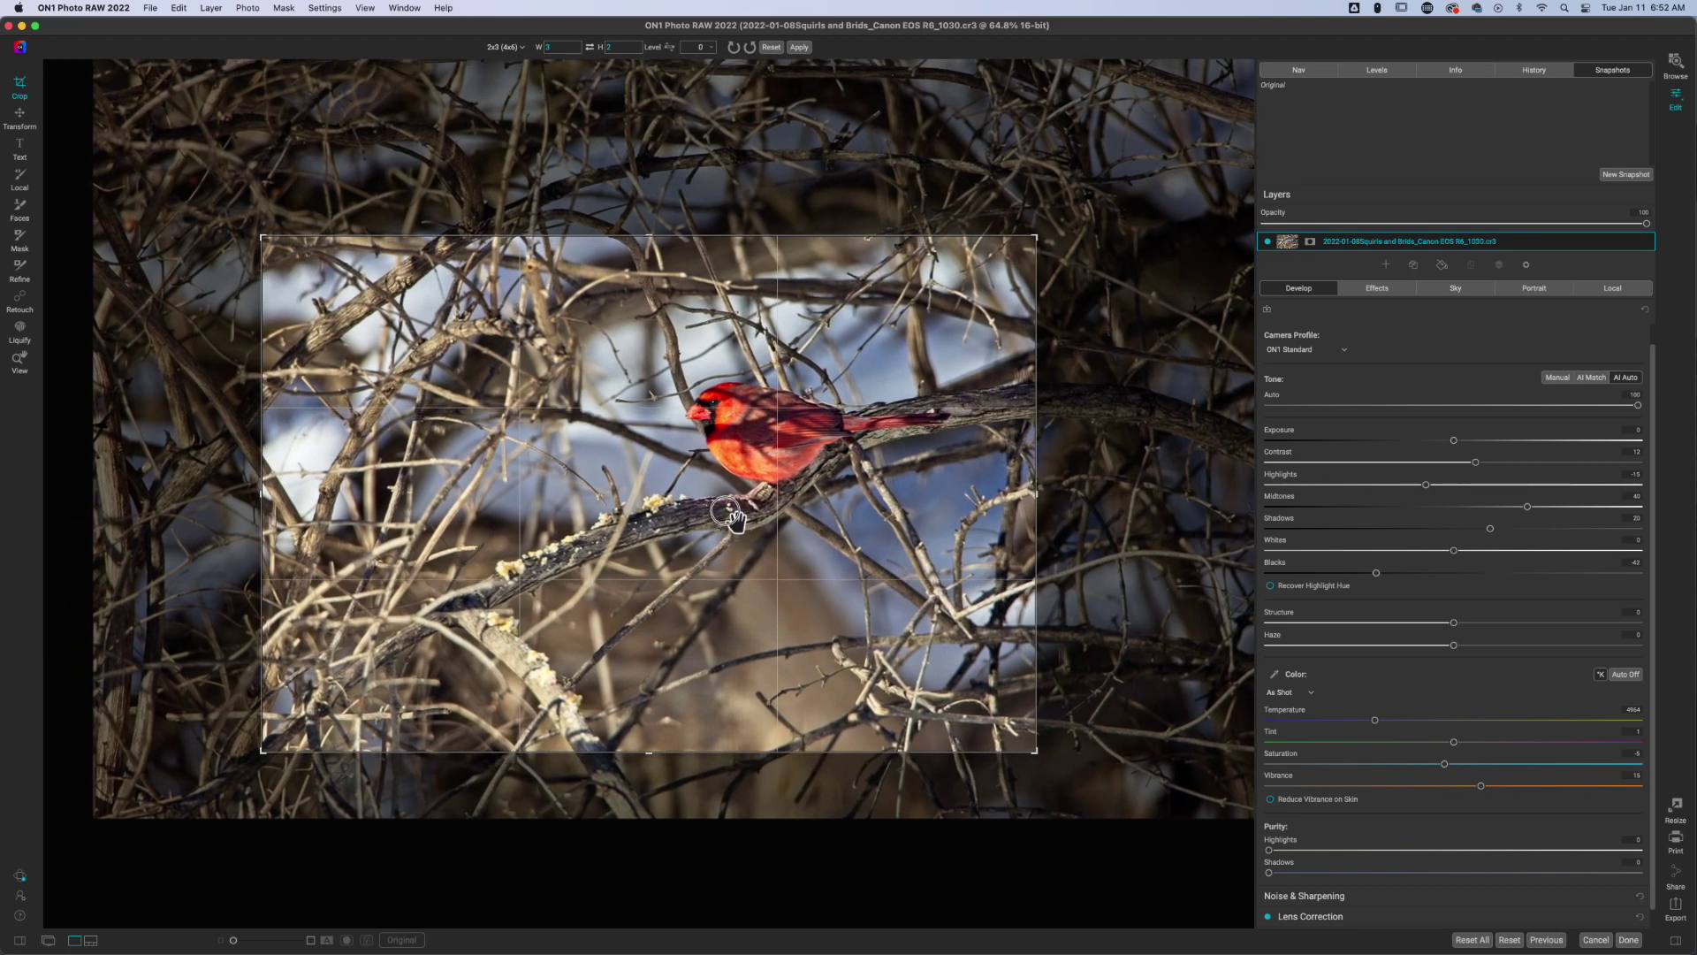
{"action": "left_click_drag", "start_coordinate": [726, 512], "coordinate": [701, 512]}
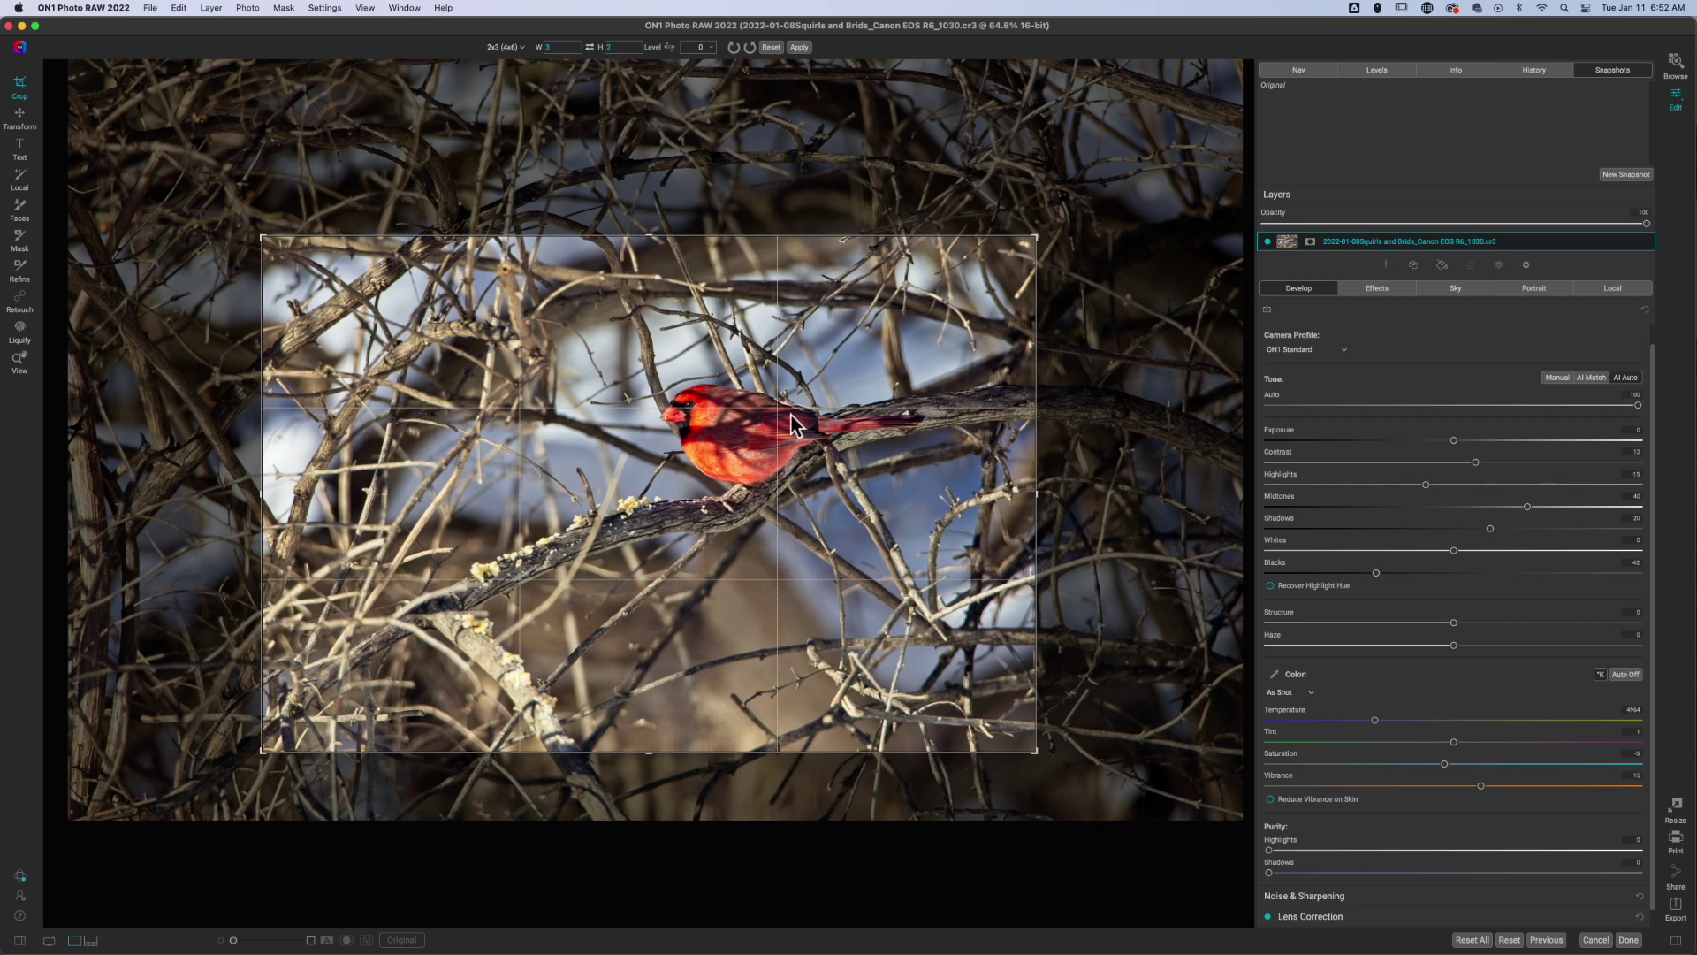
- Fine-tune the cardinal's position inside the crop box and apply the tighter crop
{"action": "left_click", "coordinate": [747, 430]}
{"action": "left_click_drag", "start_coordinate": [748, 431], "coordinate": [790, 413]}
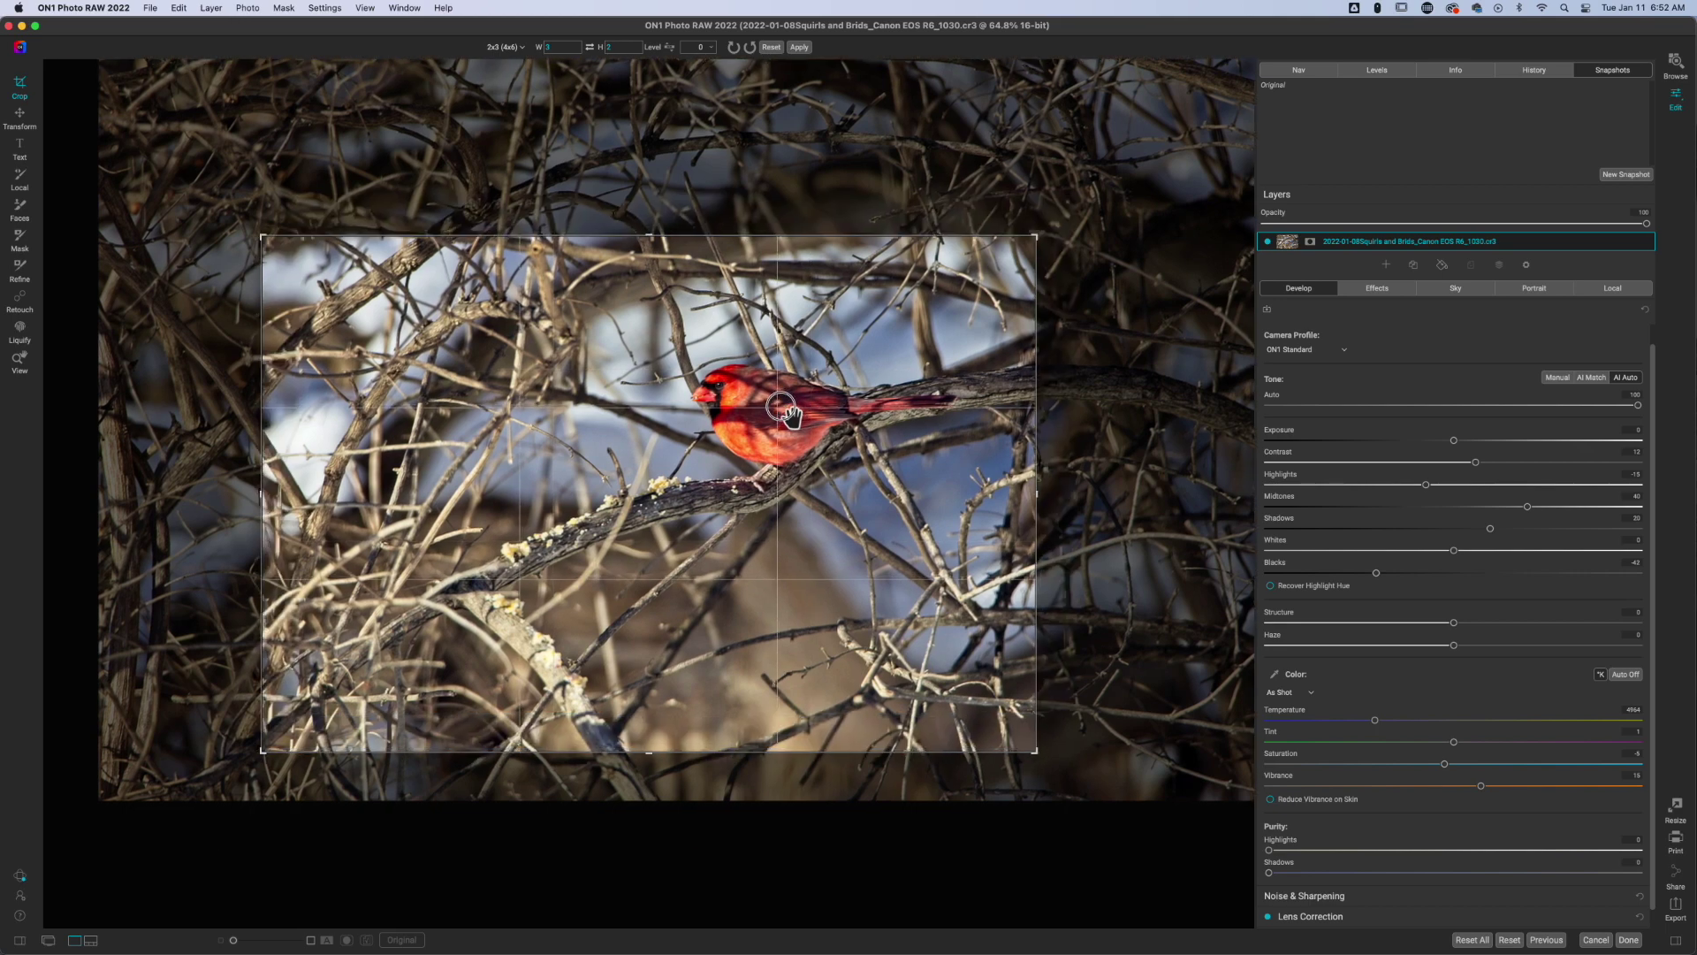
{"action": "left_click_drag", "start_coordinate": [789, 414], "coordinate": [754, 430]}
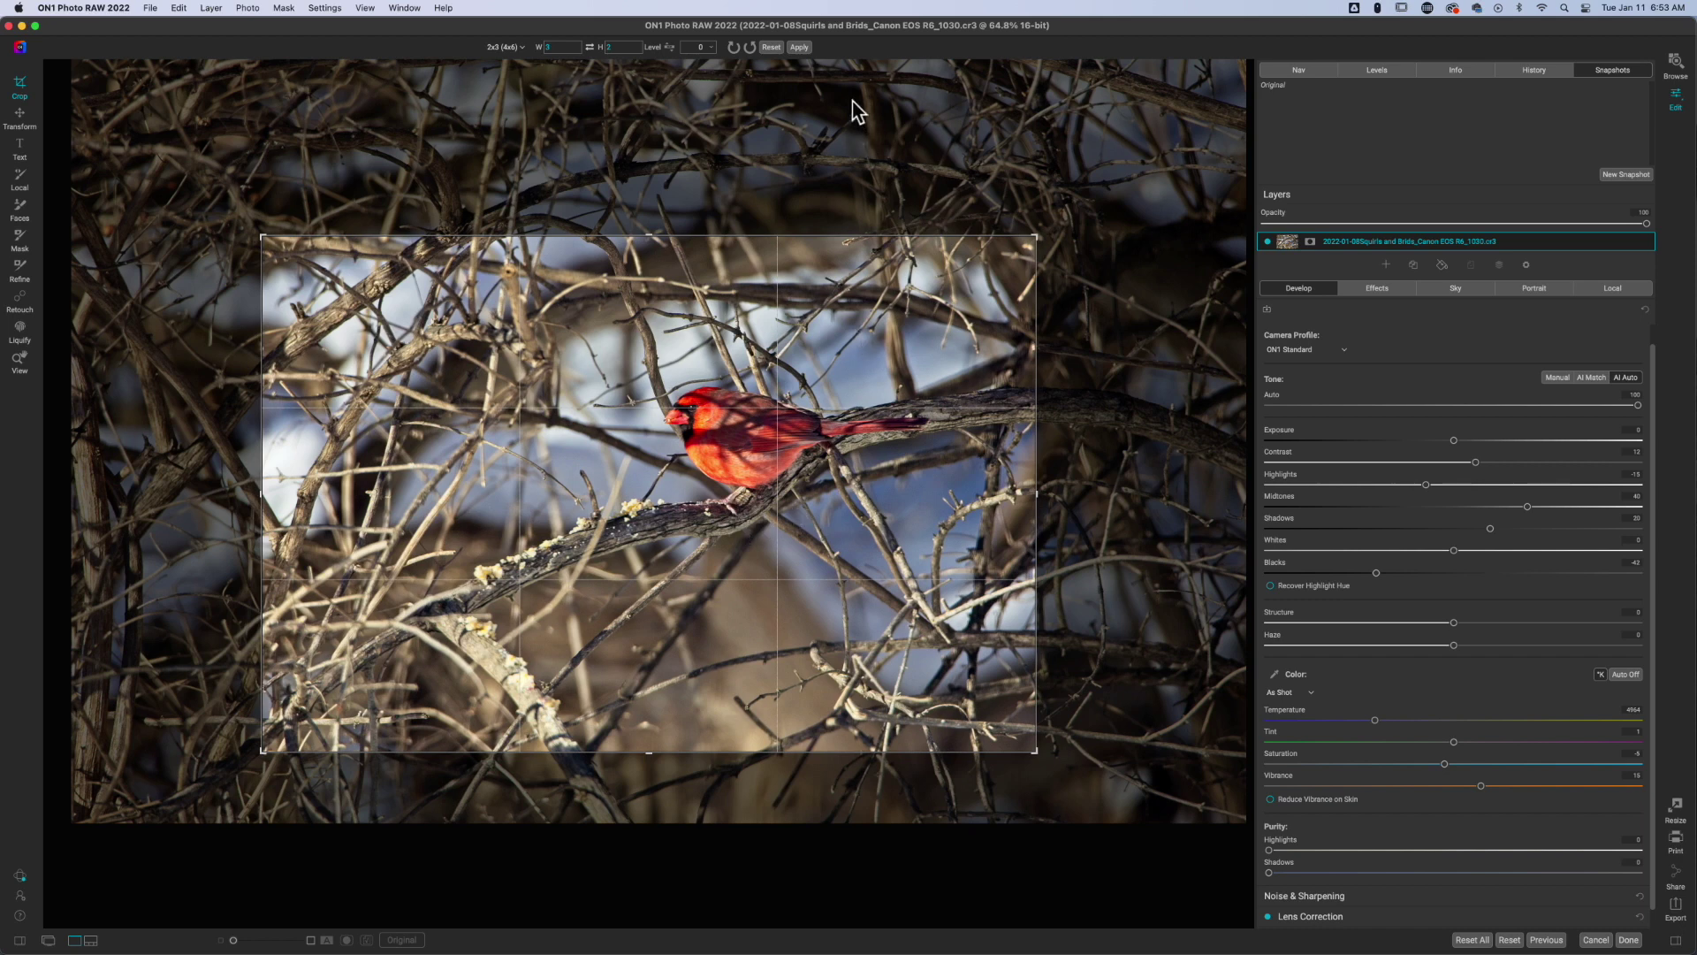
{"action": "left_click", "coordinate": [798, 46]}
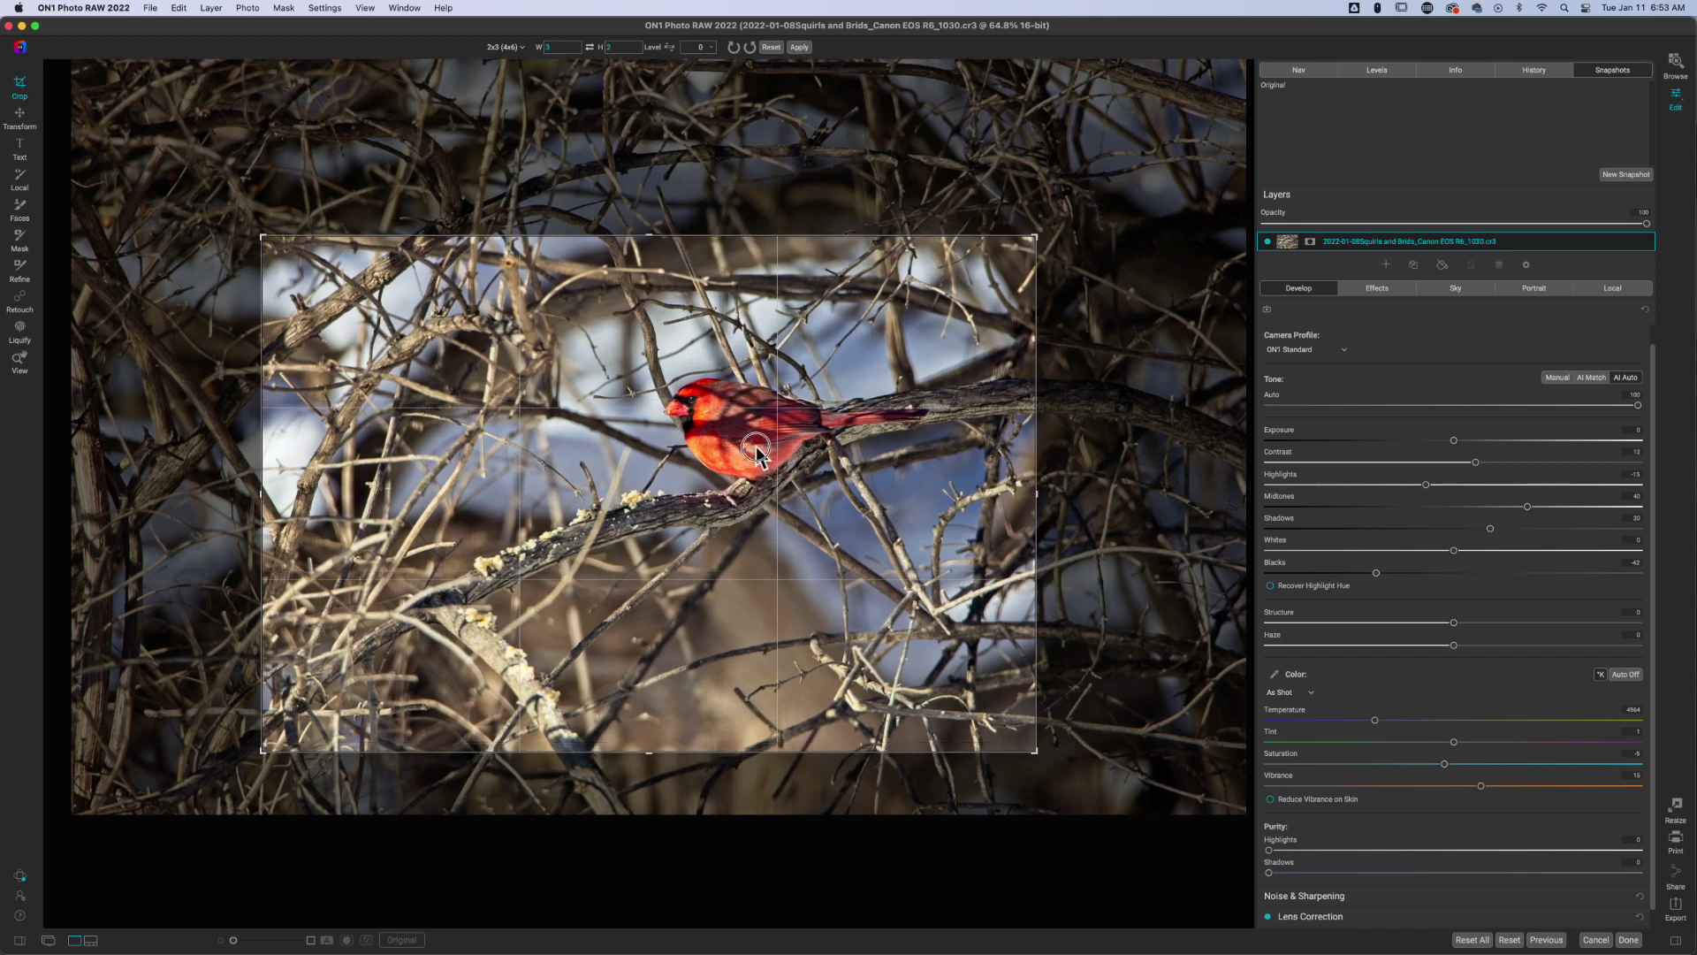
{"action": "left_click_drag", "start_coordinate": [756, 453], "coordinate": [765, 449]}
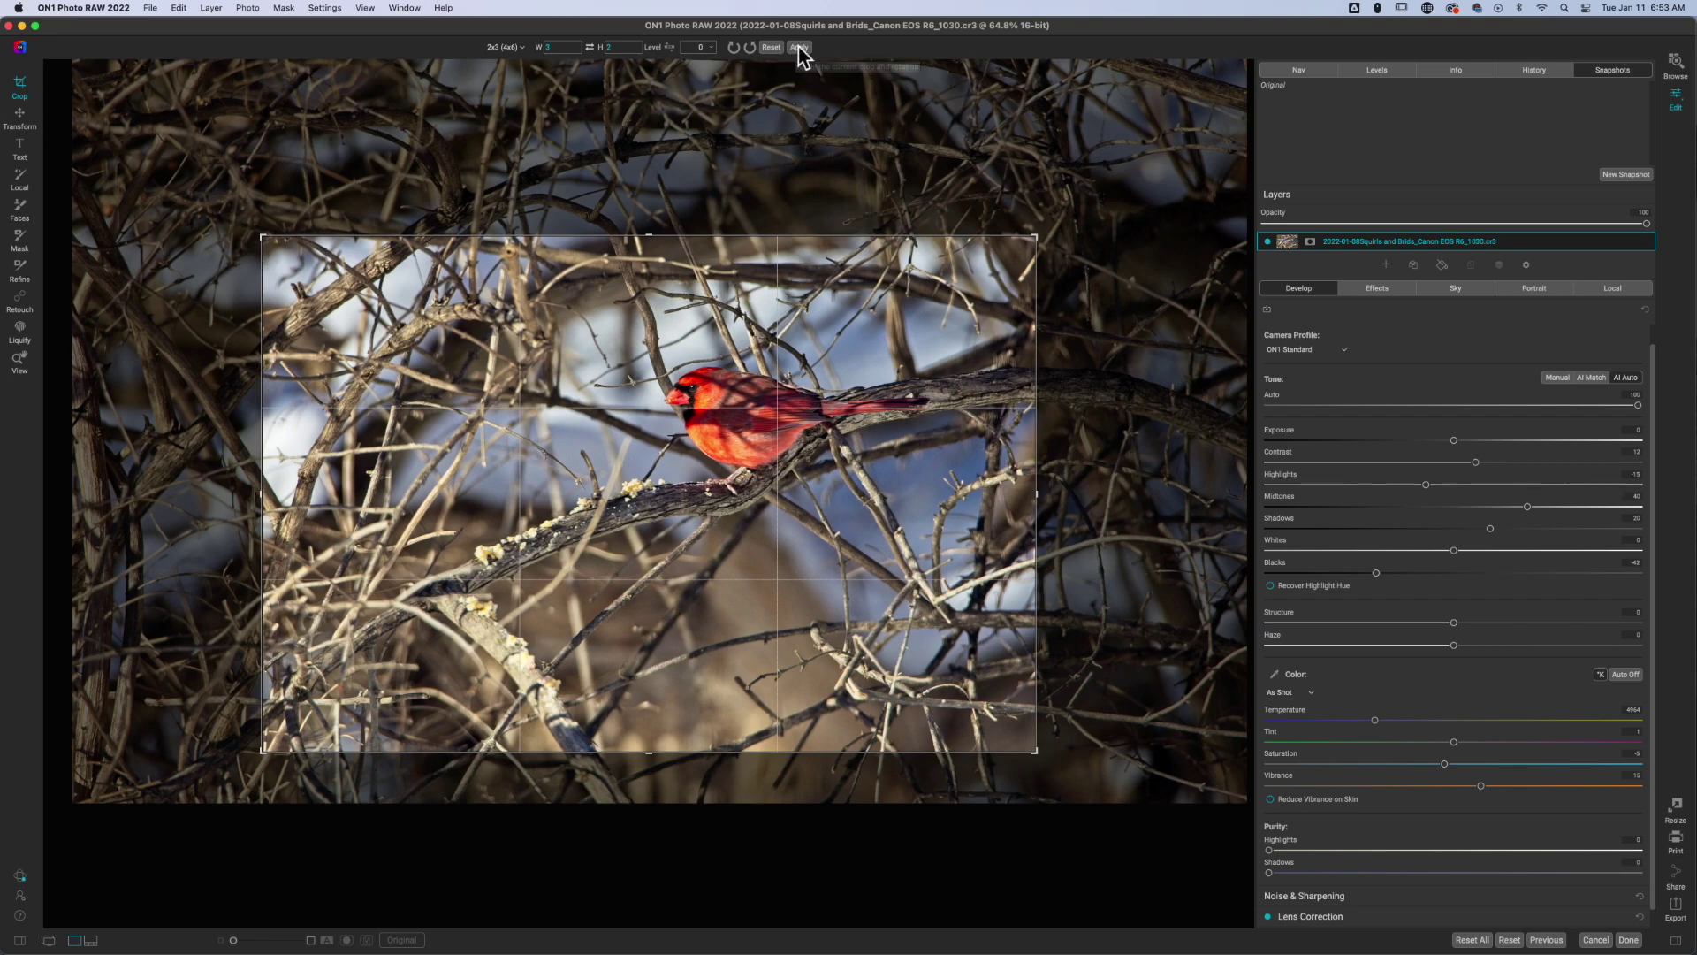
{"action": "key", "text": "z"}
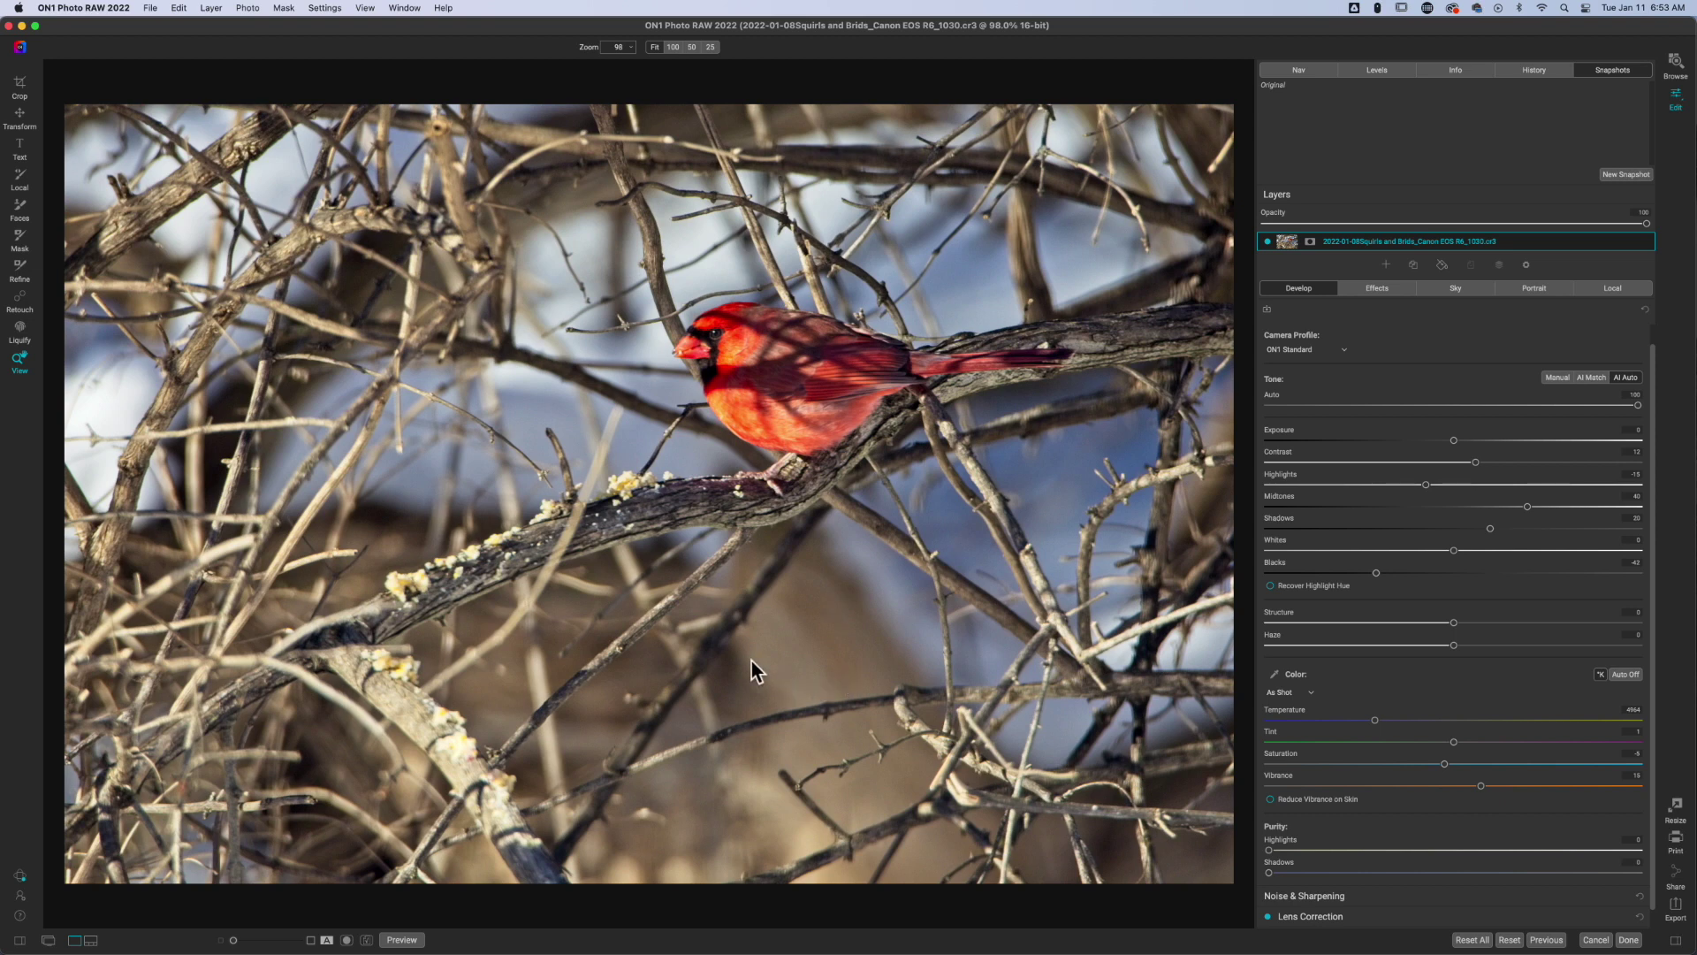
- Add a Tone Enhancer filter from the Effects filters and attach a mask to it
{"action": "left_click", "coordinate": [1380, 289]}
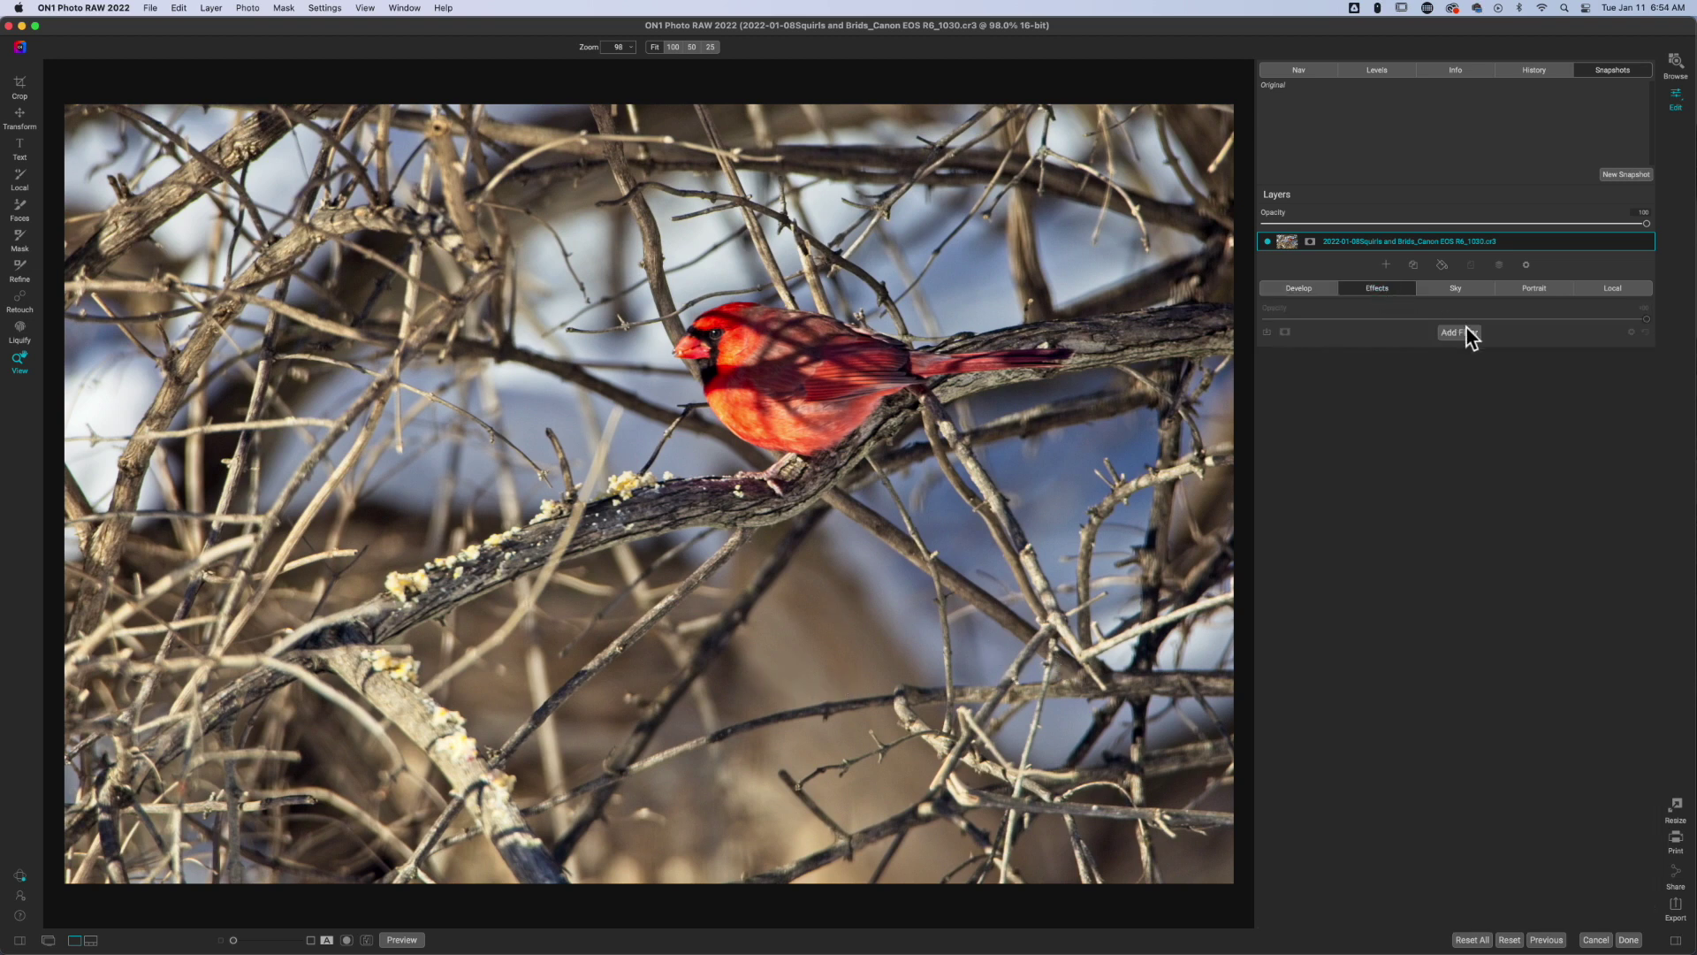
{"action": "left_click", "coordinate": [1439, 335]}
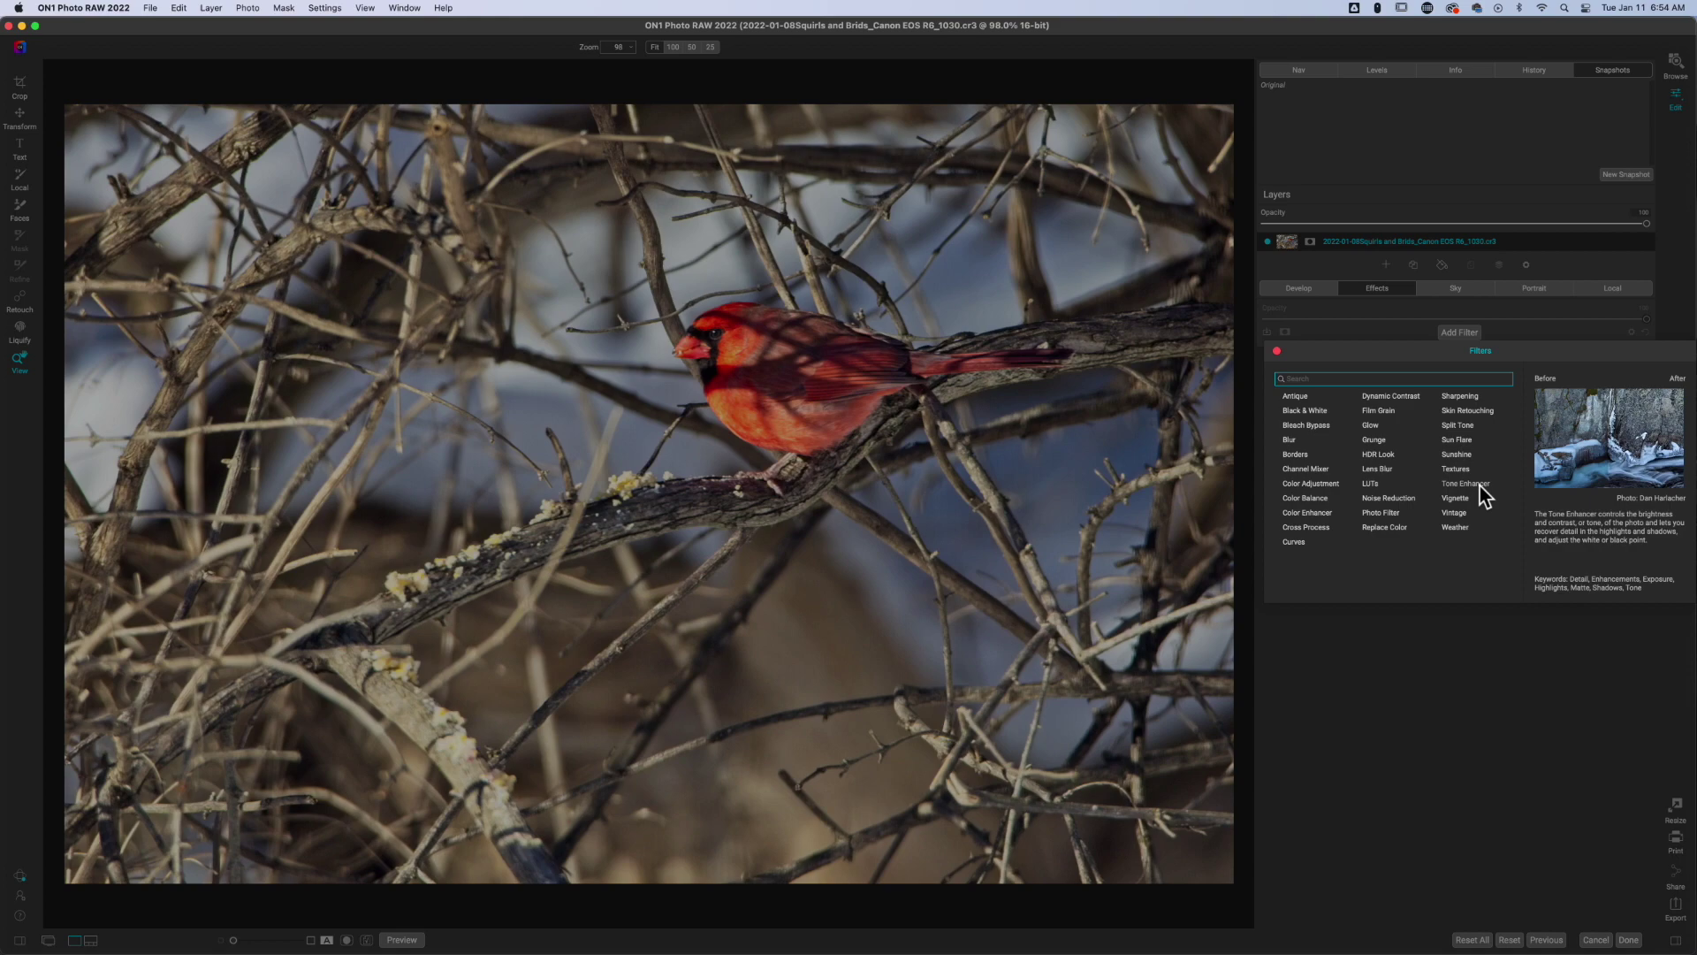
{"action": "left_click", "coordinate": [1480, 485]}
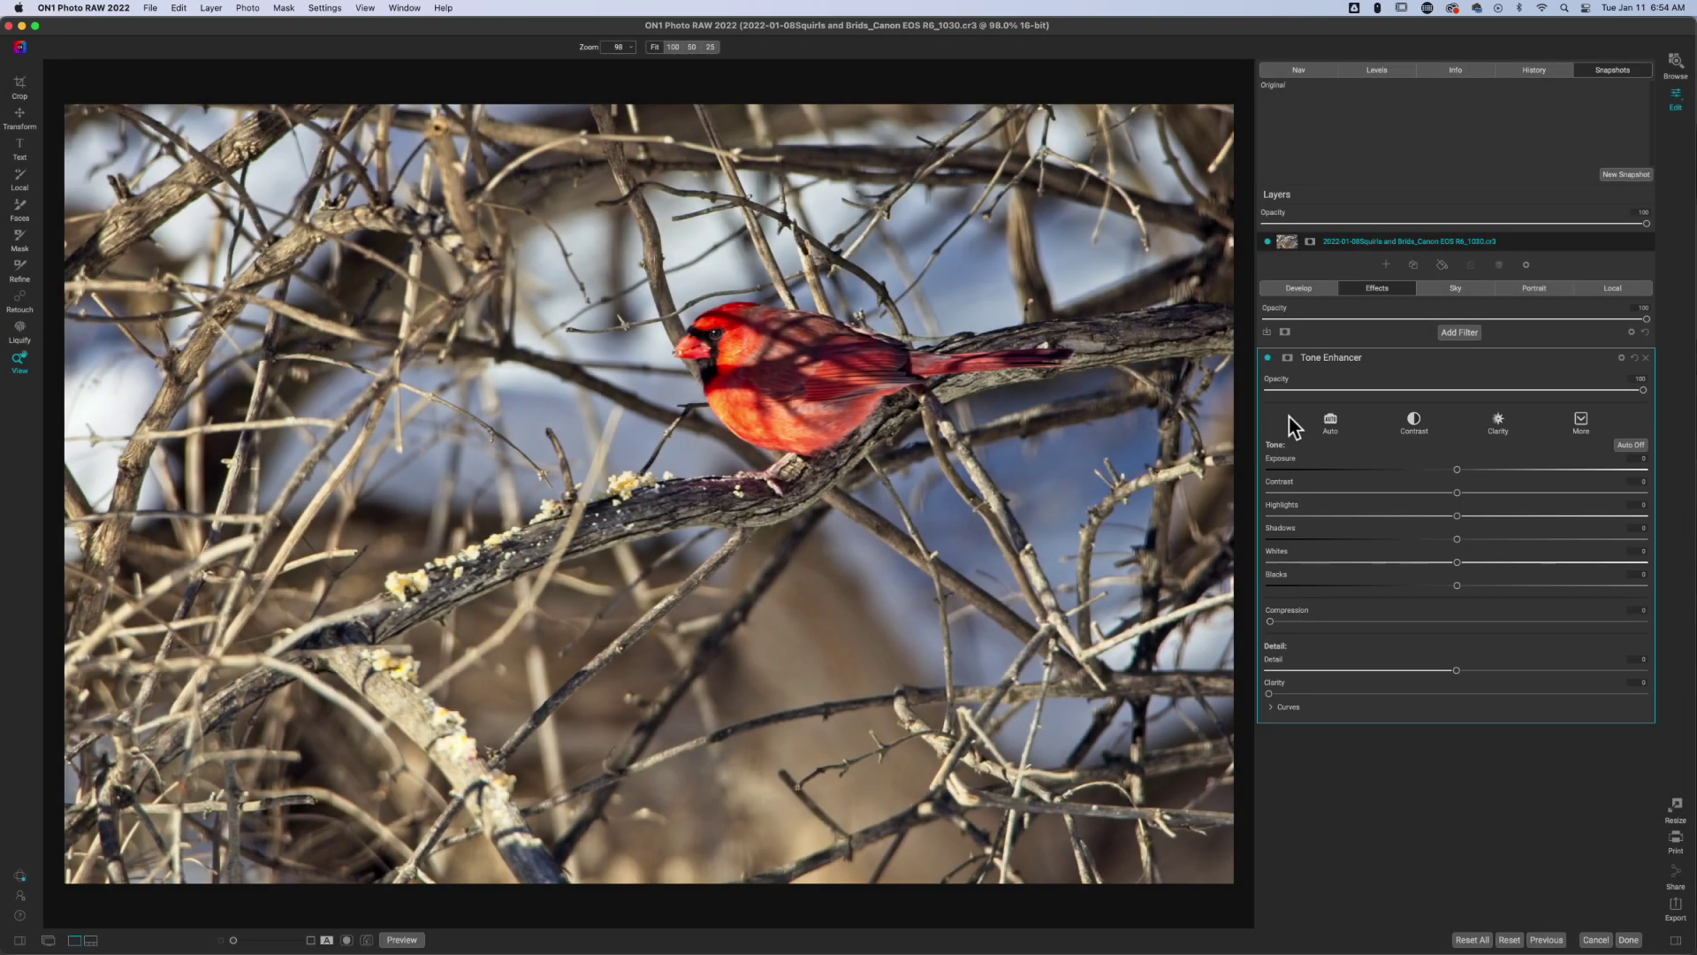
{"action": "left_click", "coordinate": [1287, 357]}
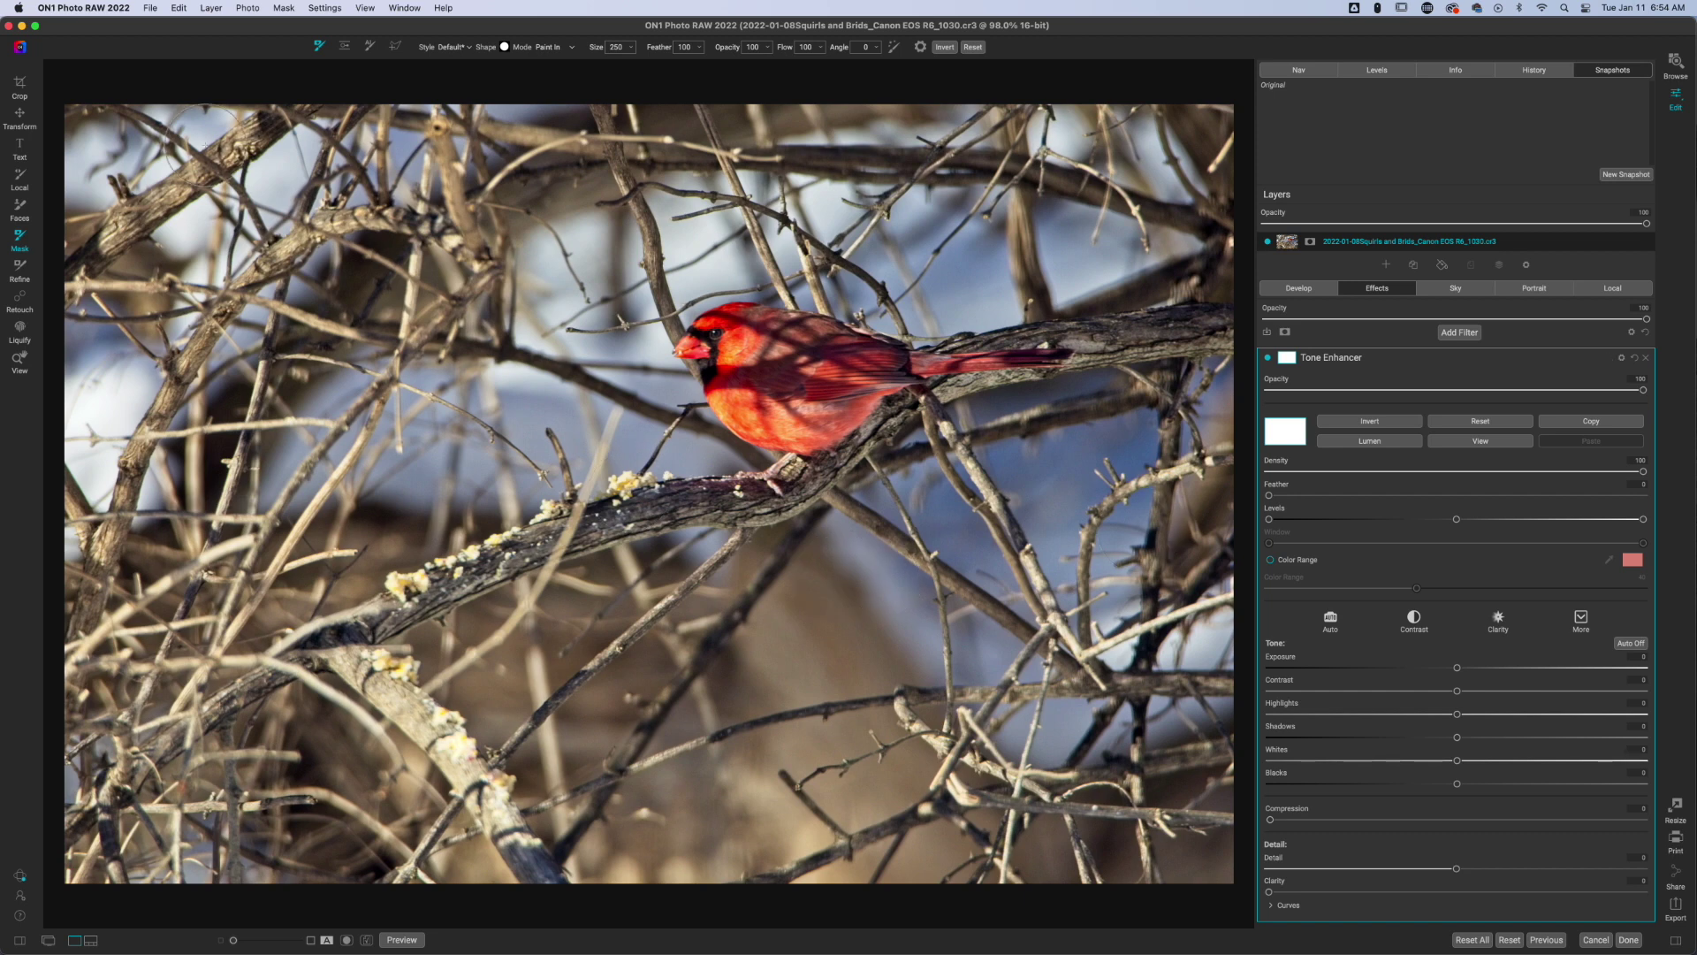
- Paint green Keep areas with AI Quick Mask over the branch, belly gap and surrounding background
{"action": "left_click", "coordinate": [368, 47]}
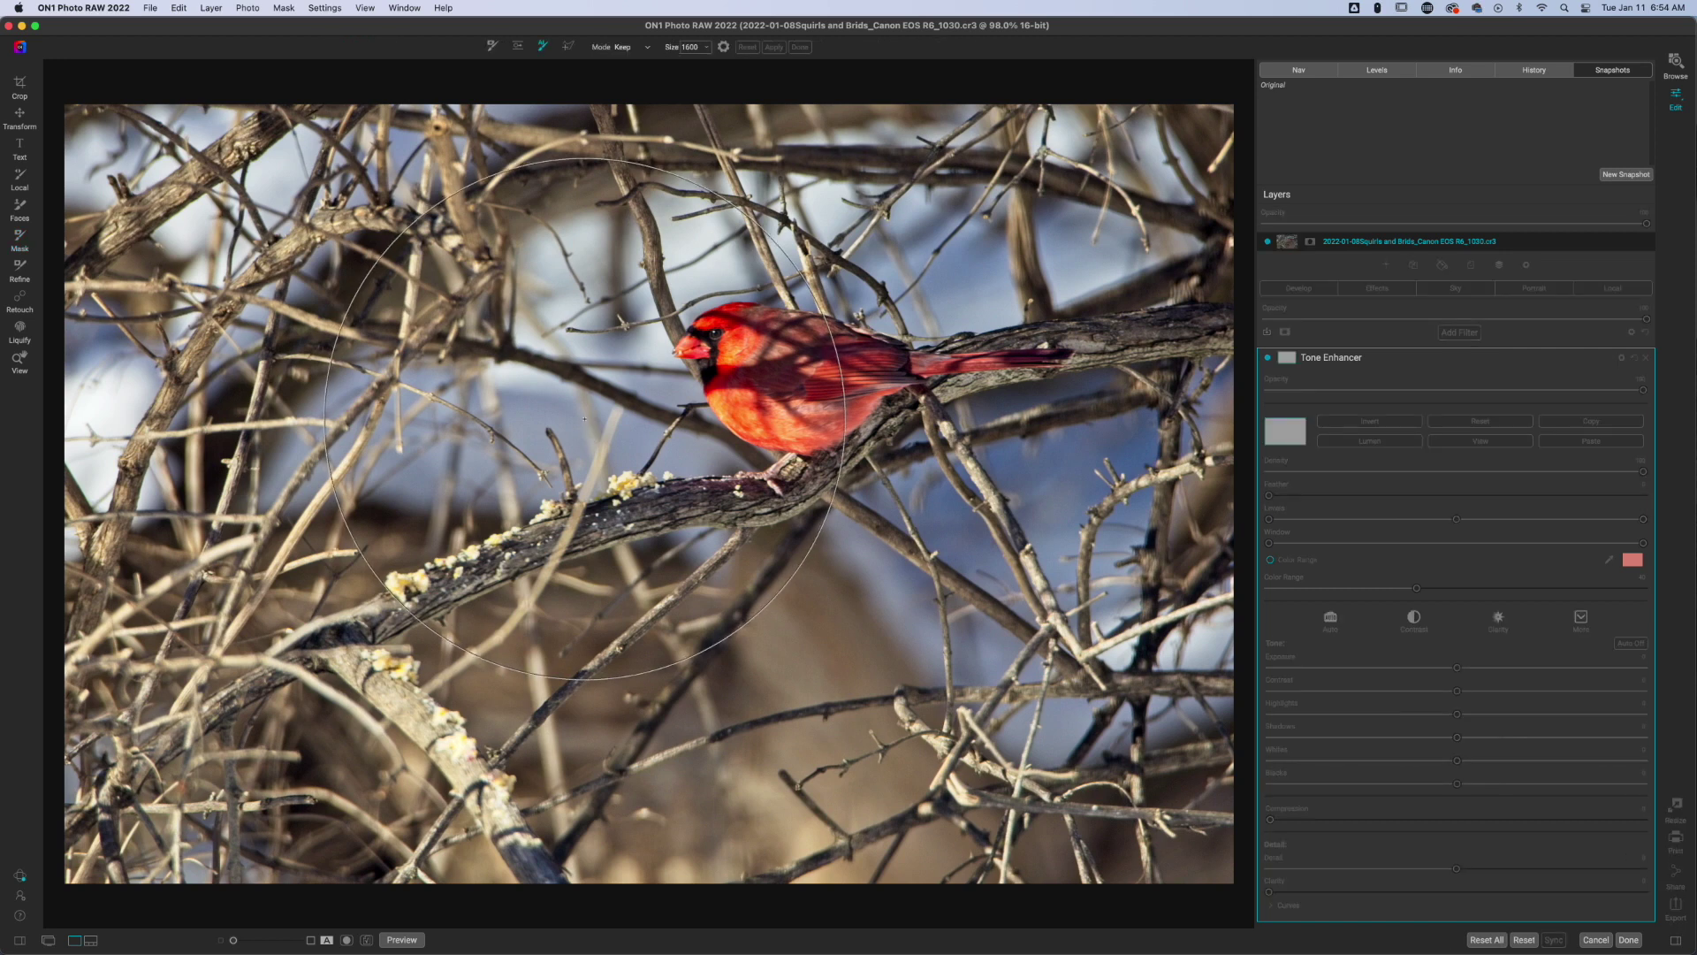
{"action": "key", "text": "bracketleft"}
{"action": "key", "text": "bracketleft"}
{"action": "key", "text": "bracketleft"}
{"action": "key", "text": "bracketleft"}
{"action": "key", "text": "bracketleft"}
{"action": "key", "text": "bracketleft"}
{"action": "key", "text": "bracketleft"}
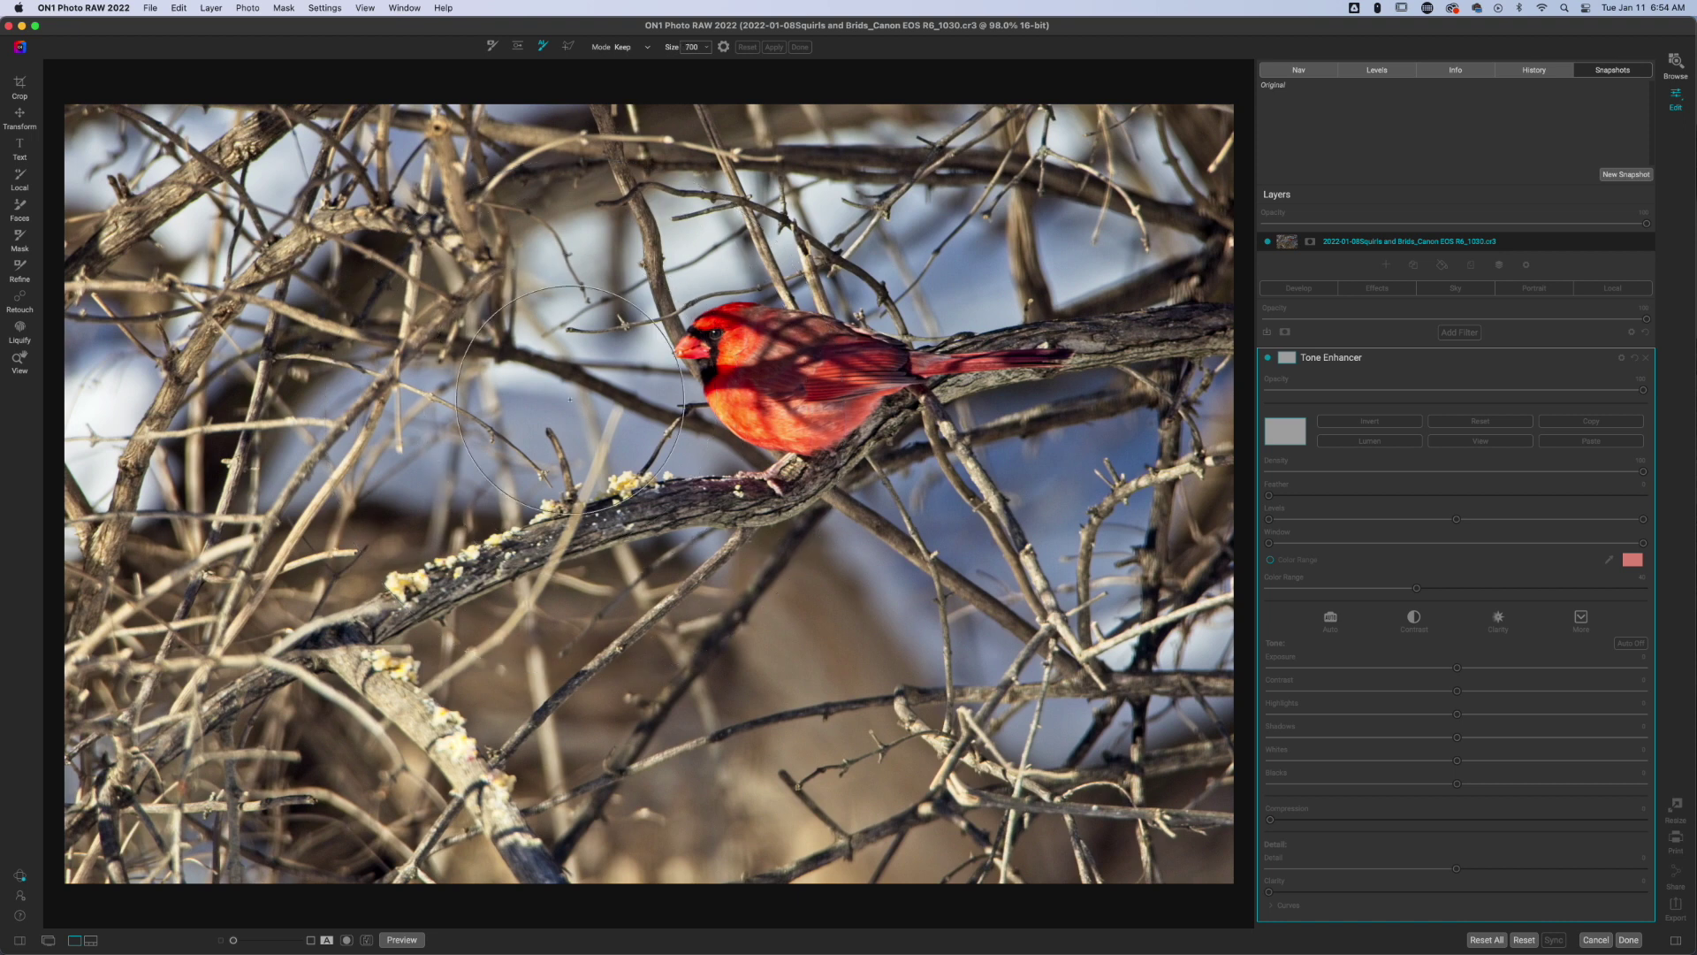
{"action": "key", "text": "bracketleft"}
{"action": "key", "text": "bracketleft"}
{"action": "key", "text": "bracketleft"}
{"action": "mouse_move", "coordinate": [697, 453]}
{"action": "left_mouse_down"}
{"action": "mouse_move", "coordinate": [632, 328]}
{"action": "mouse_move", "coordinate": [690, 276]}
{"action": "mouse_move", "coordinate": [807, 249]}
{"action": "mouse_move", "coordinate": [887, 249]}
{"action": "mouse_move", "coordinate": [1058, 295]}
{"action": "mouse_move", "coordinate": [1001, 280]}
{"action": "mouse_move", "coordinate": [1099, 318]}
{"action": "mouse_move", "coordinate": [1150, 362]}
{"action": "mouse_move", "coordinate": [1084, 414]}
{"action": "mouse_move", "coordinate": [968, 445]}
{"action": "mouse_move", "coordinate": [944, 434]}
{"action": "mouse_move", "coordinate": [803, 504]}
{"action": "mouse_move", "coordinate": [683, 486]}
{"action": "left_mouse_up"}
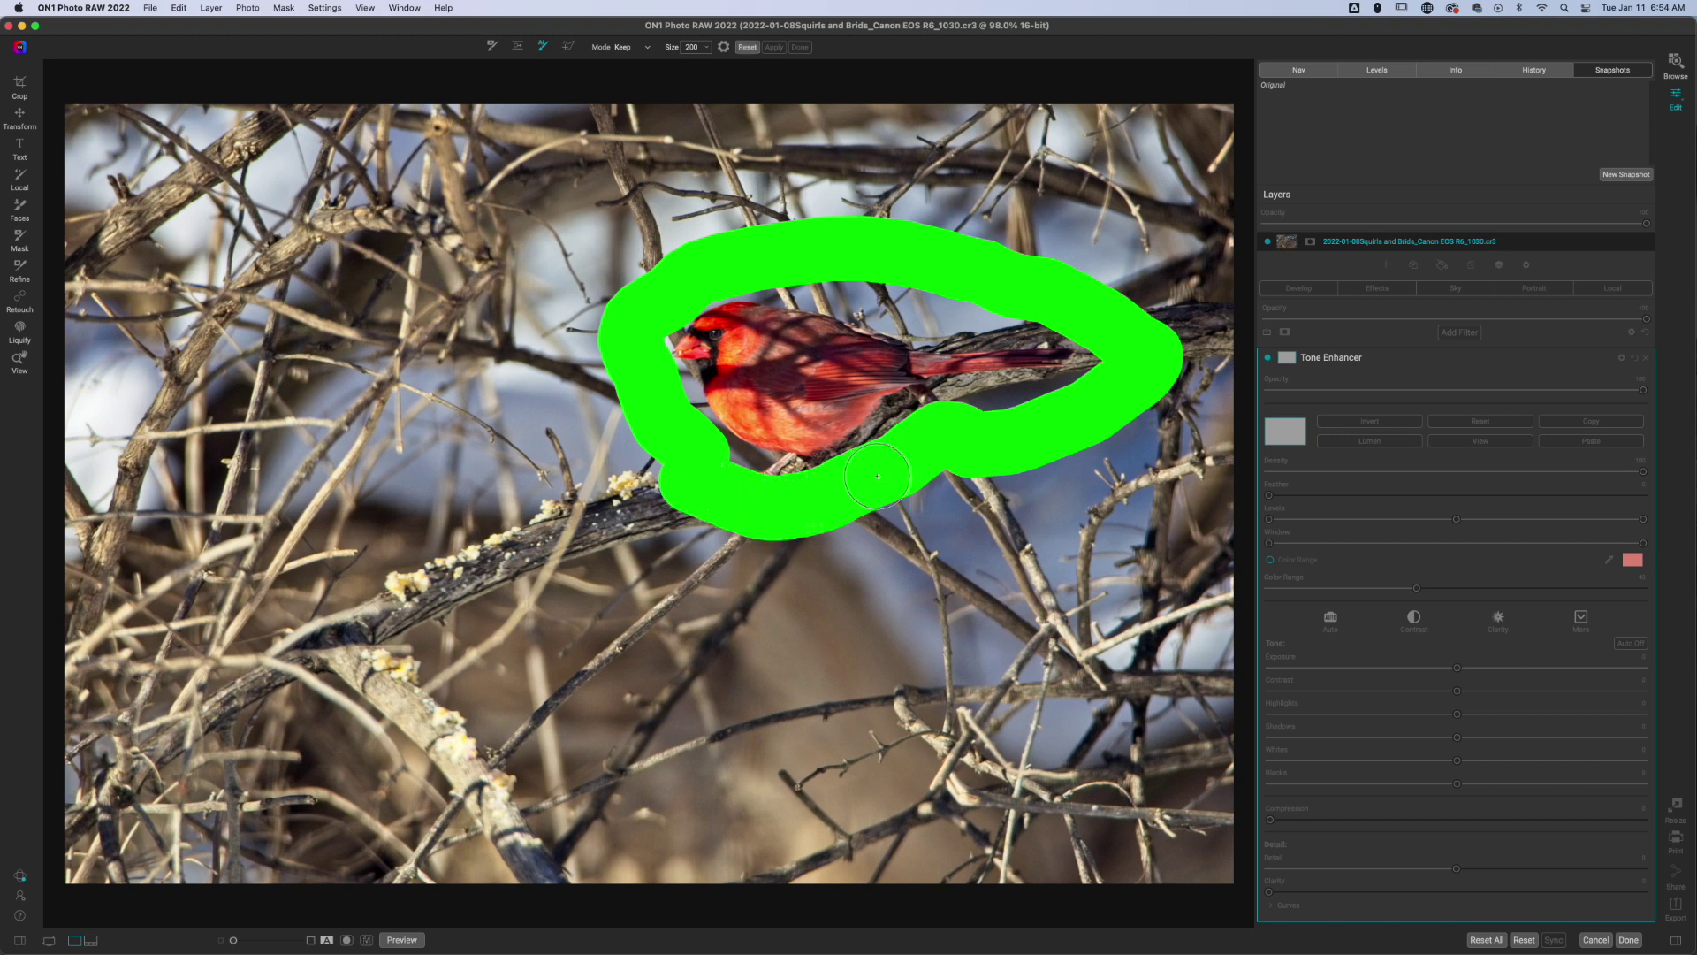
{"action": "mouse_move", "coordinate": [881, 466]}
{"action": "left_mouse_down"}
{"action": "mouse_move", "coordinate": [1094, 402]}
{"action": "mouse_move", "coordinate": [1129, 390]}
{"action": "mouse_move", "coordinate": [1132, 367]}
{"action": "mouse_move", "coordinate": [1025, 306]}
{"action": "mouse_move", "coordinate": [680, 252]}
{"action": "left_mouse_up"}
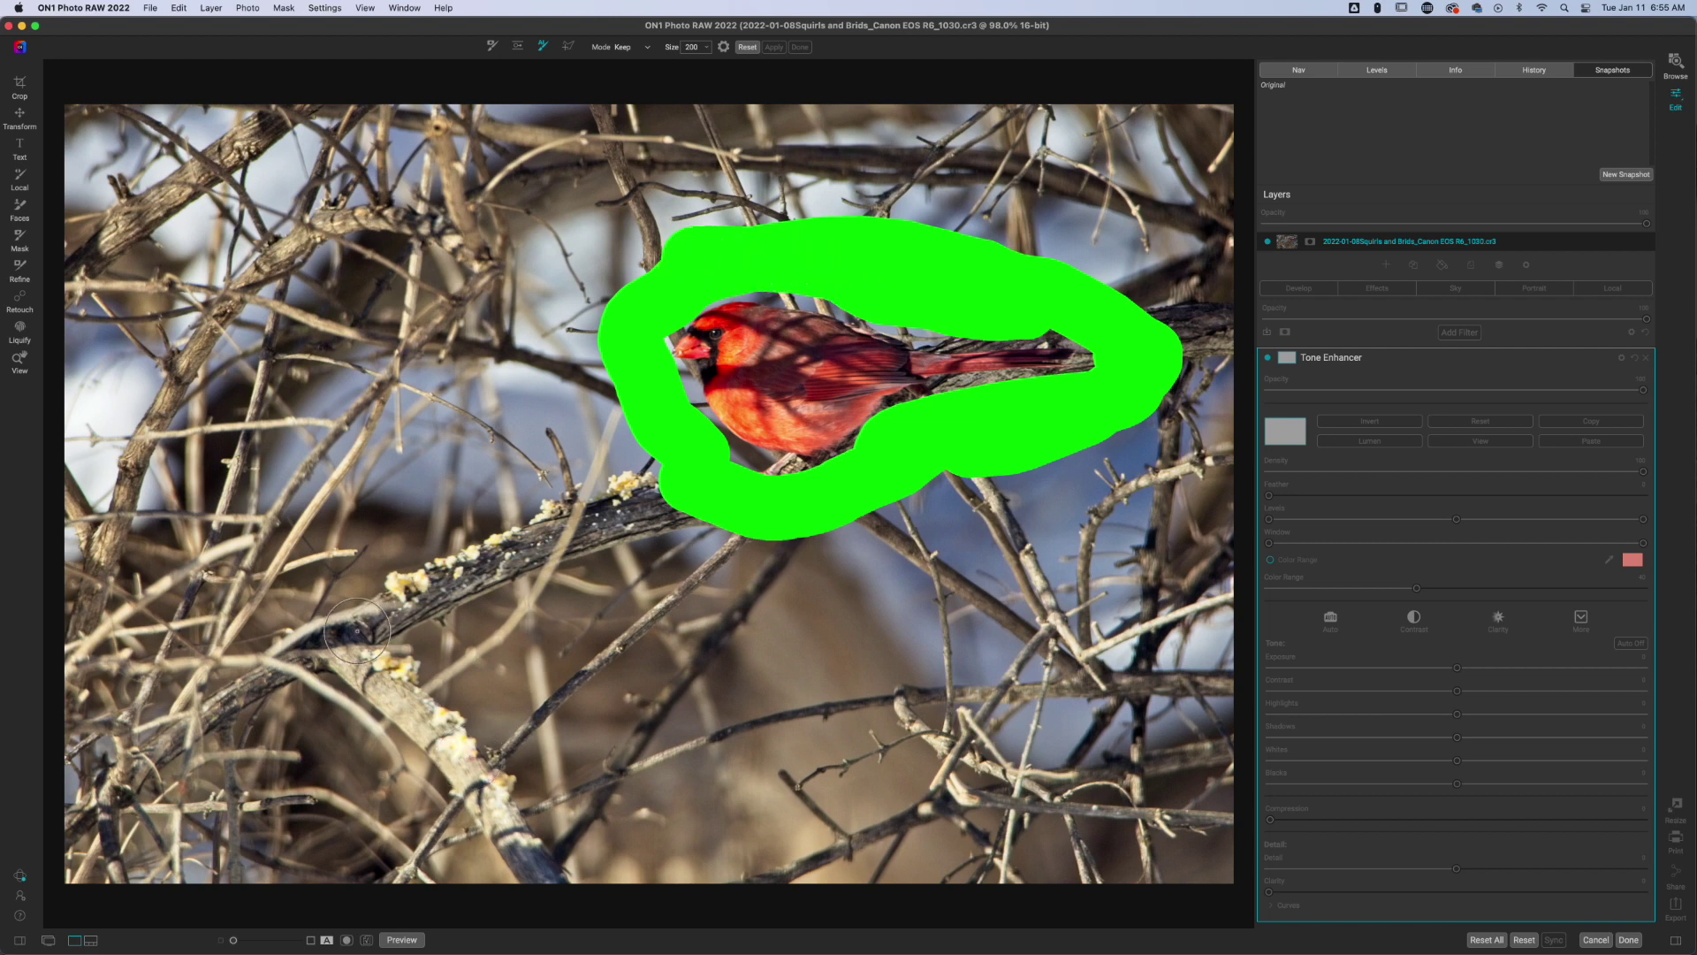
{"action": "key", "text": "bracketright"}
{"action": "key", "text": "bracketright"}
{"action": "key", "text": "bracketright"}
{"action": "key", "text": "bracketright"}
{"action": "key", "text": "bracketright"}
{"action": "key", "text": "bracketright"}
{"action": "key", "text": "bracketright"}
{"action": "mouse_move", "coordinate": [309, 710]}
{"action": "left_mouse_down"}
{"action": "mouse_move", "coordinate": [132, 778]}
{"action": "mouse_move", "coordinate": [380, 746]}
{"action": "mouse_move", "coordinate": [1031, 739]}
{"action": "mouse_move", "coordinate": [1118, 682]}
{"action": "mouse_move", "coordinate": [1090, 639]}
{"action": "mouse_move", "coordinate": [928, 698]}
{"action": "mouse_move", "coordinate": [424, 707]}
{"action": "mouse_move", "coordinate": [281, 286]}
{"action": "mouse_move", "coordinate": [474, 79]}
{"action": "mouse_move", "coordinate": [530, 71]}
{"action": "left_mouse_up"}
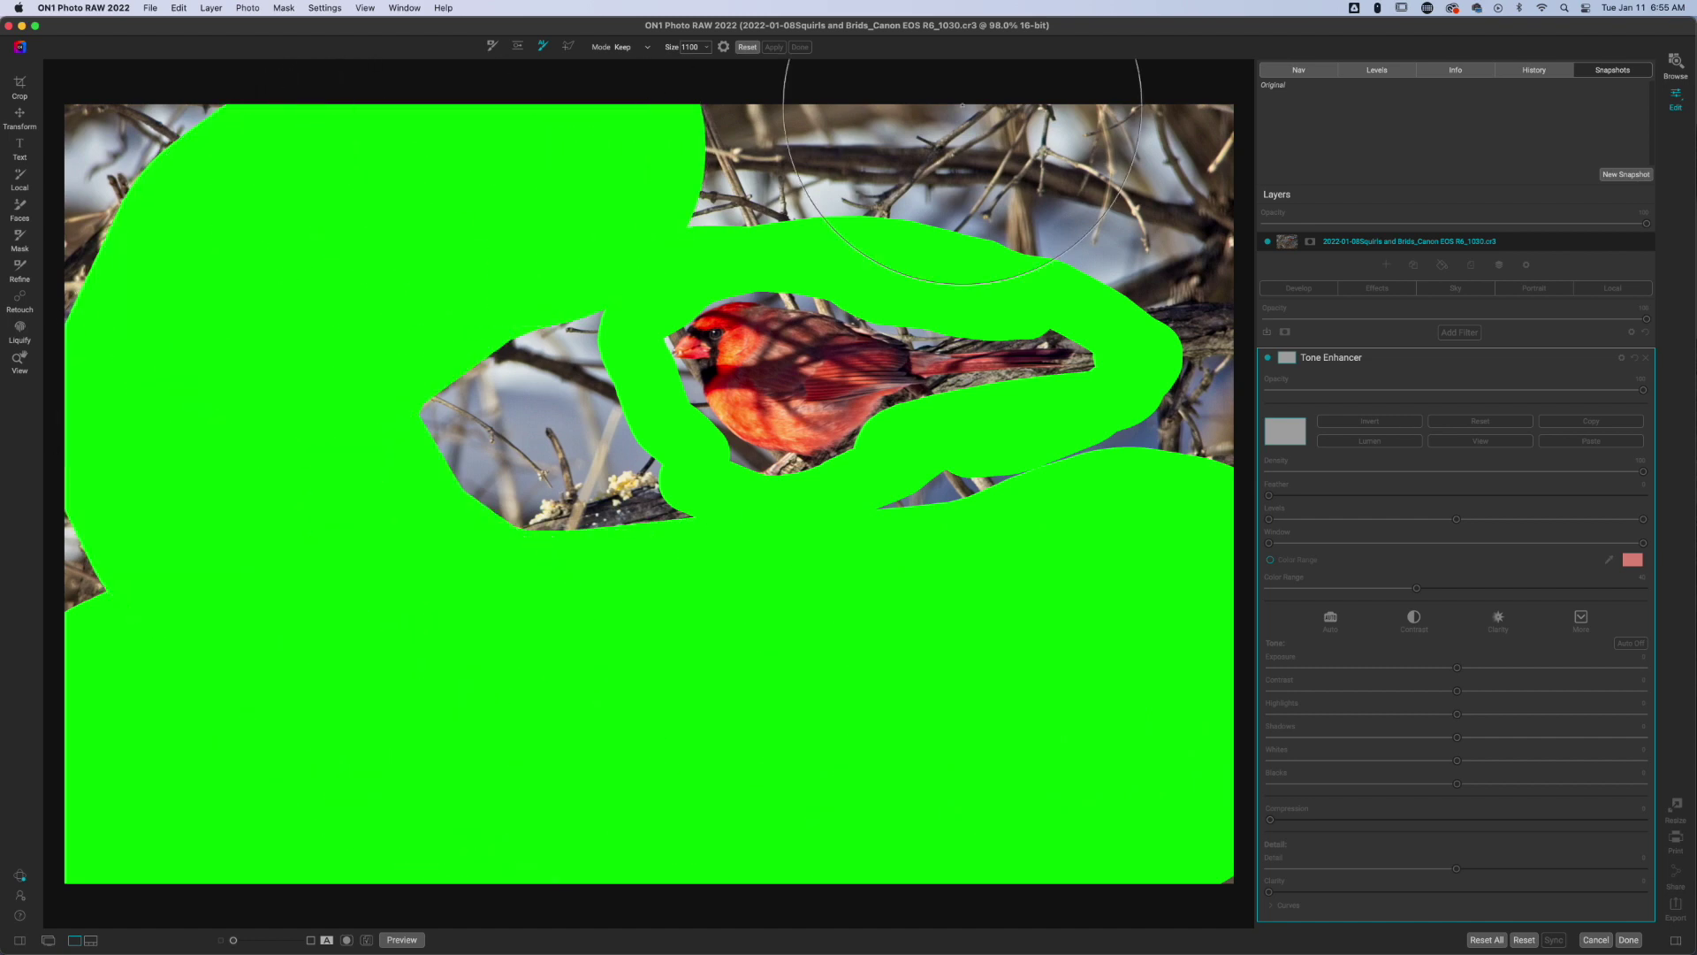
{"action": "mouse_move", "coordinate": [984, 115]}
{"action": "left_mouse_down"}
{"action": "mouse_move", "coordinate": [1141, 146]}
{"action": "mouse_move", "coordinate": [1185, 266]}
{"action": "left_mouse_up"}
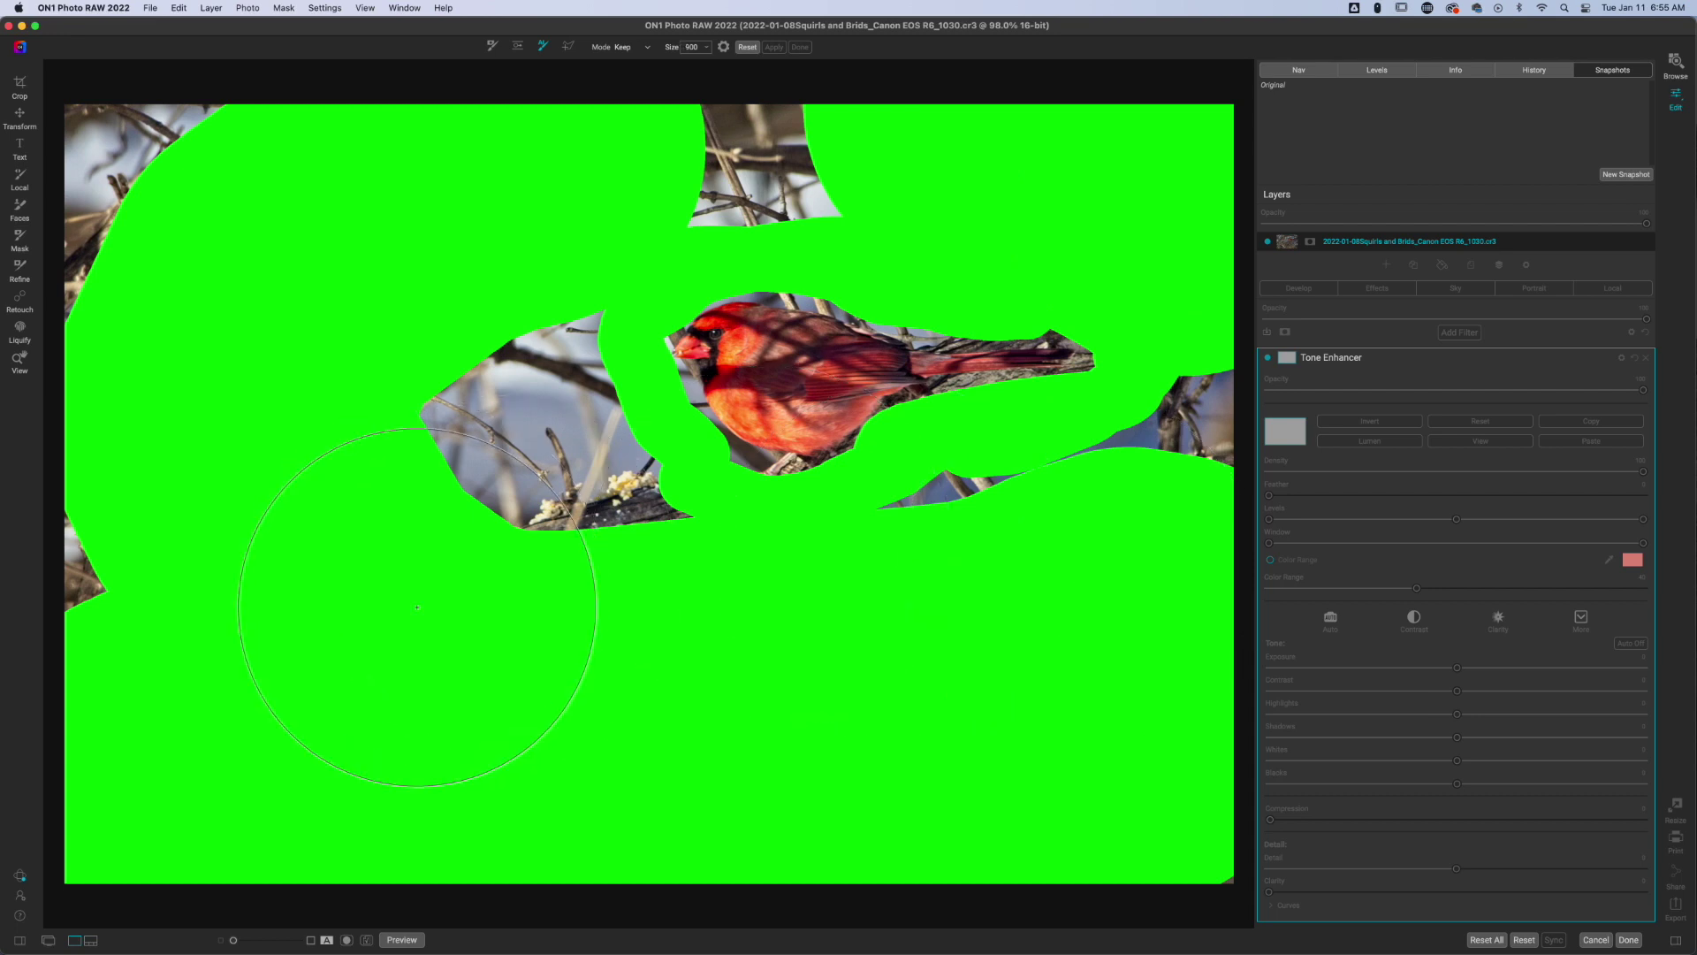
- Paint the cardinal's breast, tail, lower feathers and head edge red with a shrinking Drop brush
{"action": "key", "text": "bracketleft"}
{"action": "key", "text": "bracketleft"}
{"action": "key", "text": "bracketleft"}
{"action": "key", "text": "bracketleft"}
{"action": "key", "text": "bracketleft"}
{"action": "key", "text": "bracketleft"}
{"action": "key", "text": "bracketleft"}
{"action": "key", "text": "bracketleft"}
{"action": "key", "text": "bracketleft"}
{"action": "mouse_move", "coordinate": [798, 411]}
{"action": "left_mouse_down"}
{"action": "mouse_move", "coordinate": [748, 389]}
{"action": "mouse_move", "coordinate": [725, 340]}
{"action": "mouse_move", "coordinate": [891, 365]}
{"action": "mouse_move", "coordinate": [826, 387]}
{"action": "mouse_move", "coordinate": [809, 413]}
{"action": "mouse_move", "coordinate": [747, 401]}
{"action": "mouse_move", "coordinate": [728, 374]}
{"action": "left_mouse_up"}
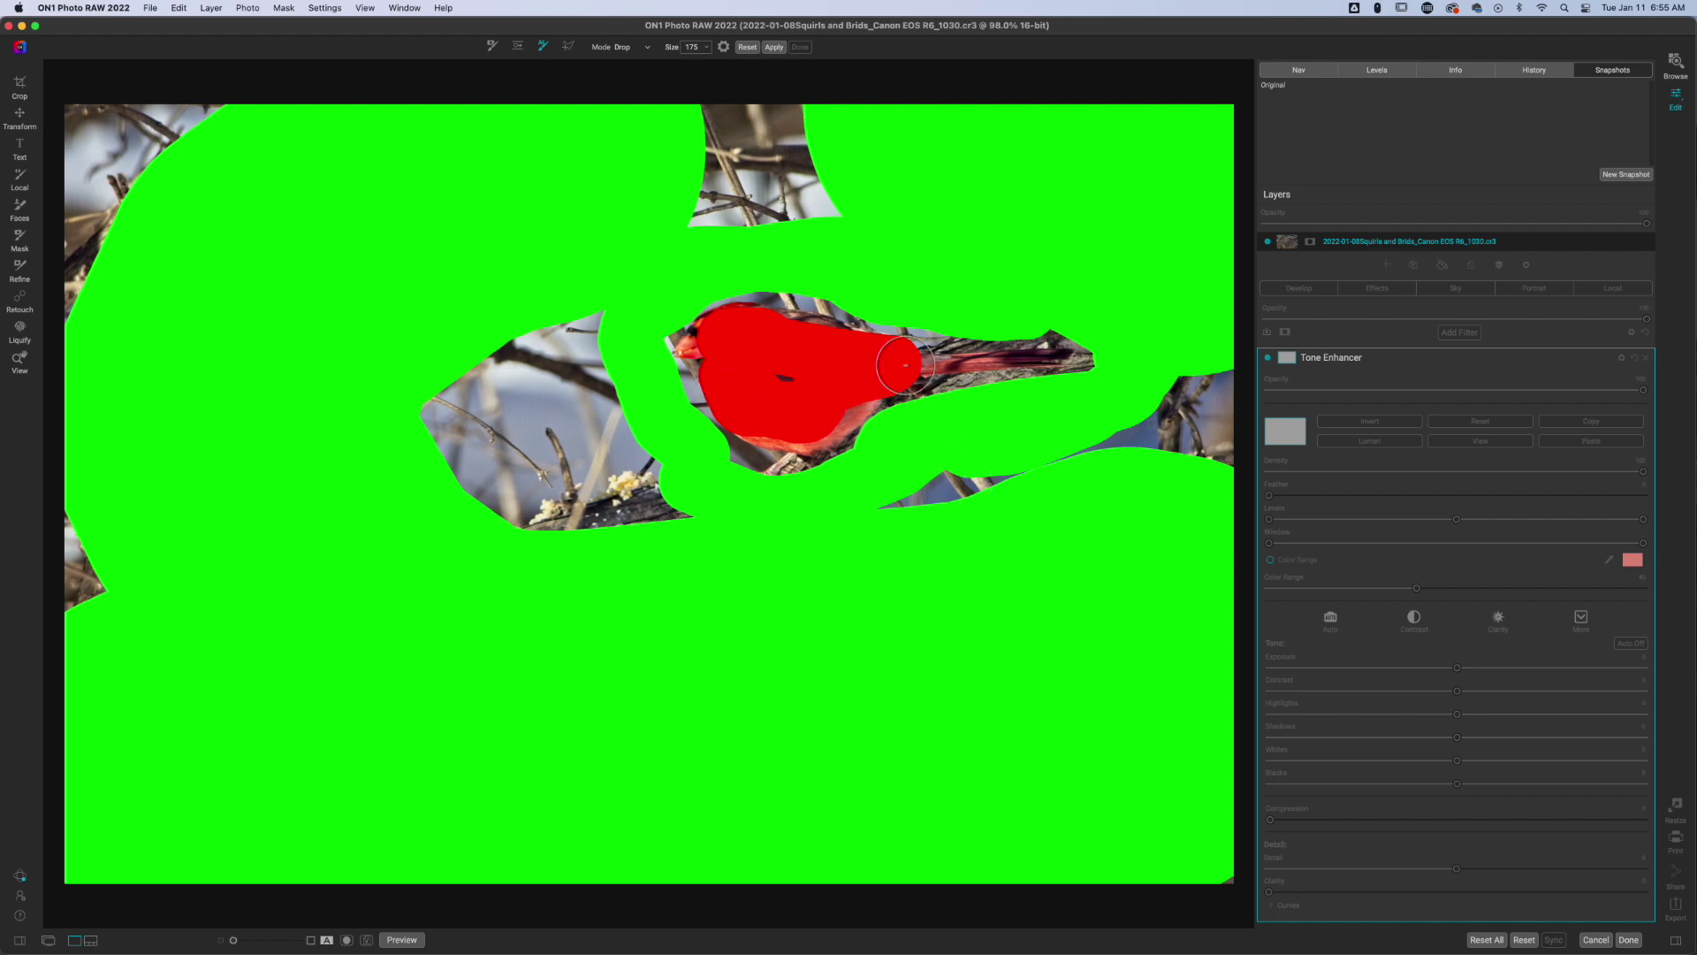
{"action": "key", "text": "bracketleft"}
{"action": "key", "text": "bracketleft"}
{"action": "key", "text": "bracketleft"}
{"action": "key", "text": "bracketleft"}
{"action": "left_click_drag", "start_coordinate": [913, 365], "coordinate": [1068, 353]}
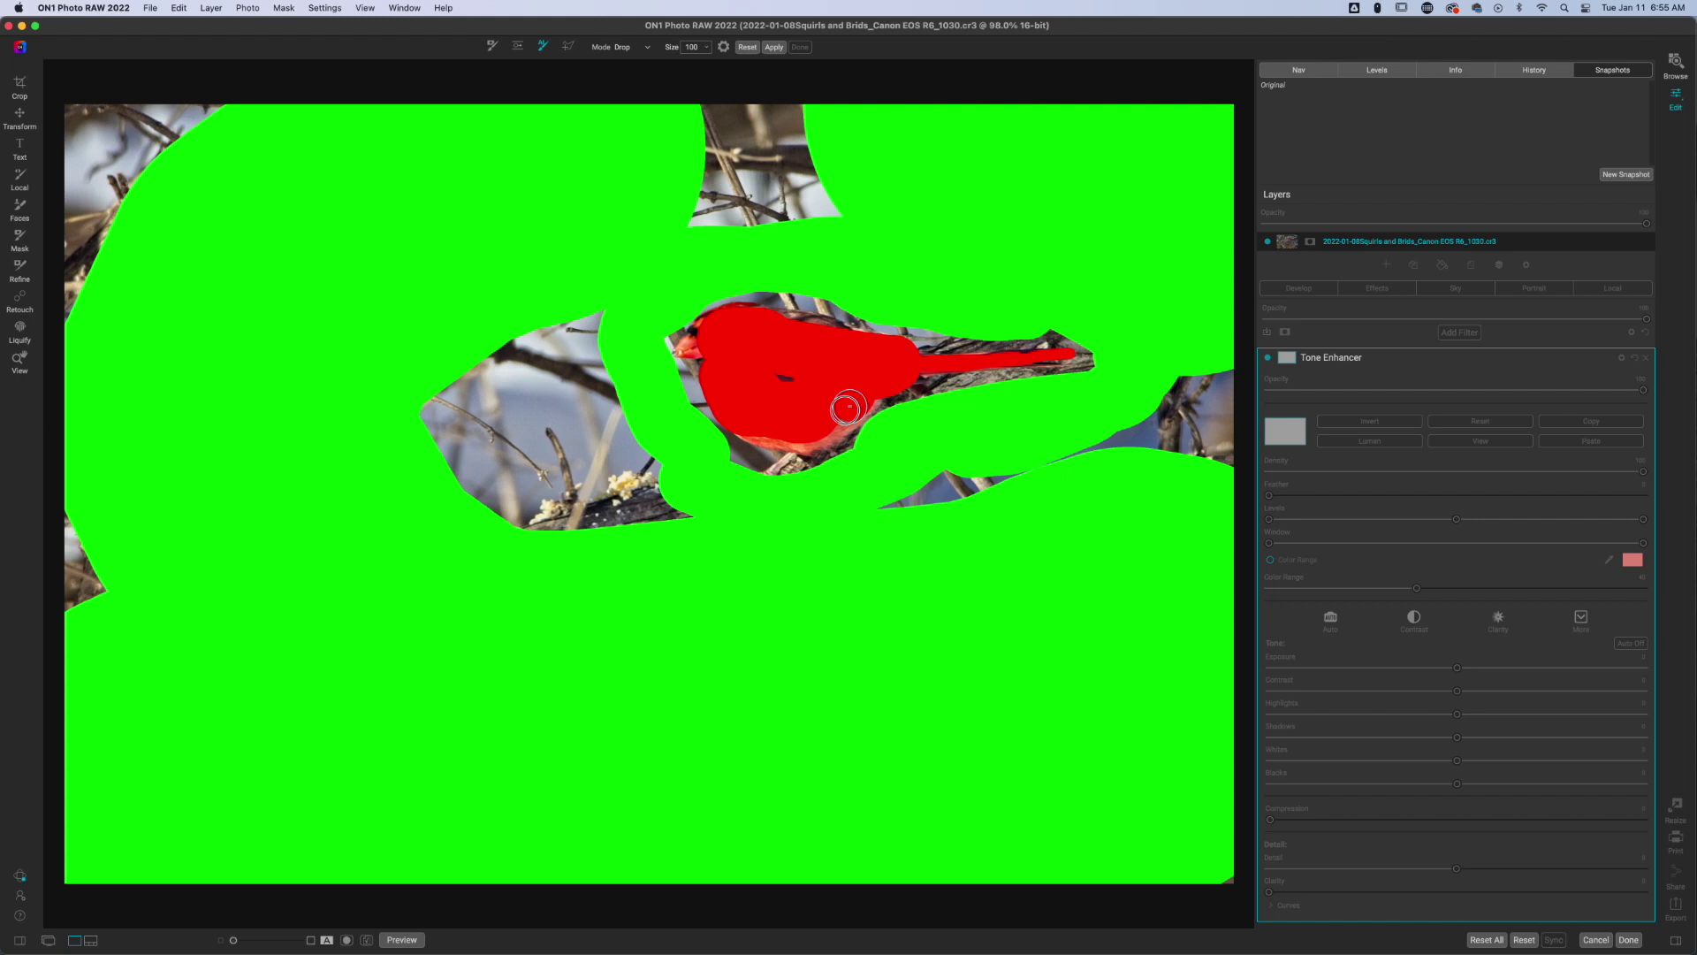
{"action": "left_click_drag", "start_coordinate": [831, 421], "coordinate": [762, 426]}
{"action": "key", "text": "bracketleft"}
{"action": "key", "text": "bracketleft"}
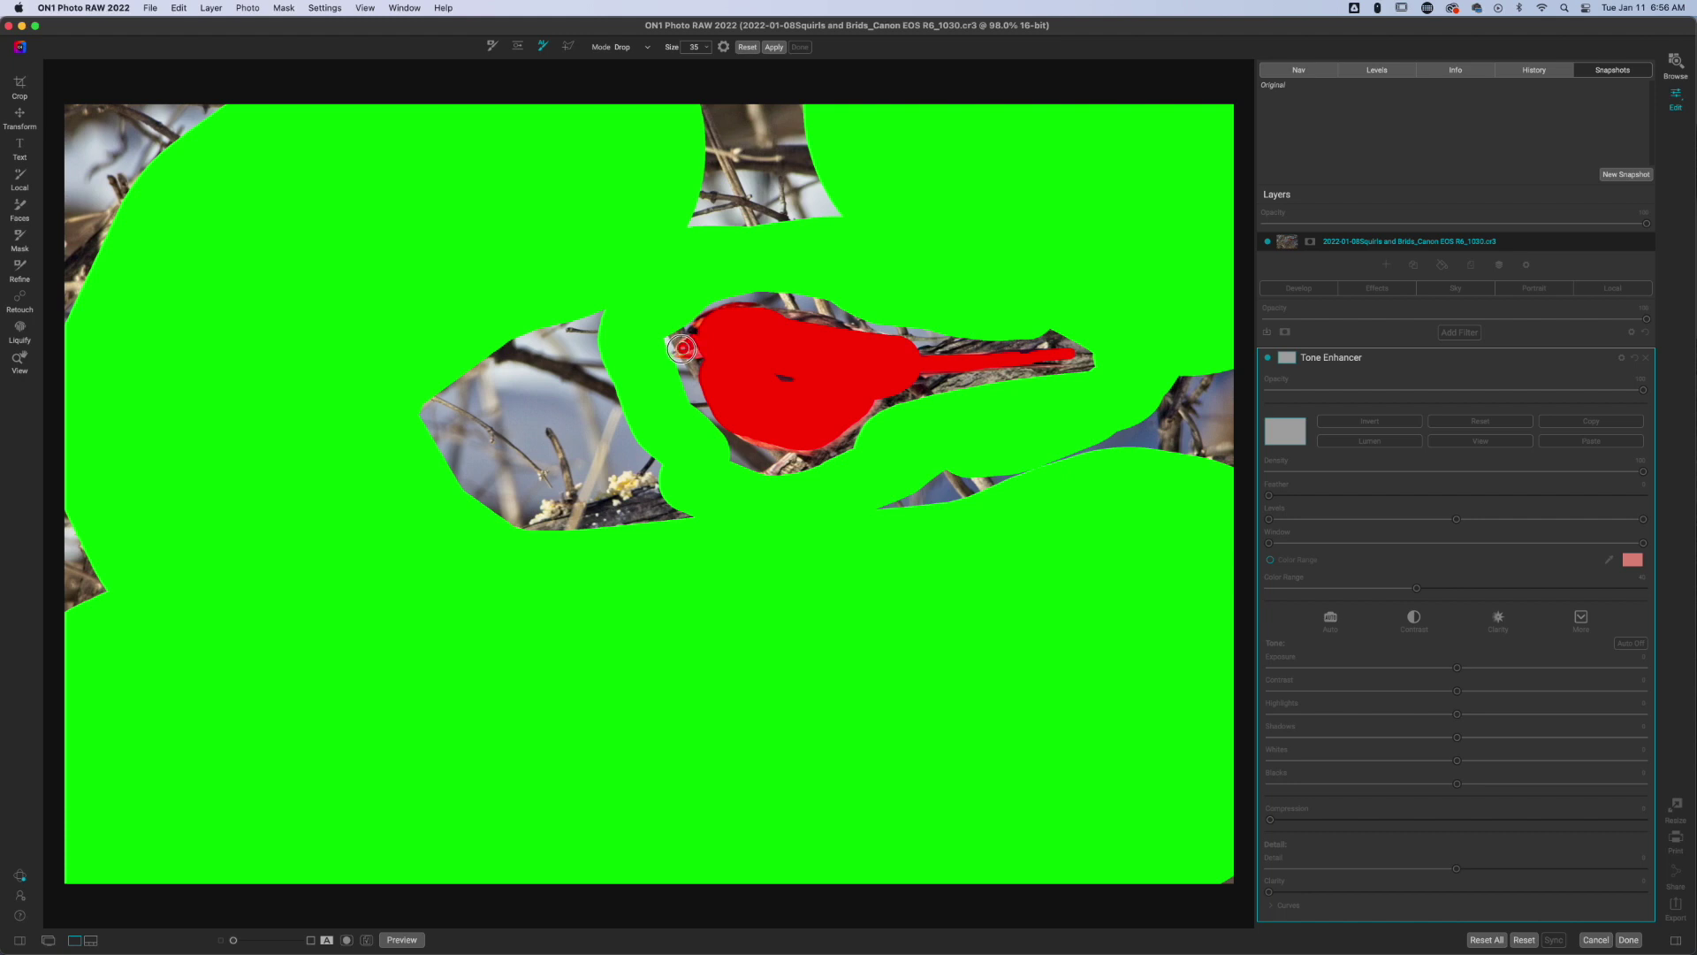
{"action": "mouse_move", "coordinate": [681, 350]}
{"action": "left_mouse_down"}
{"action": "mouse_move", "coordinate": [708, 325]}
{"action": "mouse_move", "coordinate": [693, 337]}
{"action": "left_mouse_up"}
- Lower the Tone Enhancer exposure to -1.45 to darken the background
{"action": "left_click", "coordinate": [774, 47]}
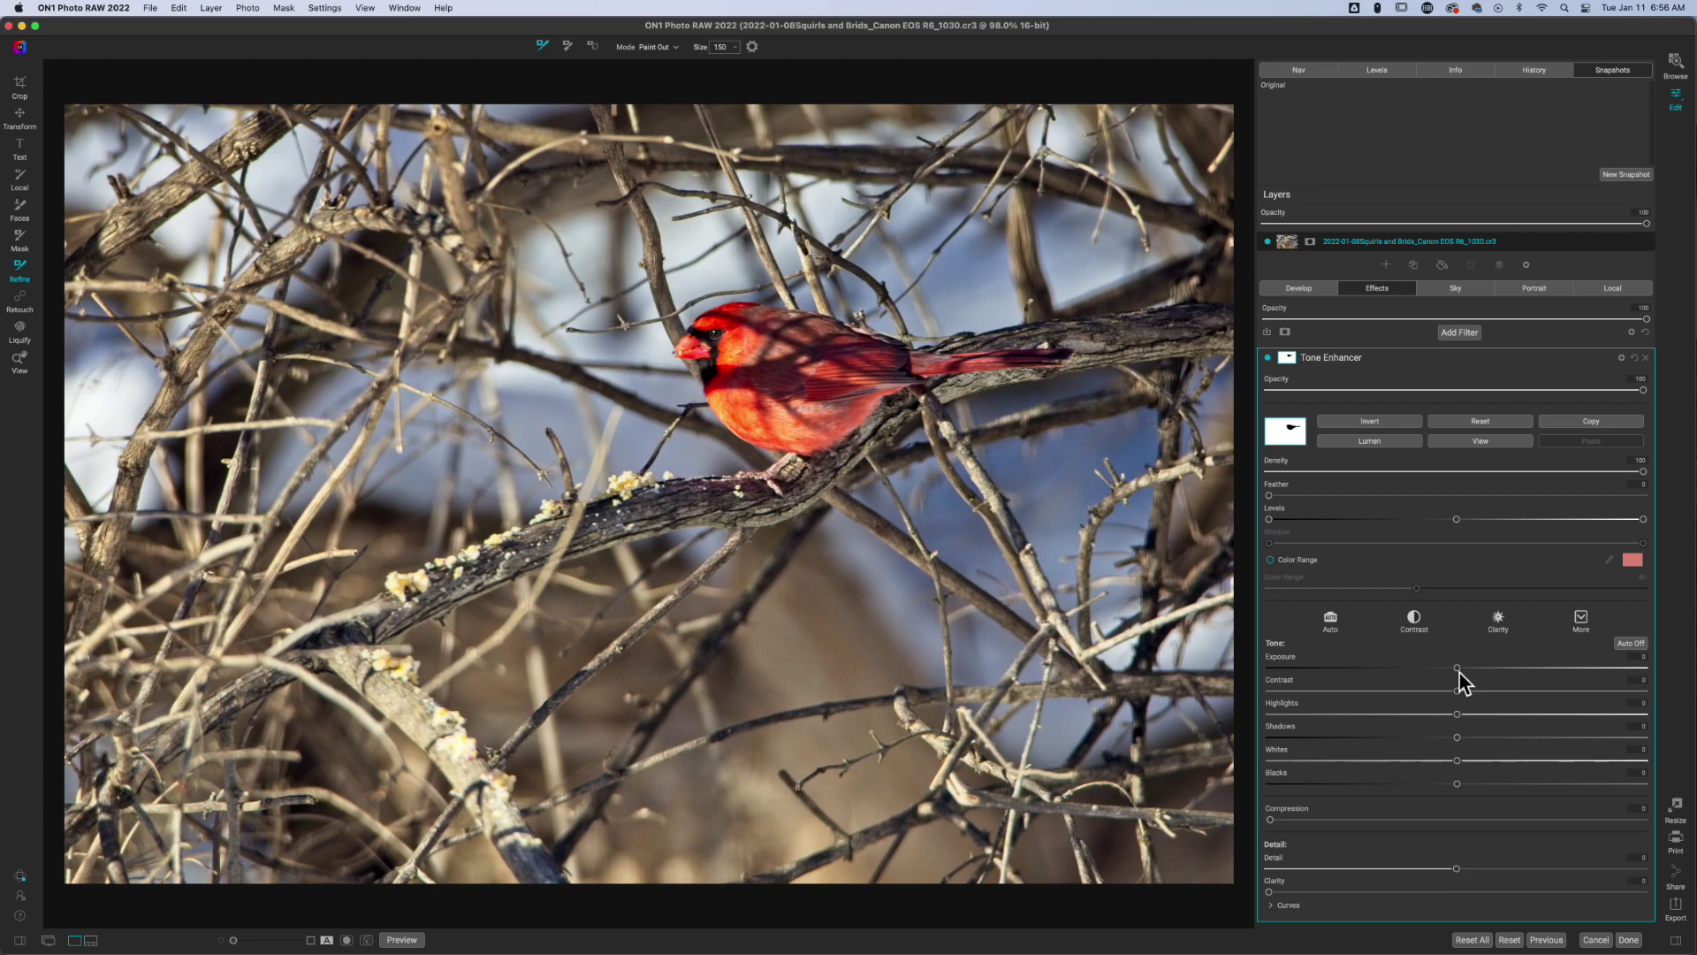
{"action": "left_click_drag", "start_coordinate": [1458, 669], "coordinate": [1393, 679]}
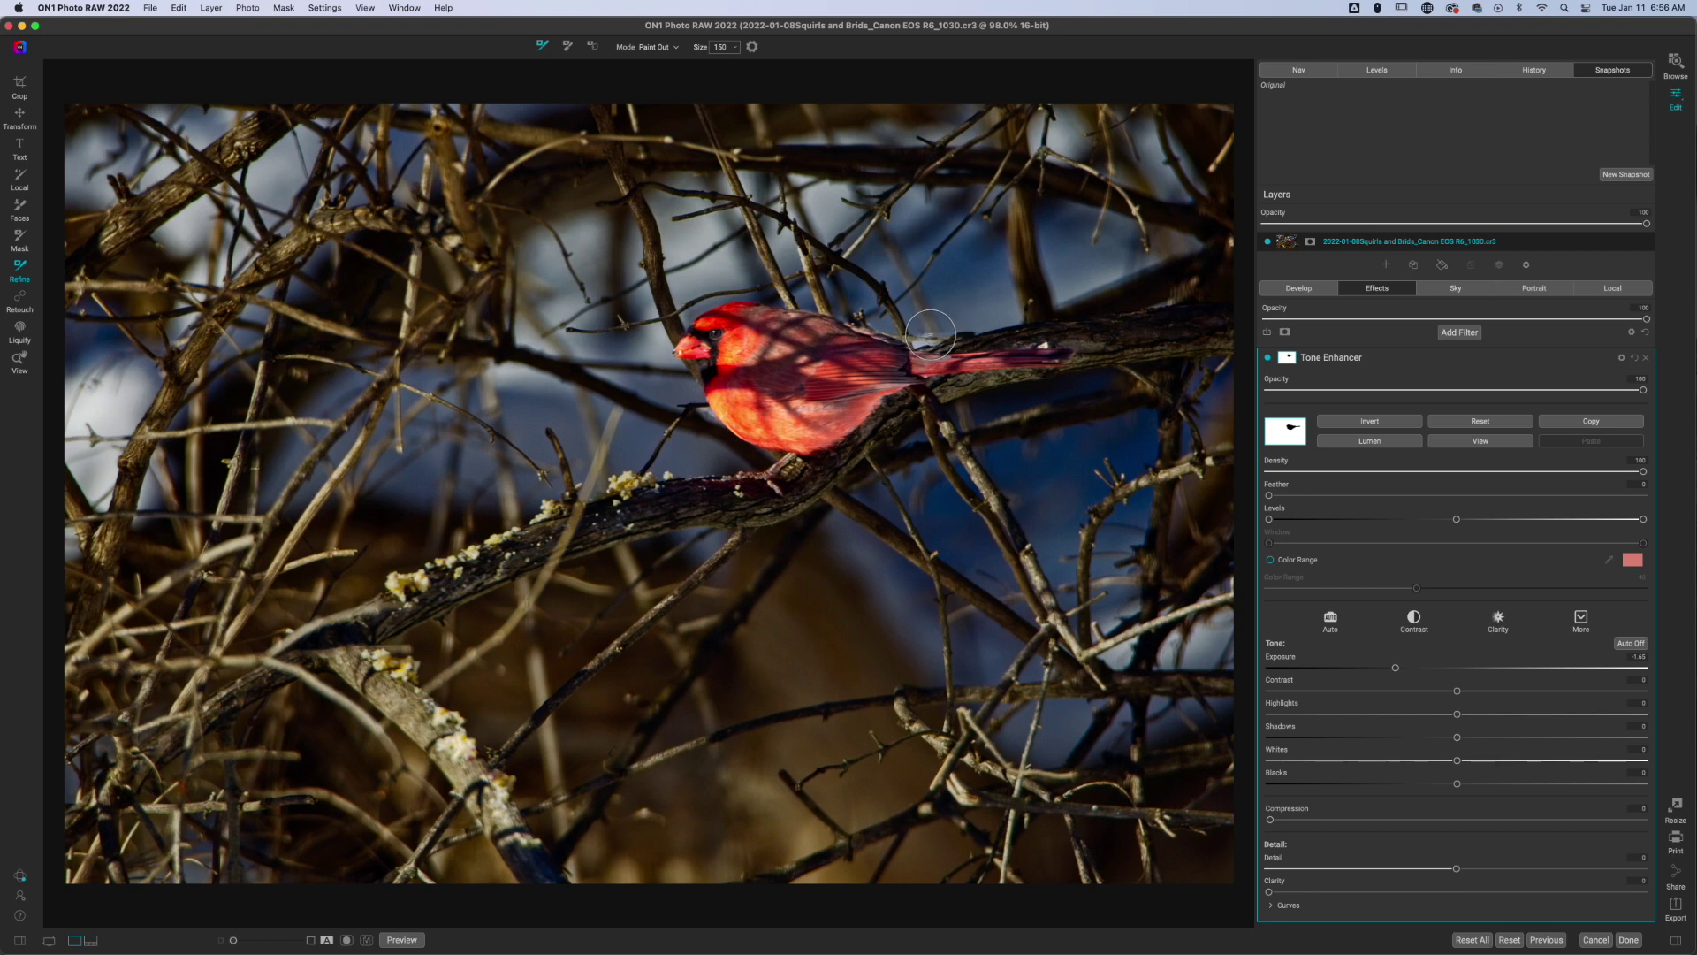
- Refine the mask along the cardinal's back and the branch past the tail with a size-90 brush
{"action": "key", "text": "bracketleft"}
{"action": "key", "text": "bracketleft"}
{"action": "key", "text": "bracketleft"}
{"action": "left_click_drag", "start_coordinate": [929, 338], "coordinate": [850, 315]}
{"action": "left_click_drag", "start_coordinate": [938, 342], "coordinate": [886, 329]}
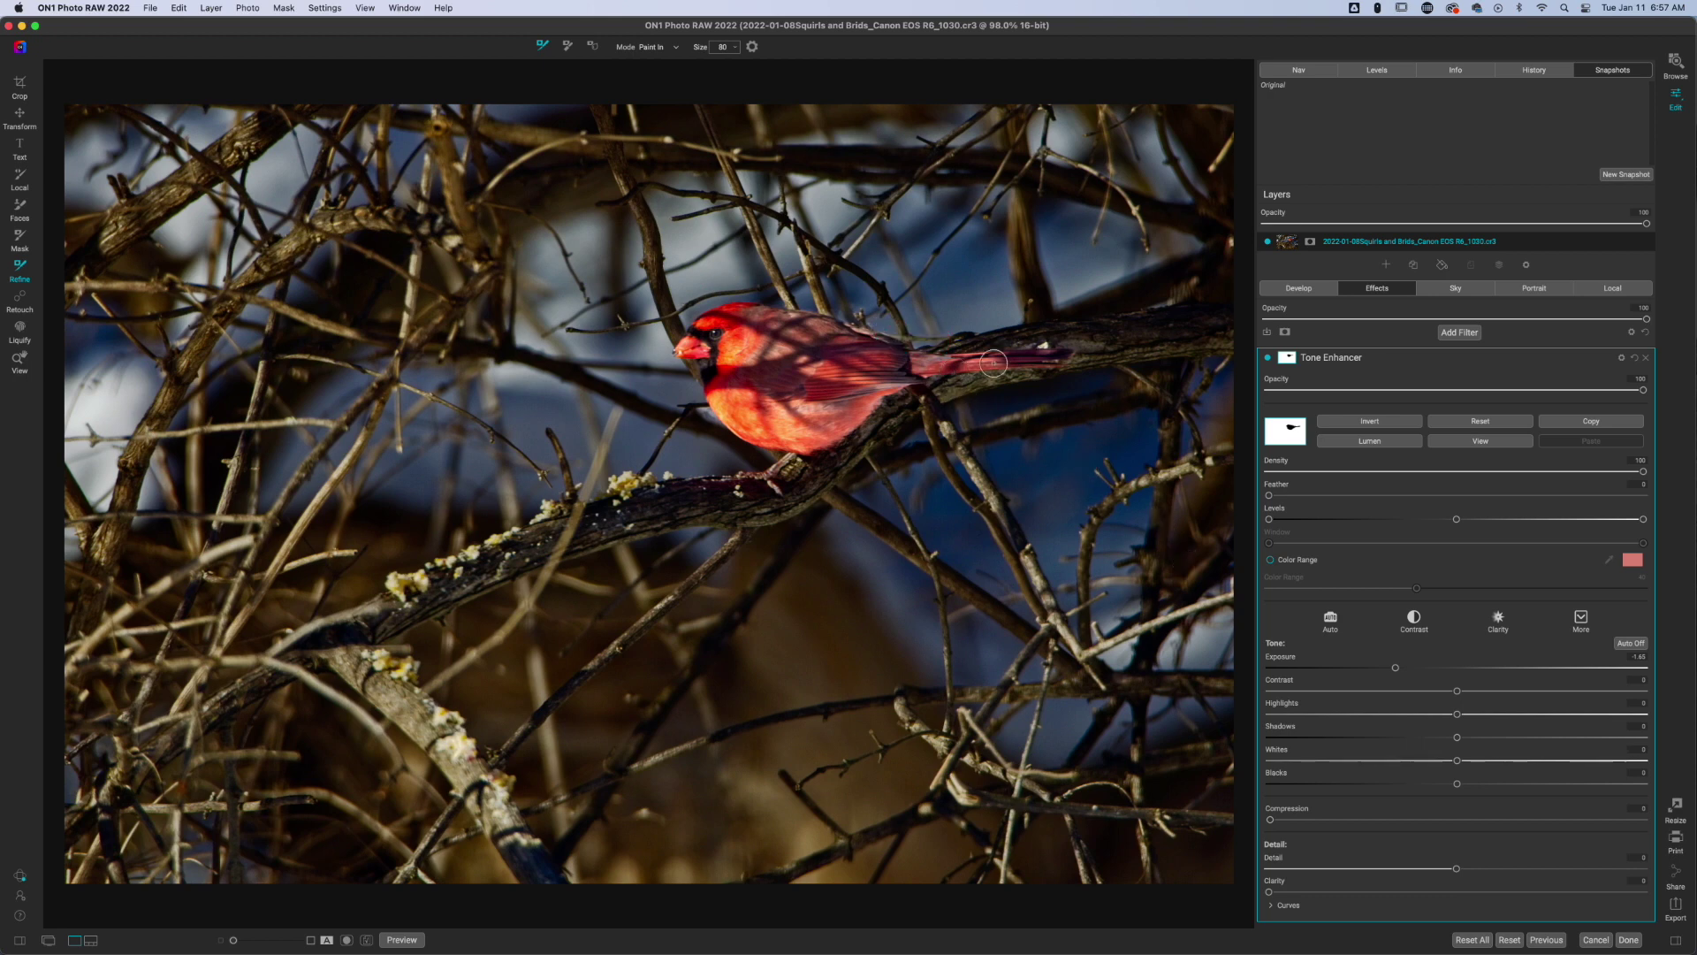
{"action": "left_click_drag", "start_coordinate": [1053, 341], "coordinate": [1040, 341]}
{"action": "key", "text": "super+m"}
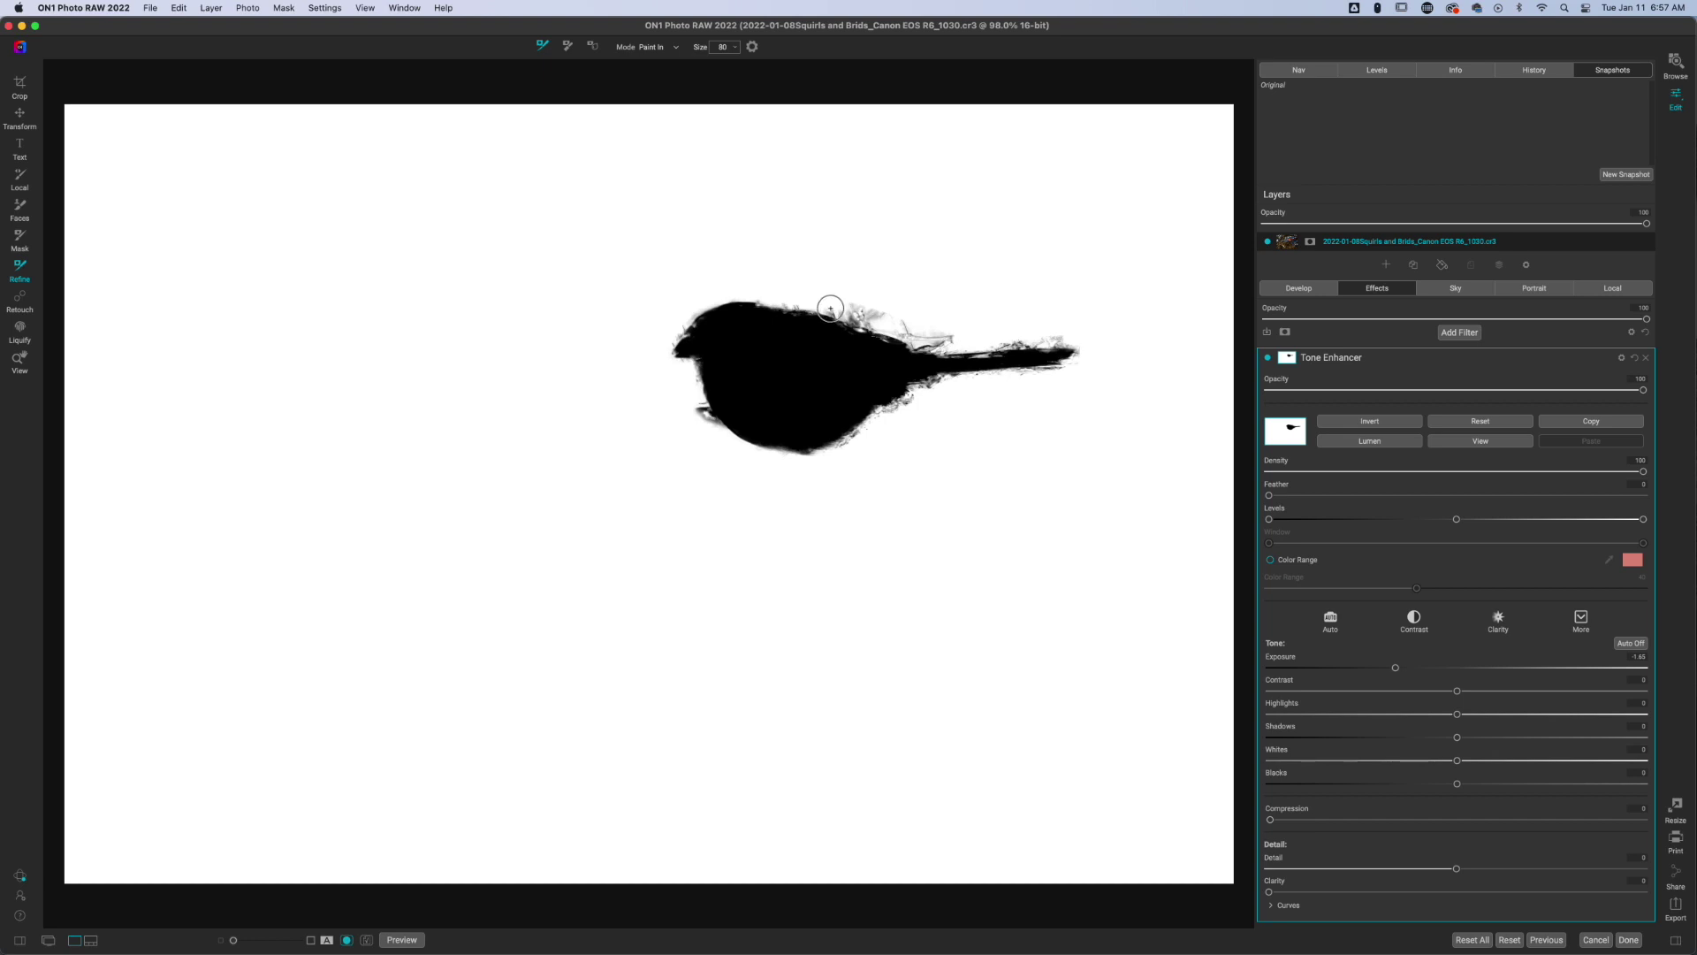
{"action": "left_click_drag", "start_coordinate": [835, 308], "coordinate": [953, 341]}
- Back on the photo, set exposure to about -1.4, mask feather to 8 and shadows to 12
{"action": "key", "text": "super+m"}
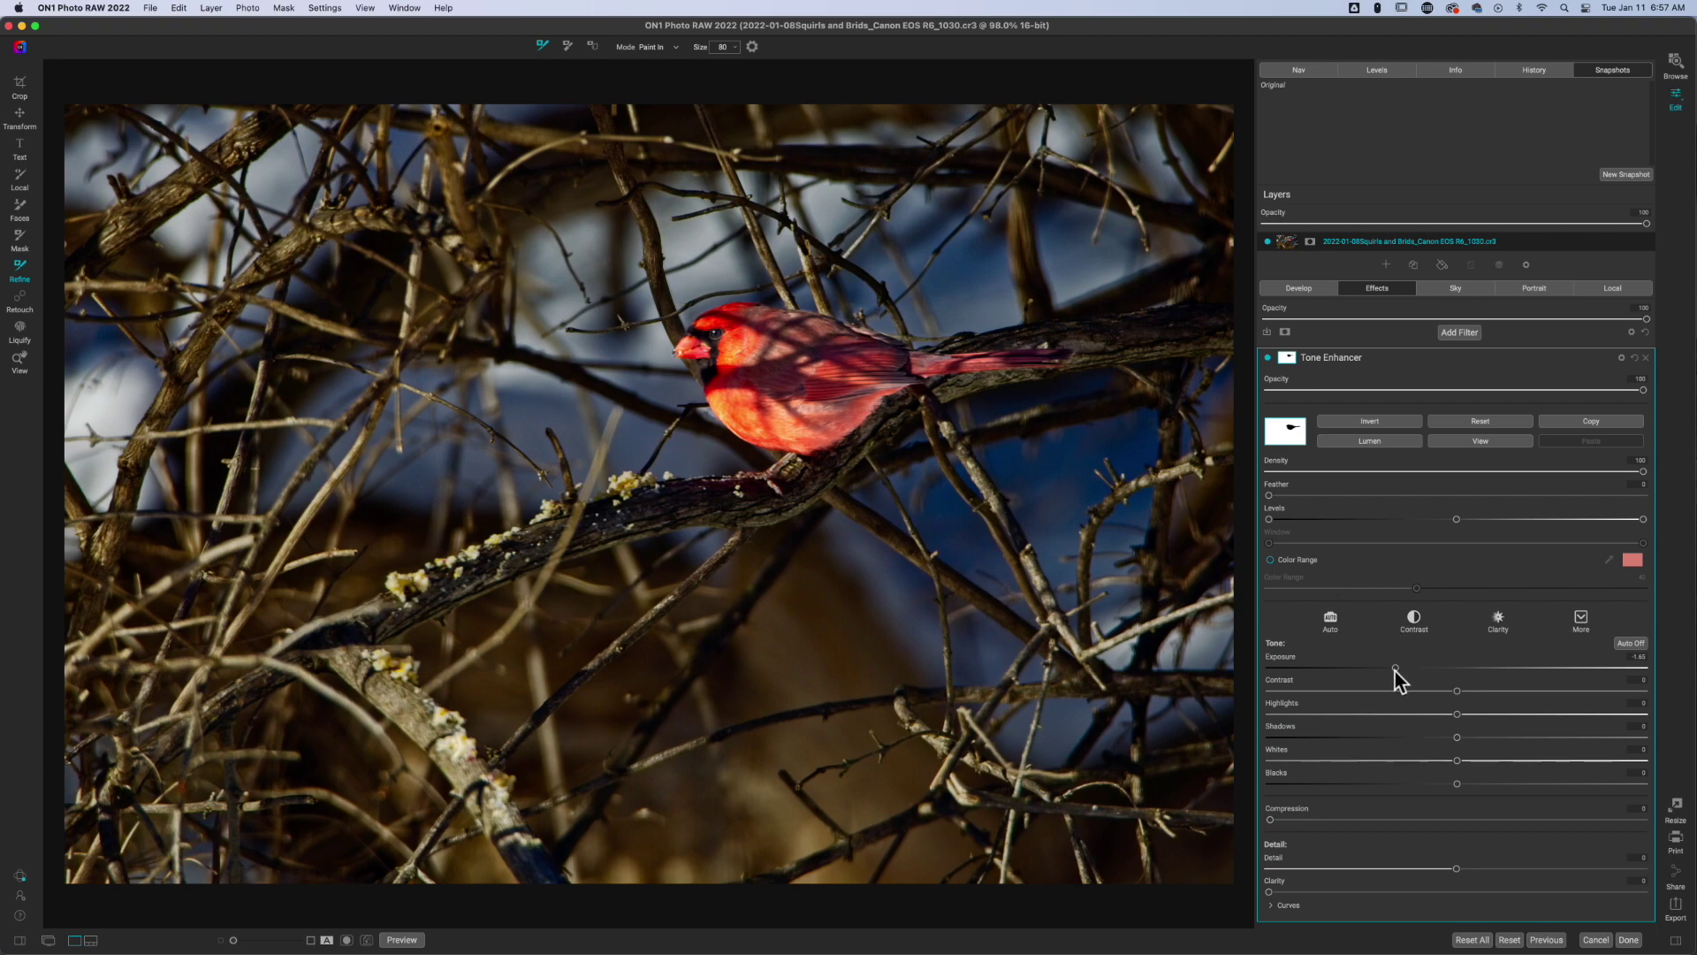
{"action": "left_click_drag", "start_coordinate": [1395, 669], "coordinate": [1407, 669]}
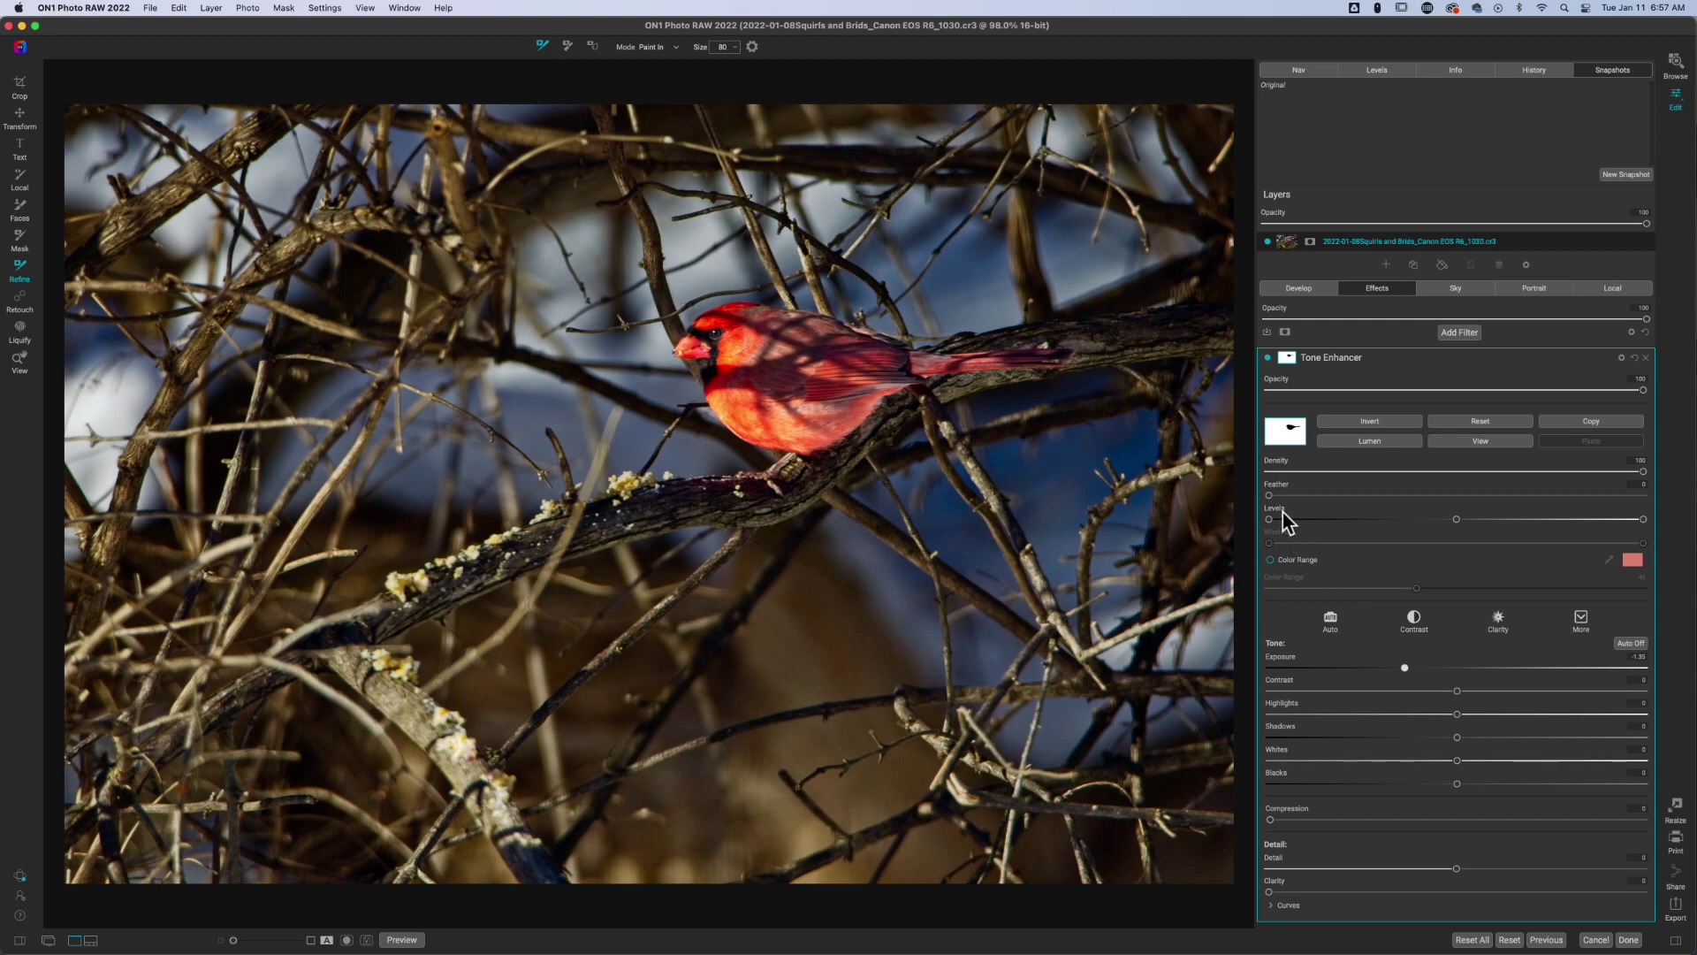
{"action": "left_click_drag", "start_coordinate": [1270, 496], "coordinate": [1299, 496]}
{"action": "left_click", "coordinate": [1456, 784]}
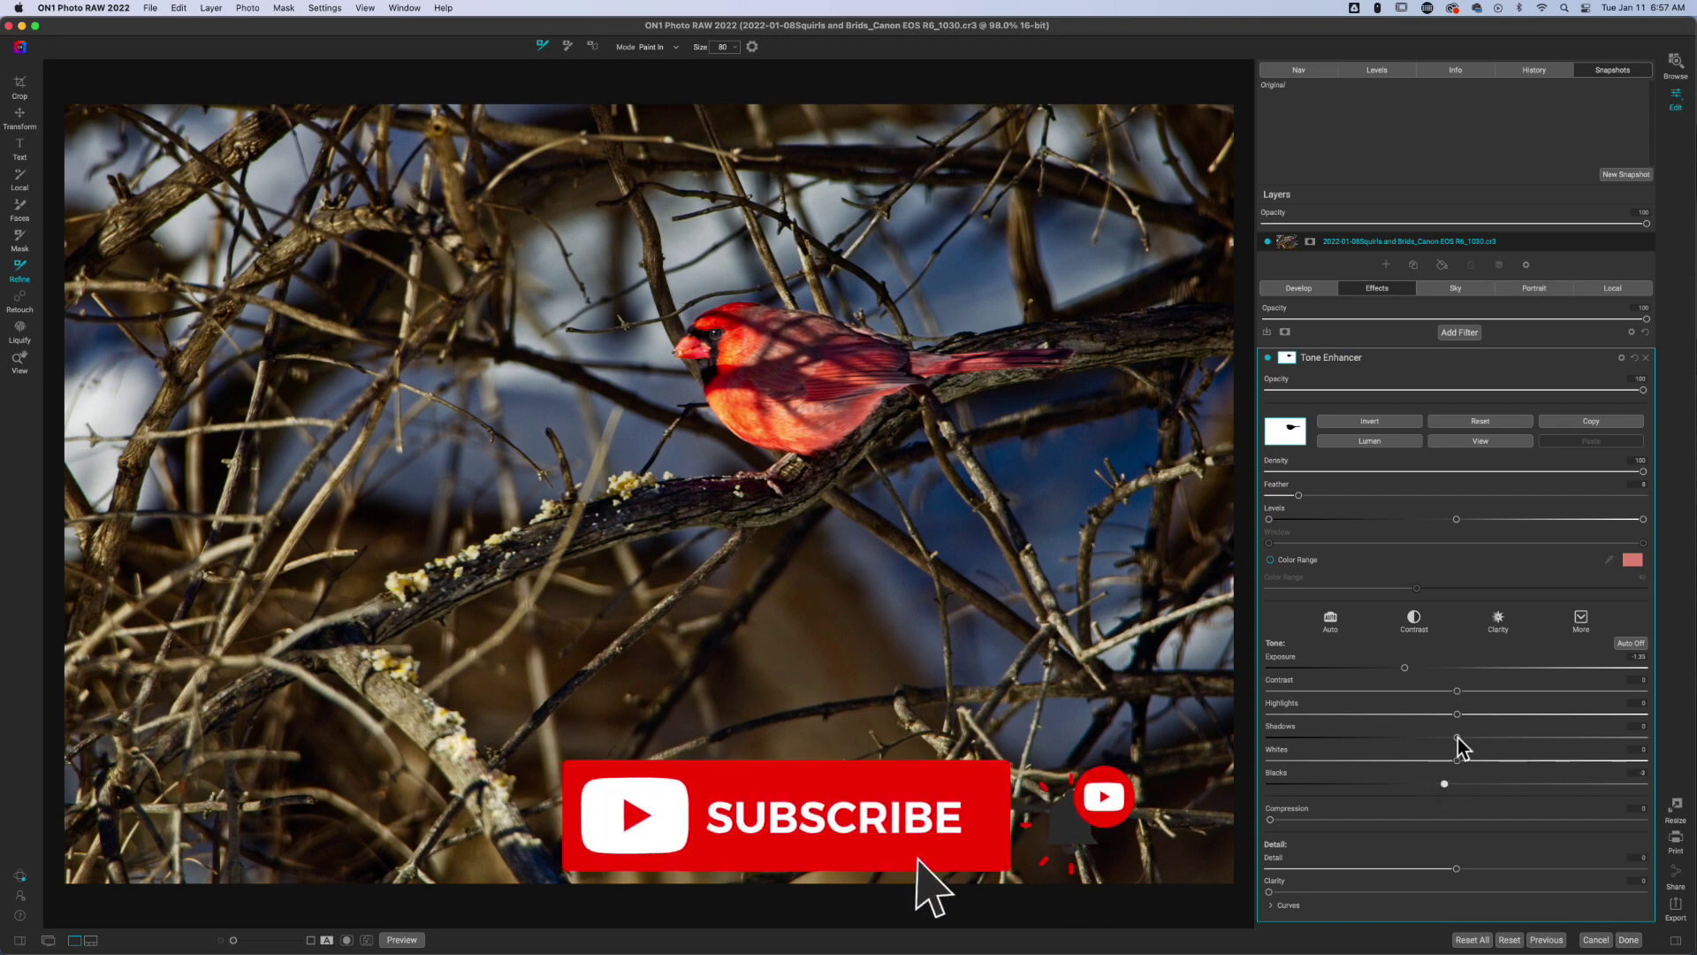
{"action": "left_click_drag", "start_coordinate": [1459, 745], "coordinate": [1548, 745]}
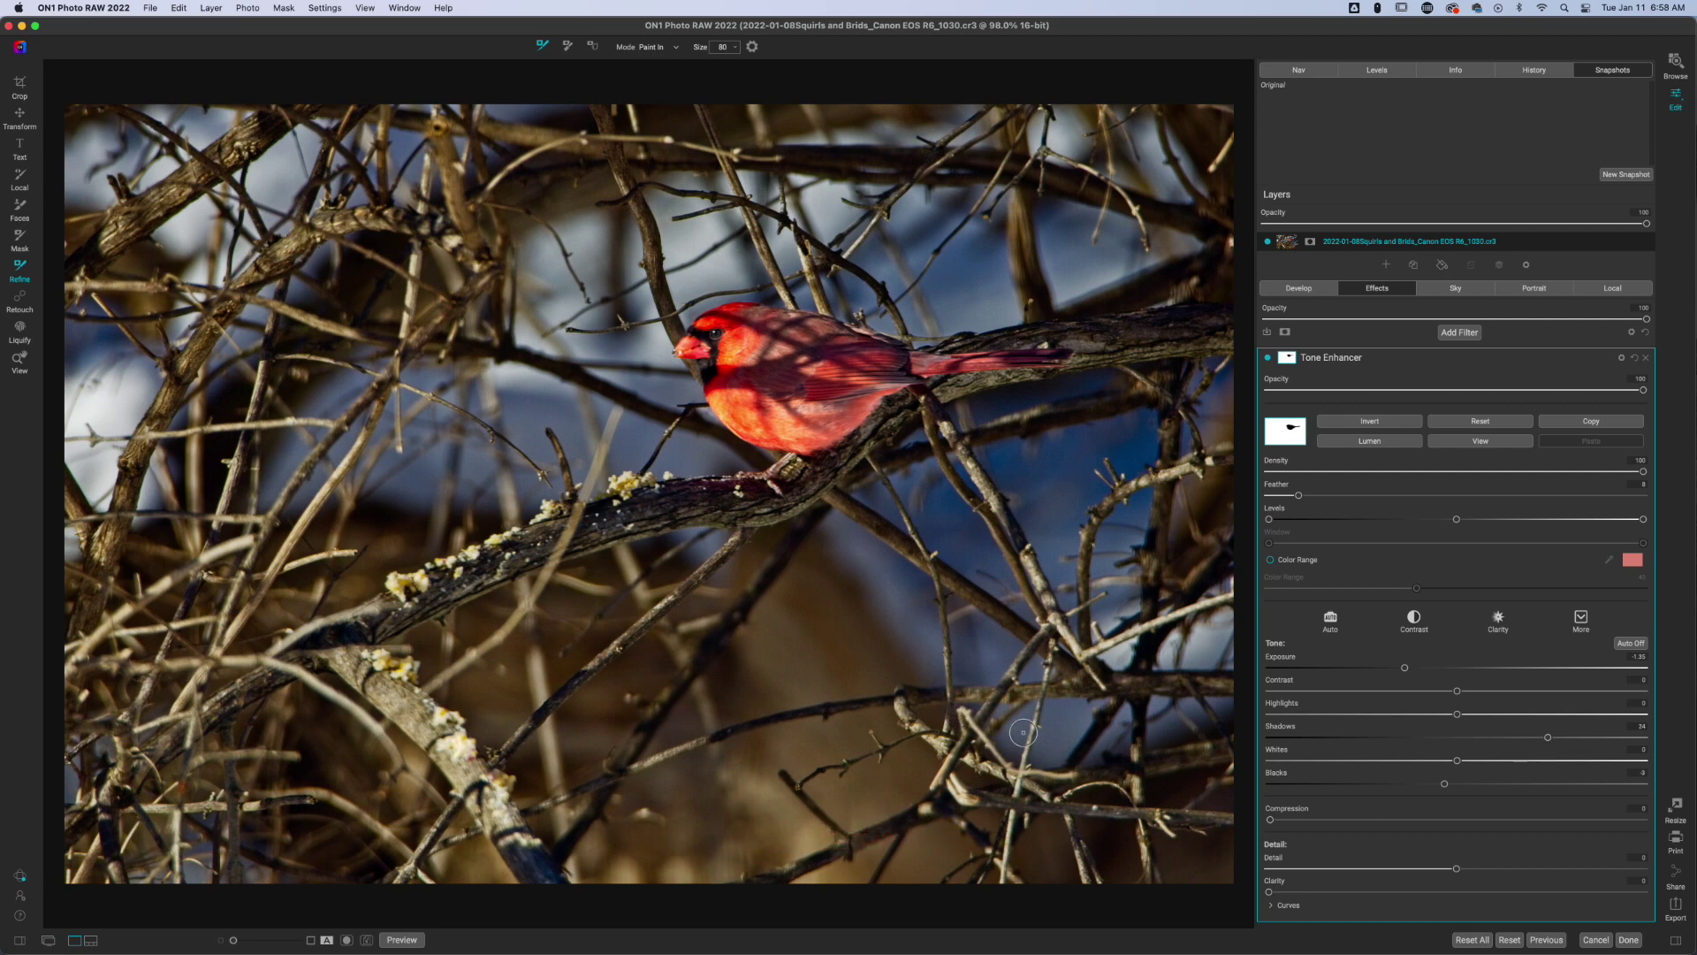
- Copy the Tone Enhancer's bird mask and bring up the Filters browser for a second filter
{"action": "left_click", "coordinate": [1455, 358]}
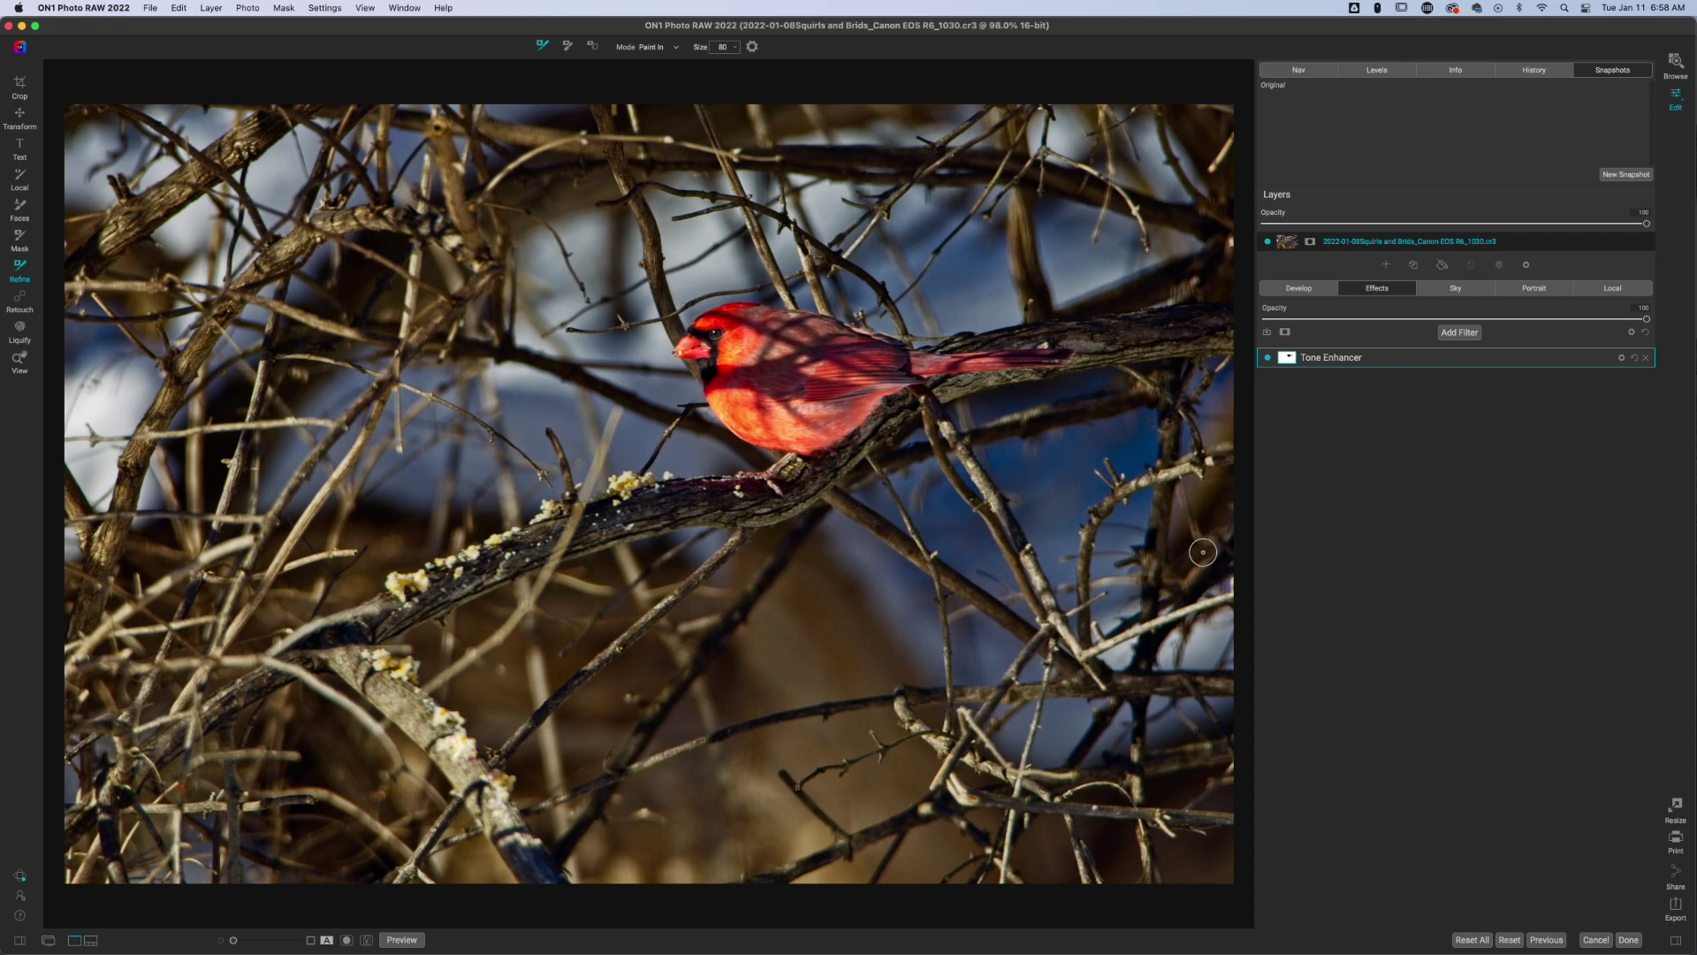
{"action": "mouse_move", "coordinate": [1462, 362]}
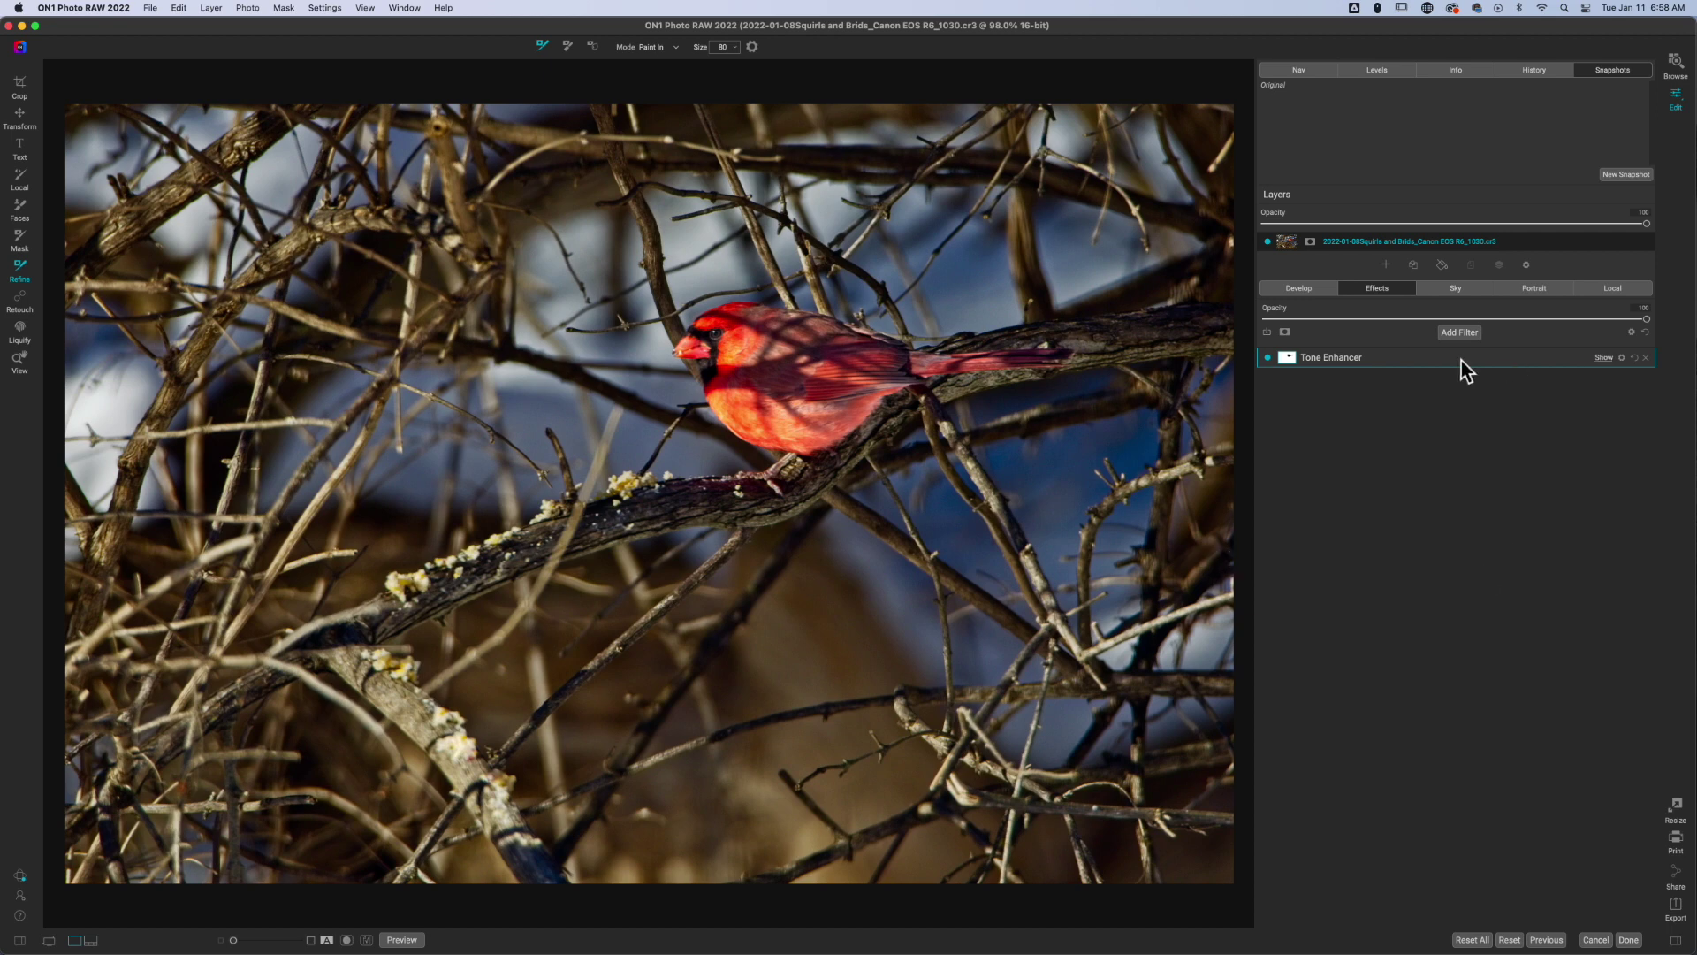
{"action": "left_click", "coordinate": [1286, 359]}
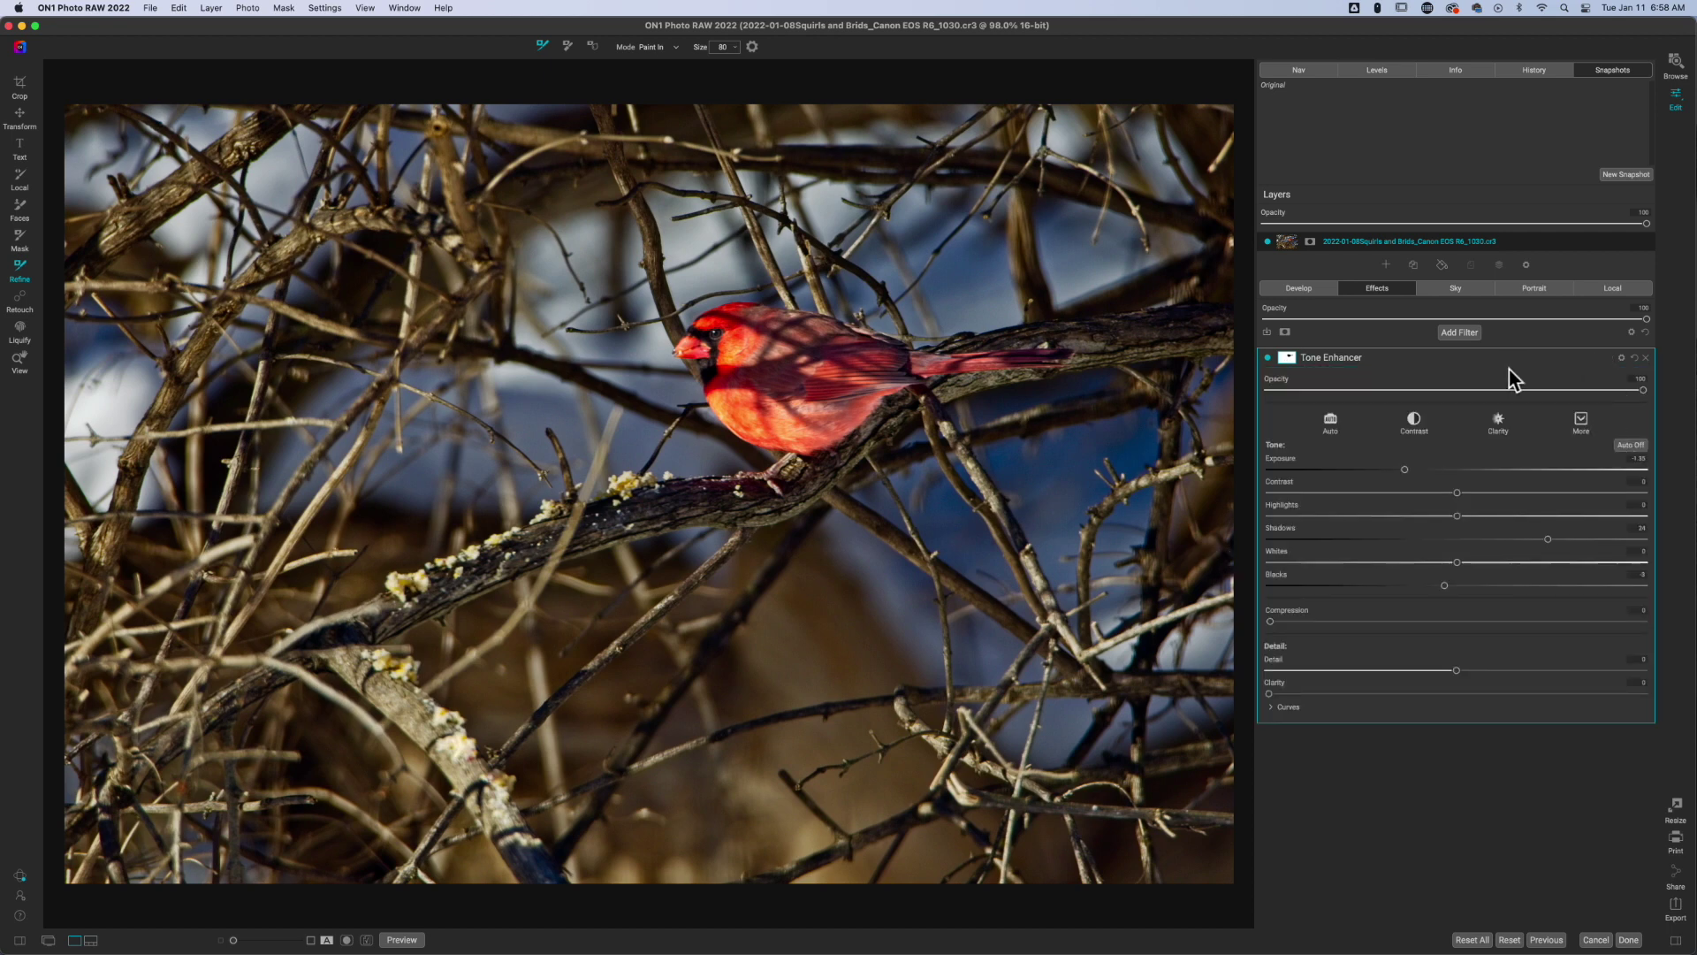
{"action": "left_click", "coordinate": [1285, 366]}
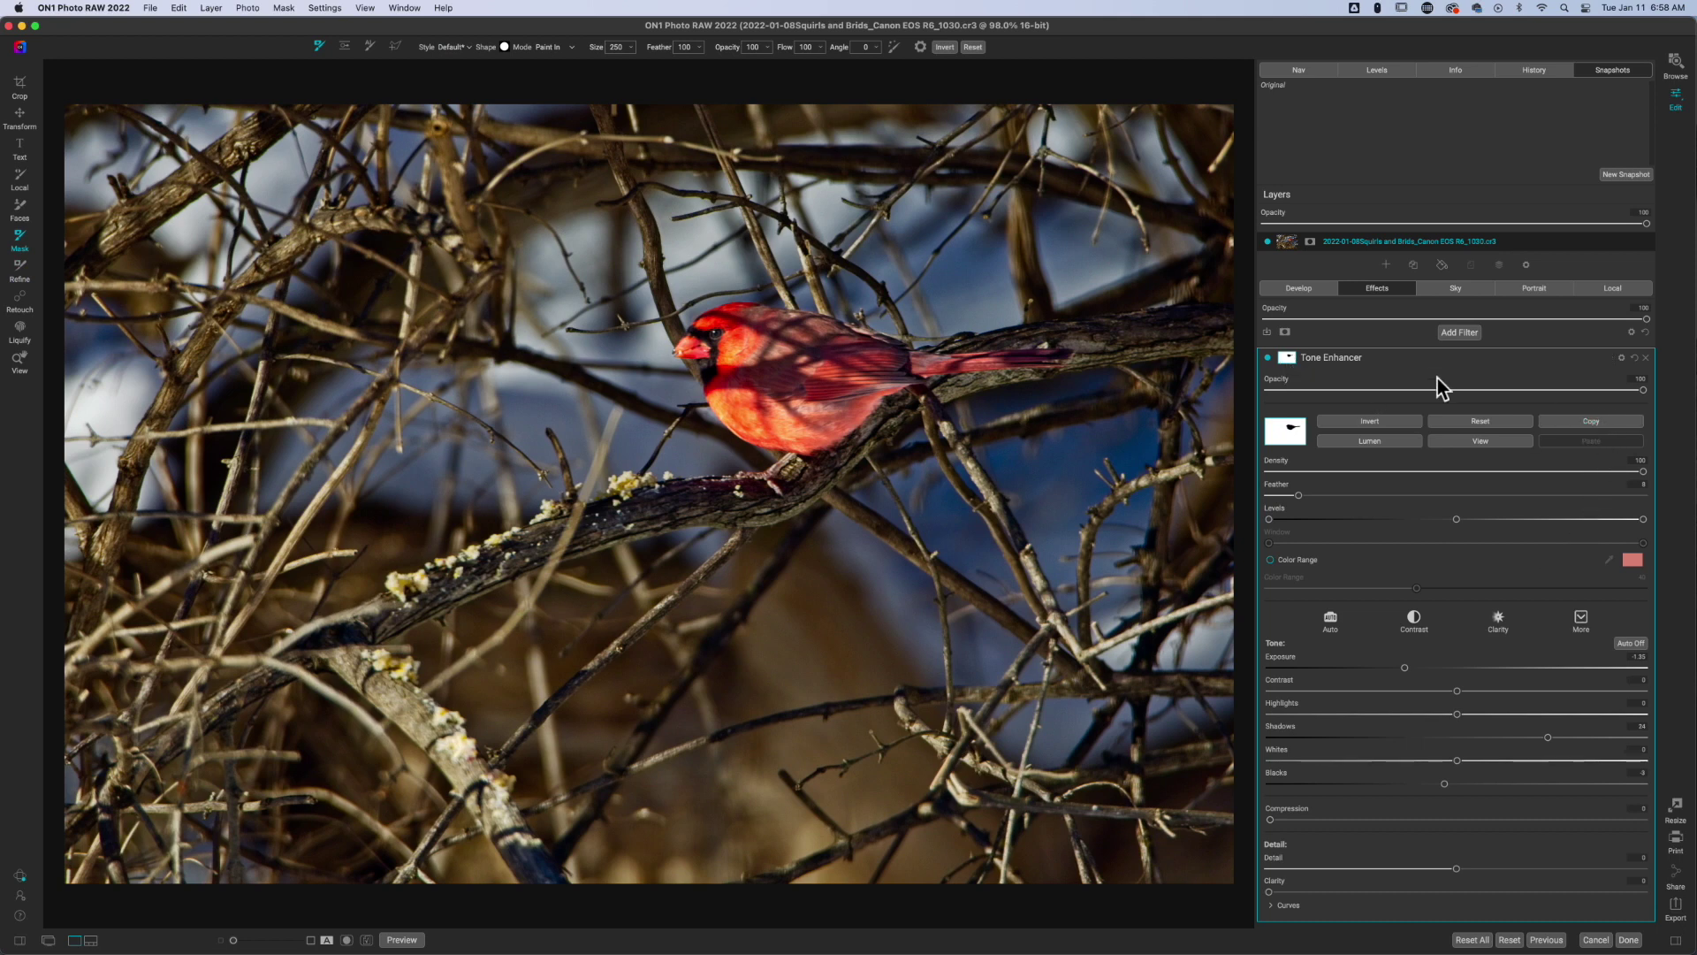
{"action": "left_click", "coordinate": [1373, 359]}
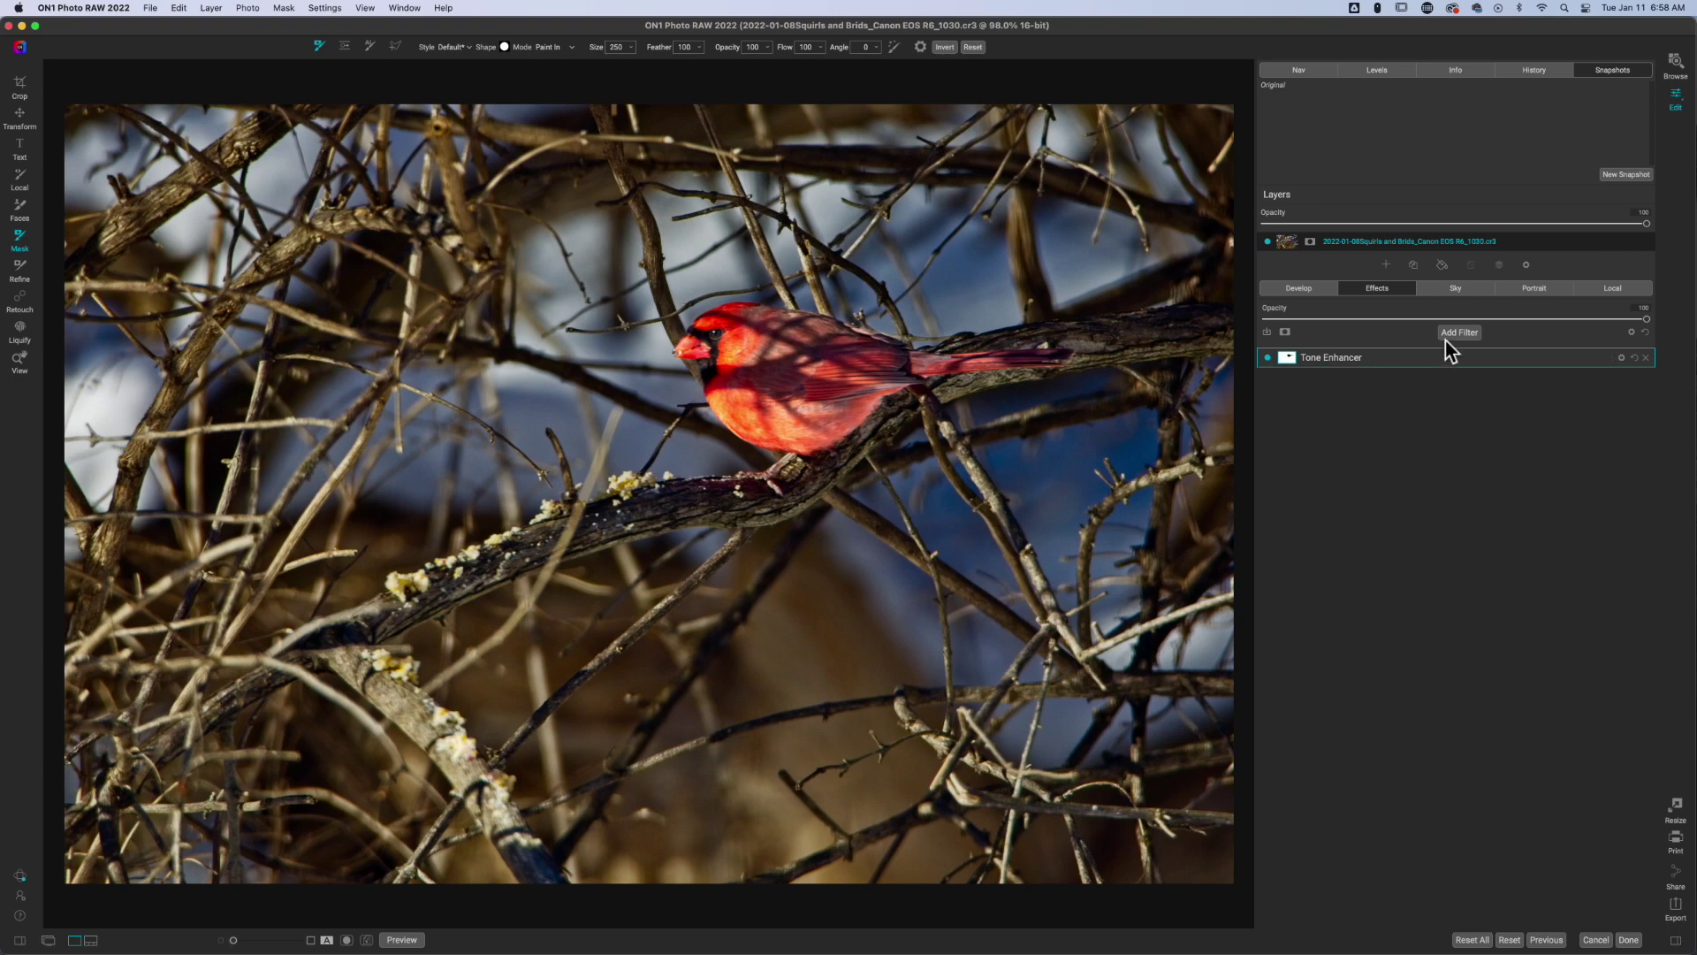
{"action": "left_click", "coordinate": [1452, 333]}
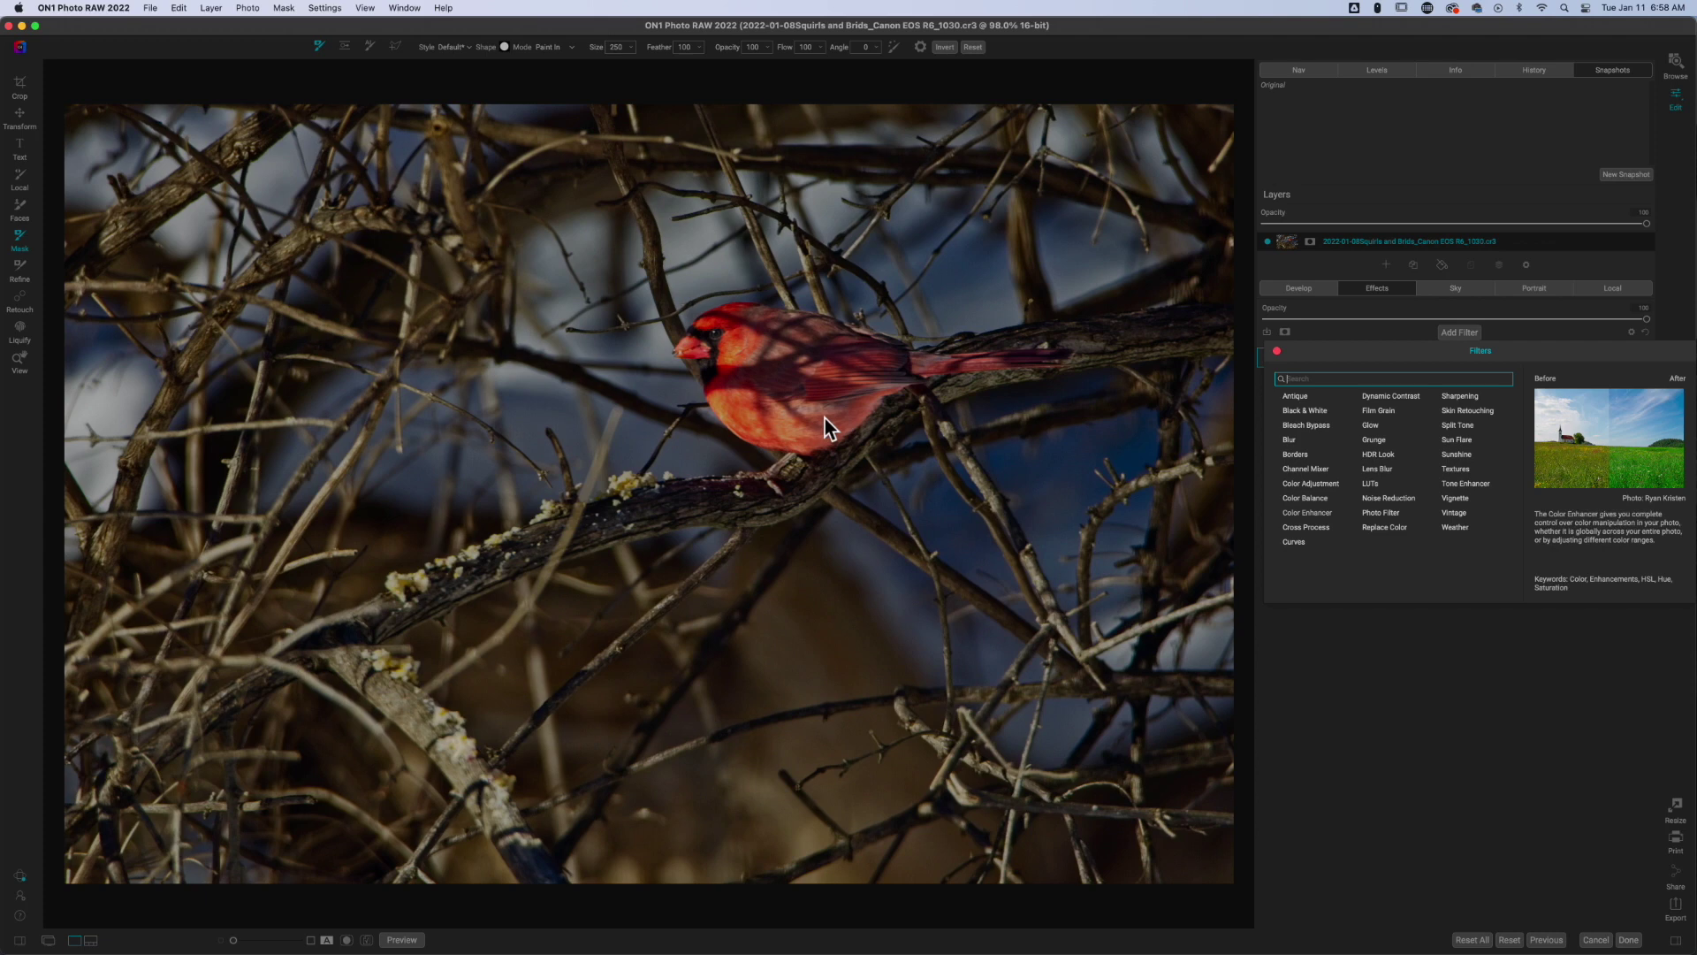
- Add a Color Enhancer masked to the cardinal, raising Vibrance to about 16 and nudging Saturation up
{"action": "left_click", "coordinate": [1319, 514]}
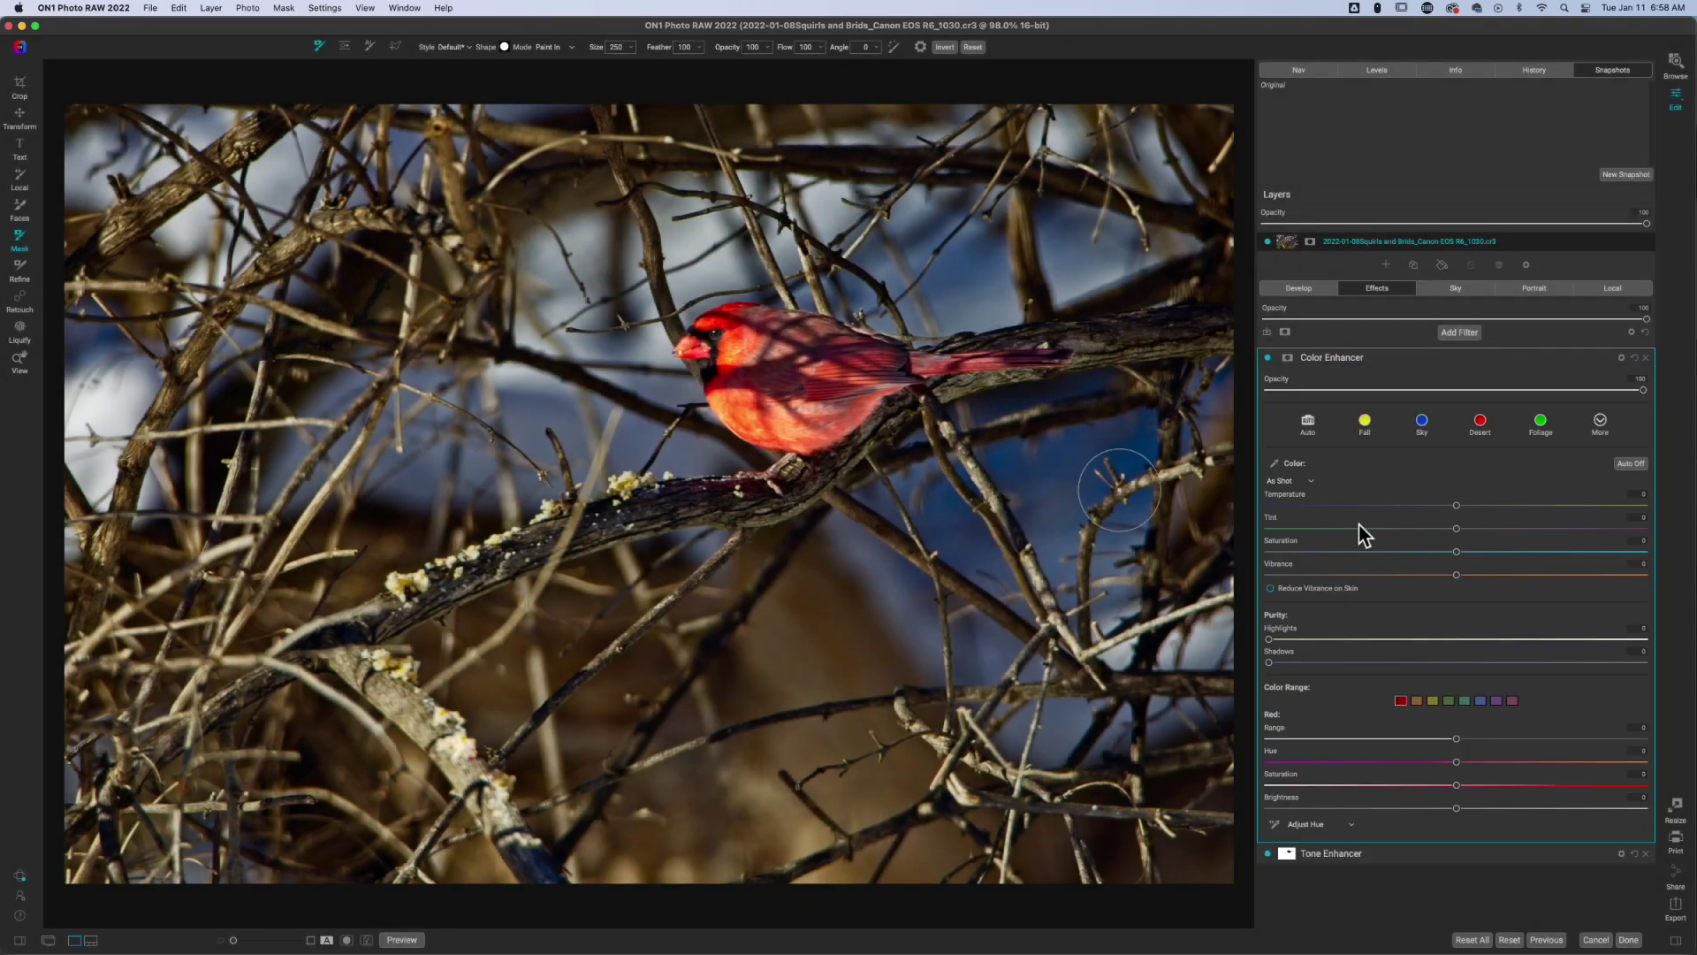
{"action": "left_click", "coordinate": [1288, 358]}
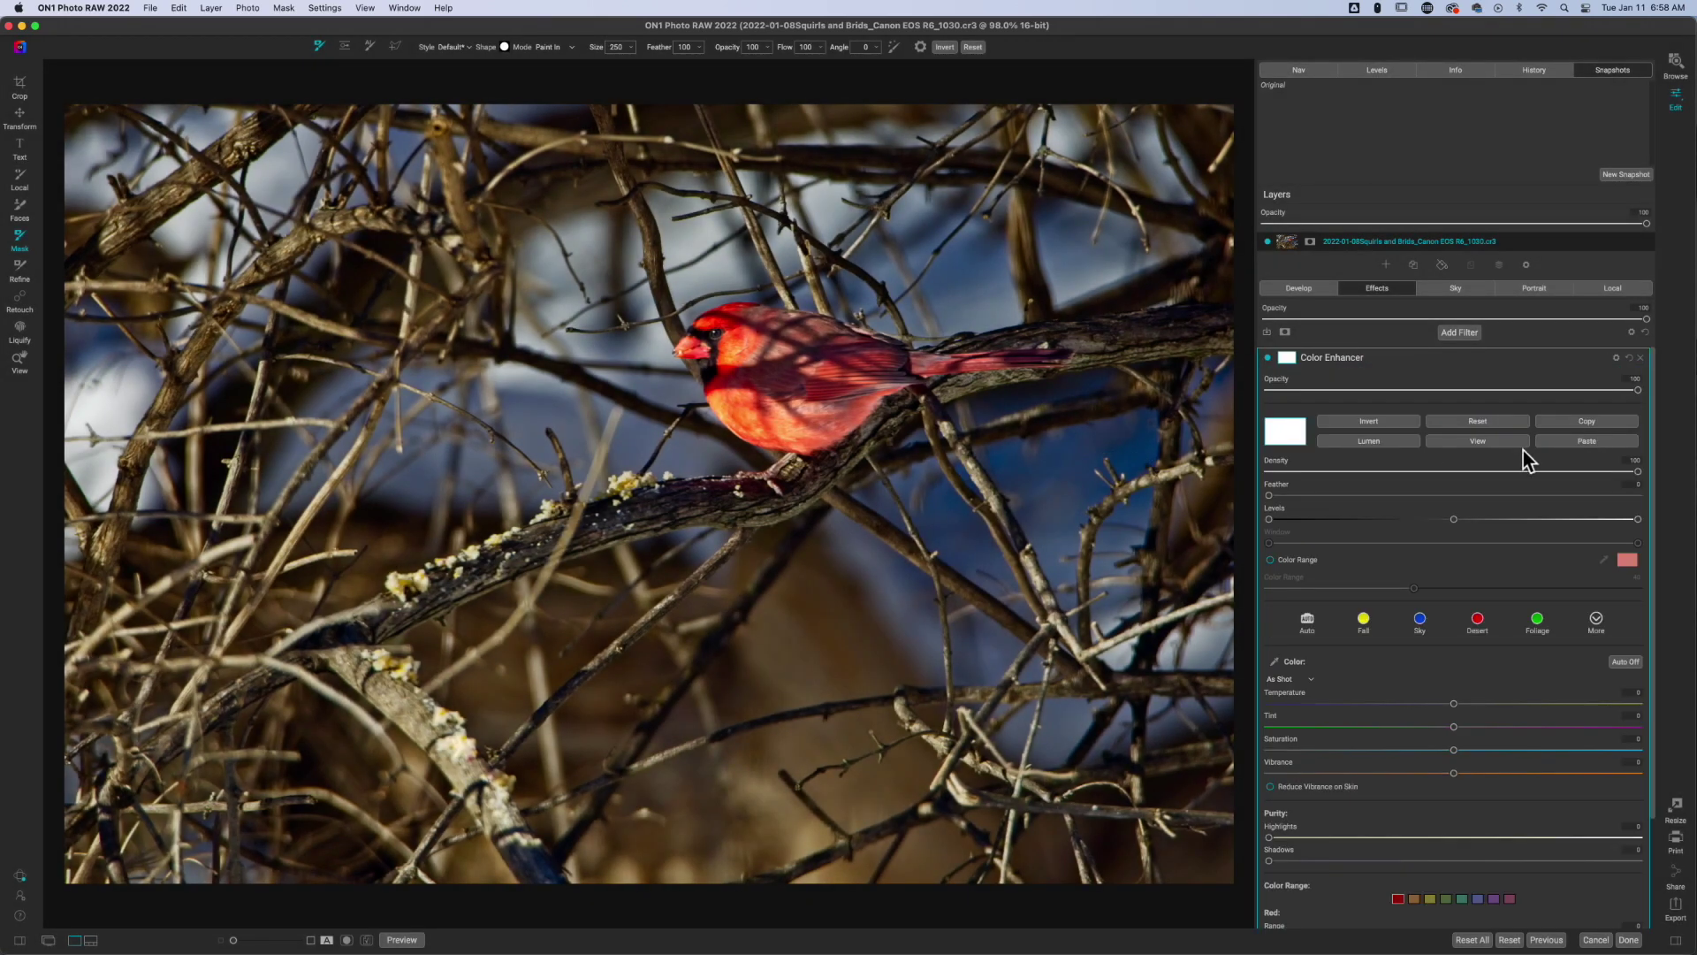
{"action": "left_click", "coordinate": [1384, 423]}
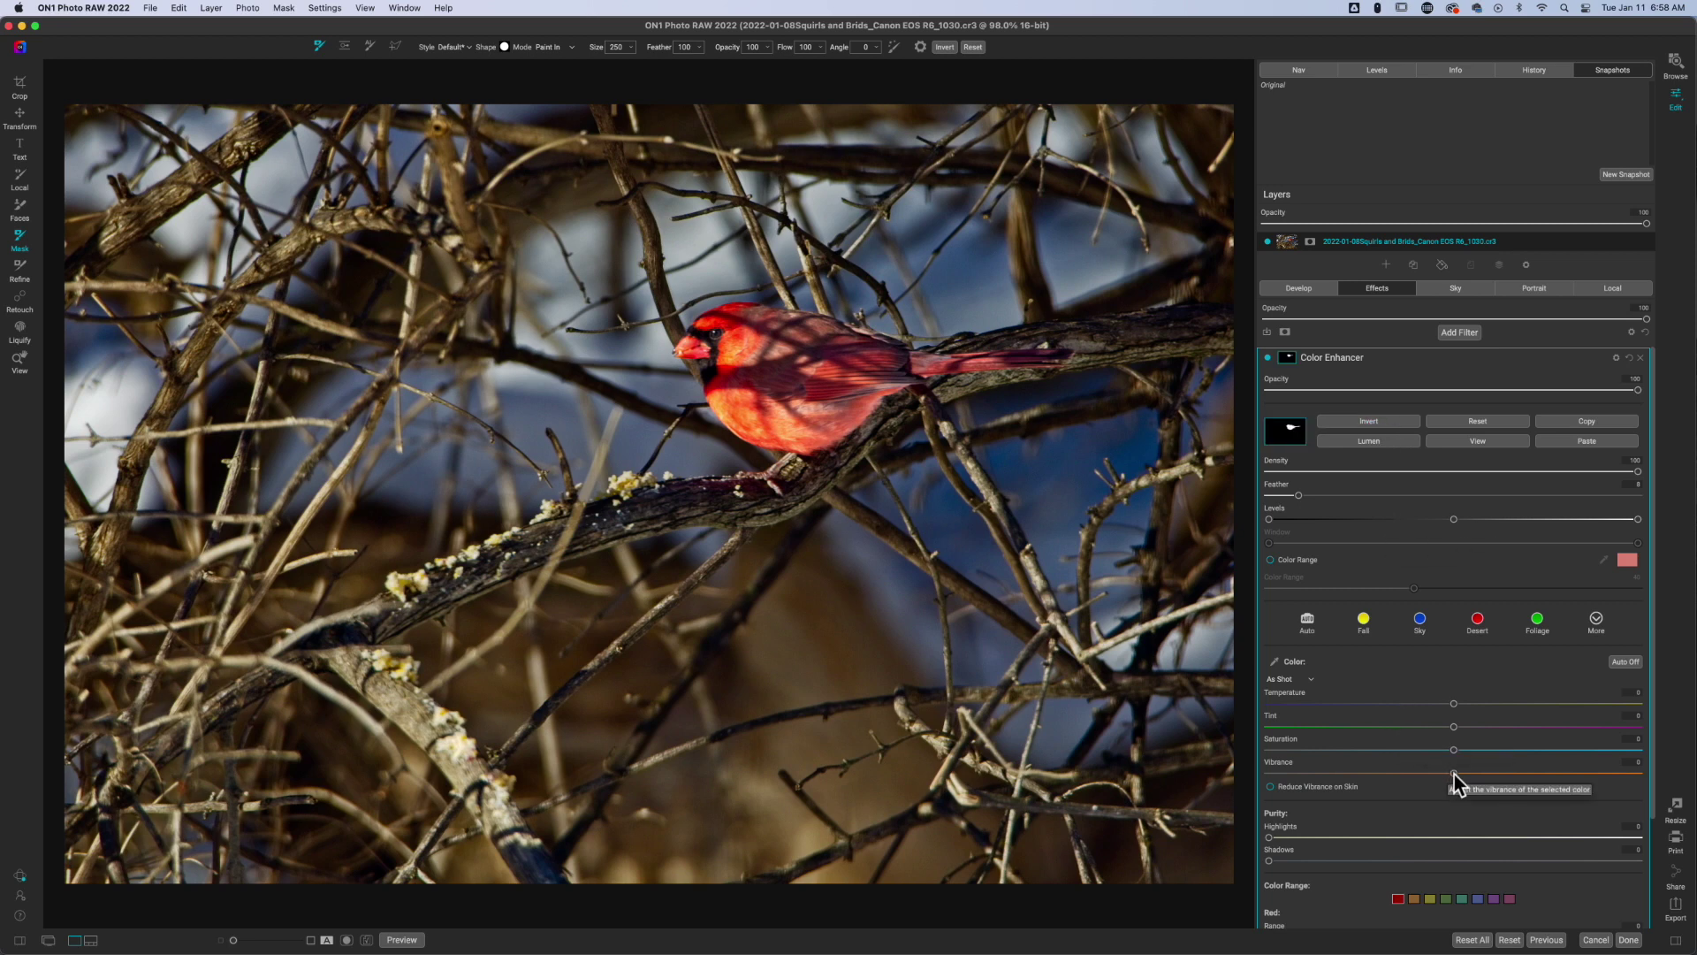
{"action": "left_click_drag", "start_coordinate": [1454, 774], "coordinate": [1519, 774]}
{"action": "left_click_drag", "start_coordinate": [1454, 749], "coordinate": [1466, 750]}
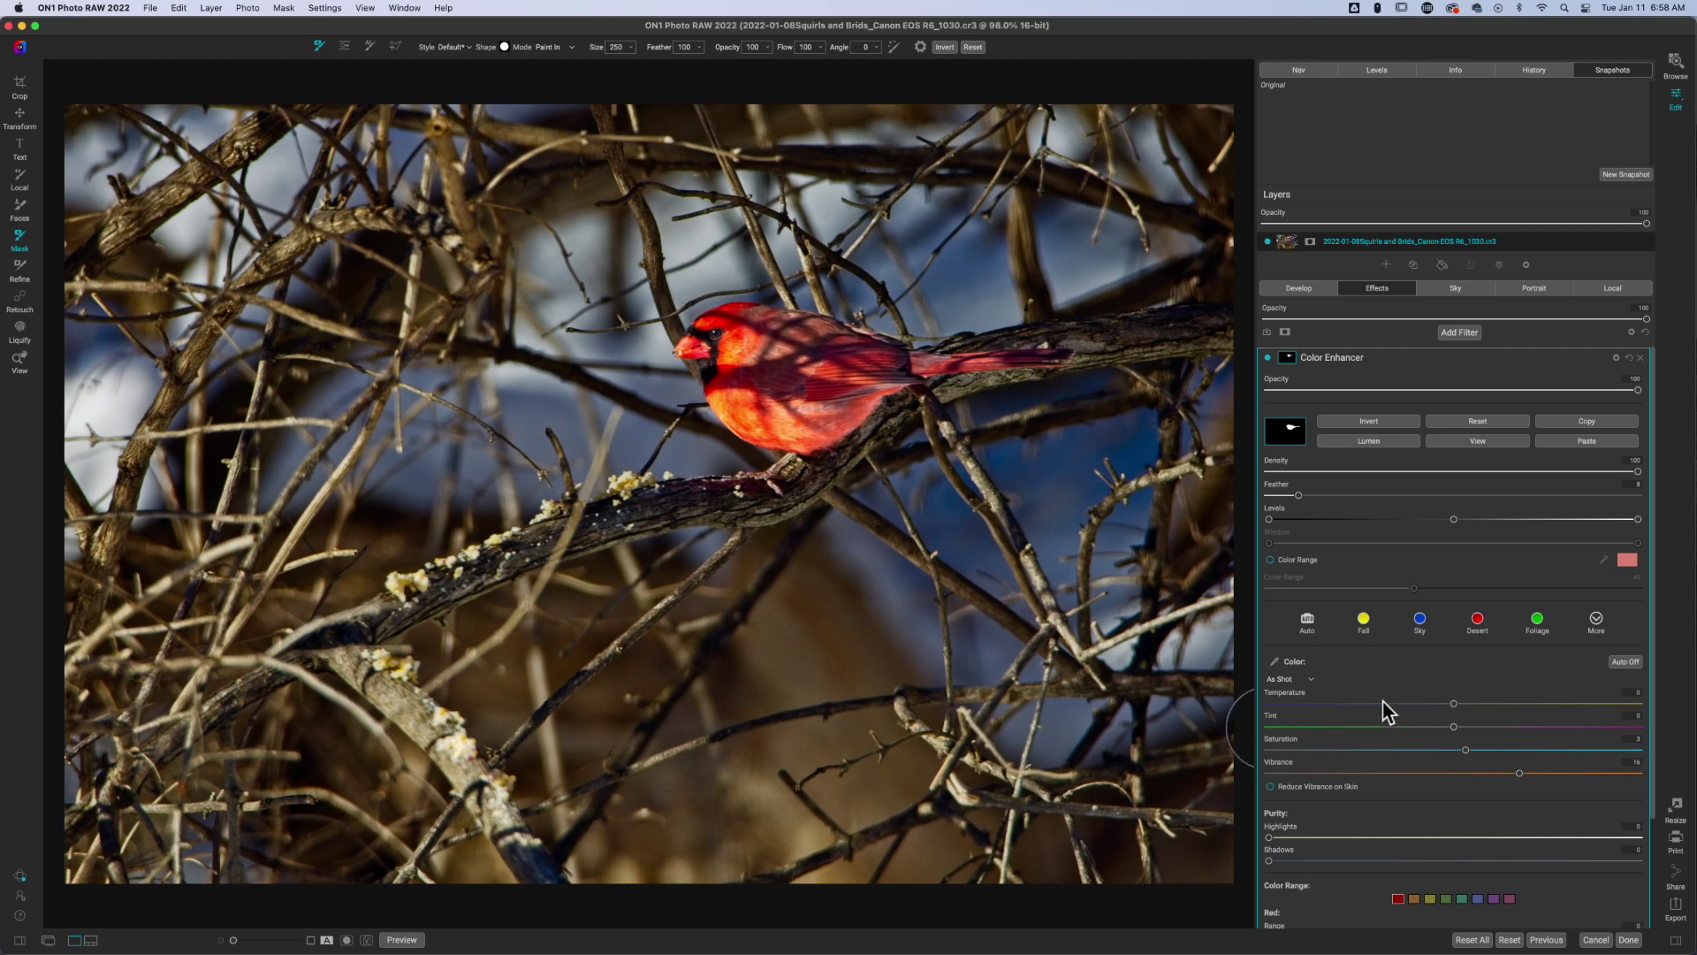
{"action": "scroll", "coordinate": [1394, 670], "scroll_direction": "down", "scroll_amount": 3}
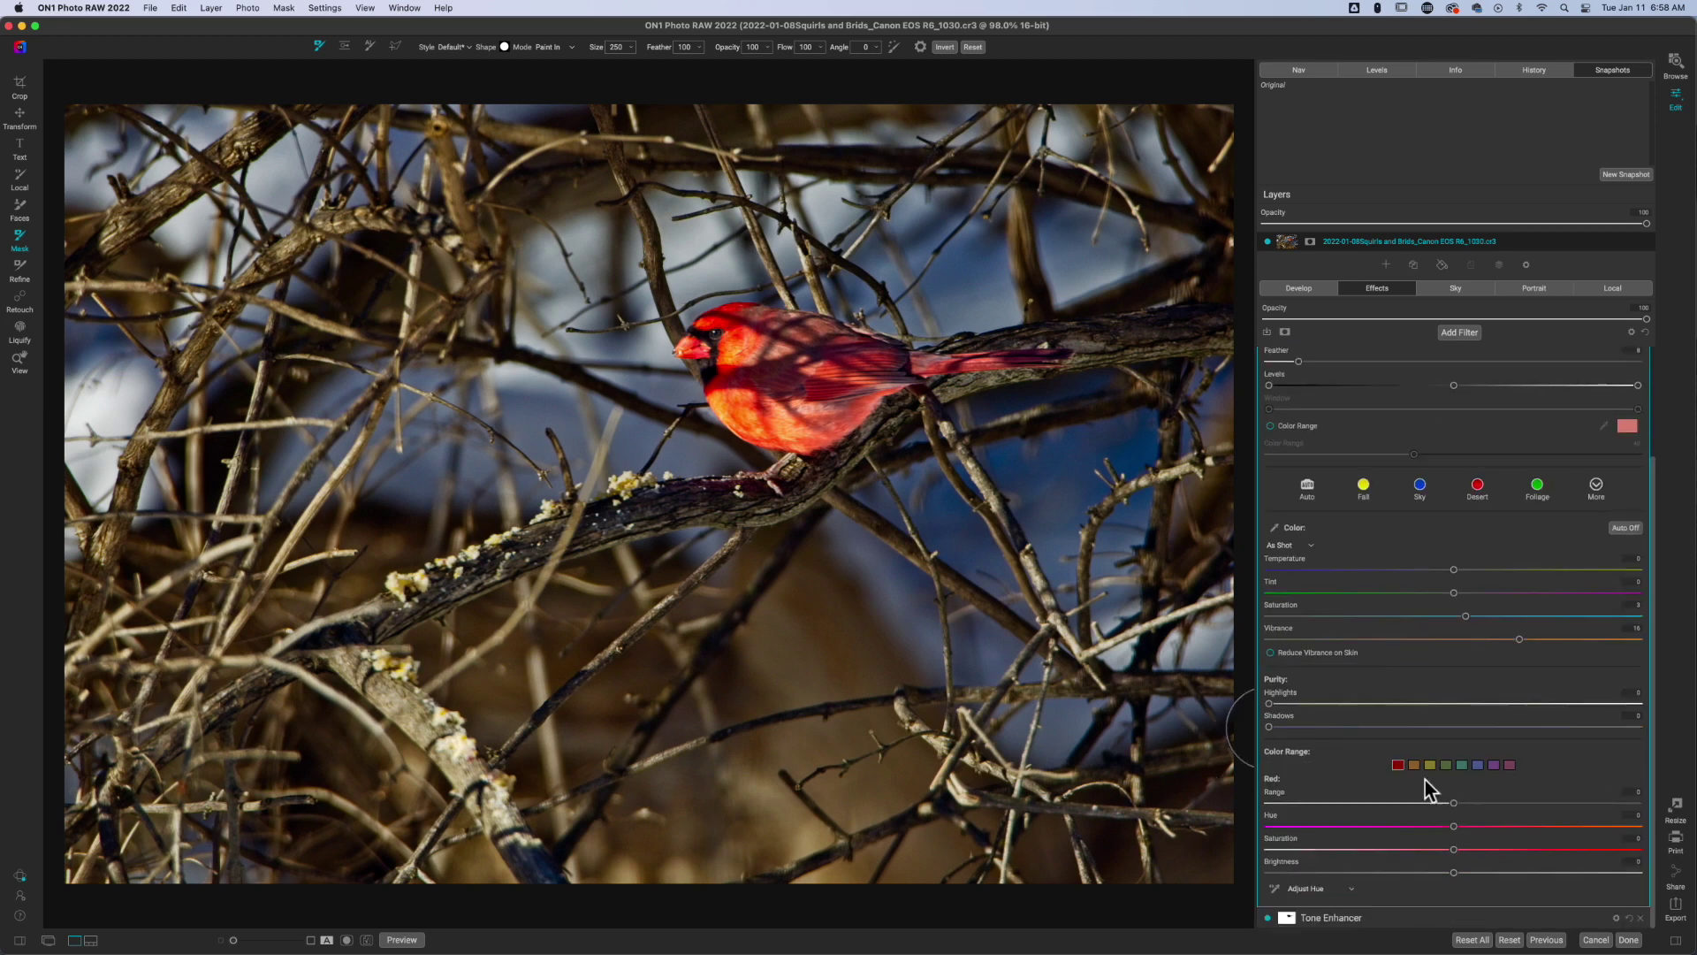
- Start tuning the reds: brightness -1, range 12, saturation 4
{"action": "left_click", "coordinate": [1454, 873]}
{"action": "left_click_drag", "start_coordinate": [1453, 878], "coordinate": [1429, 879]}
{"action": "left_click_drag", "start_coordinate": [1454, 803], "coordinate": [1520, 804]}
{"action": "mouse_move", "coordinate": [1454, 849]}
{"action": "left_mouse_down"}
{"action": "mouse_move", "coordinate": [1481, 849]}
{"action": "mouse_move", "coordinate": [1425, 831]}
{"action": "left_mouse_up"}
- Toggle the Color Enhancer off and on twice to compare the red changes
{"action": "scroll", "coordinate": [1288, 489], "scroll_direction": "up", "scroll_amount": 3}
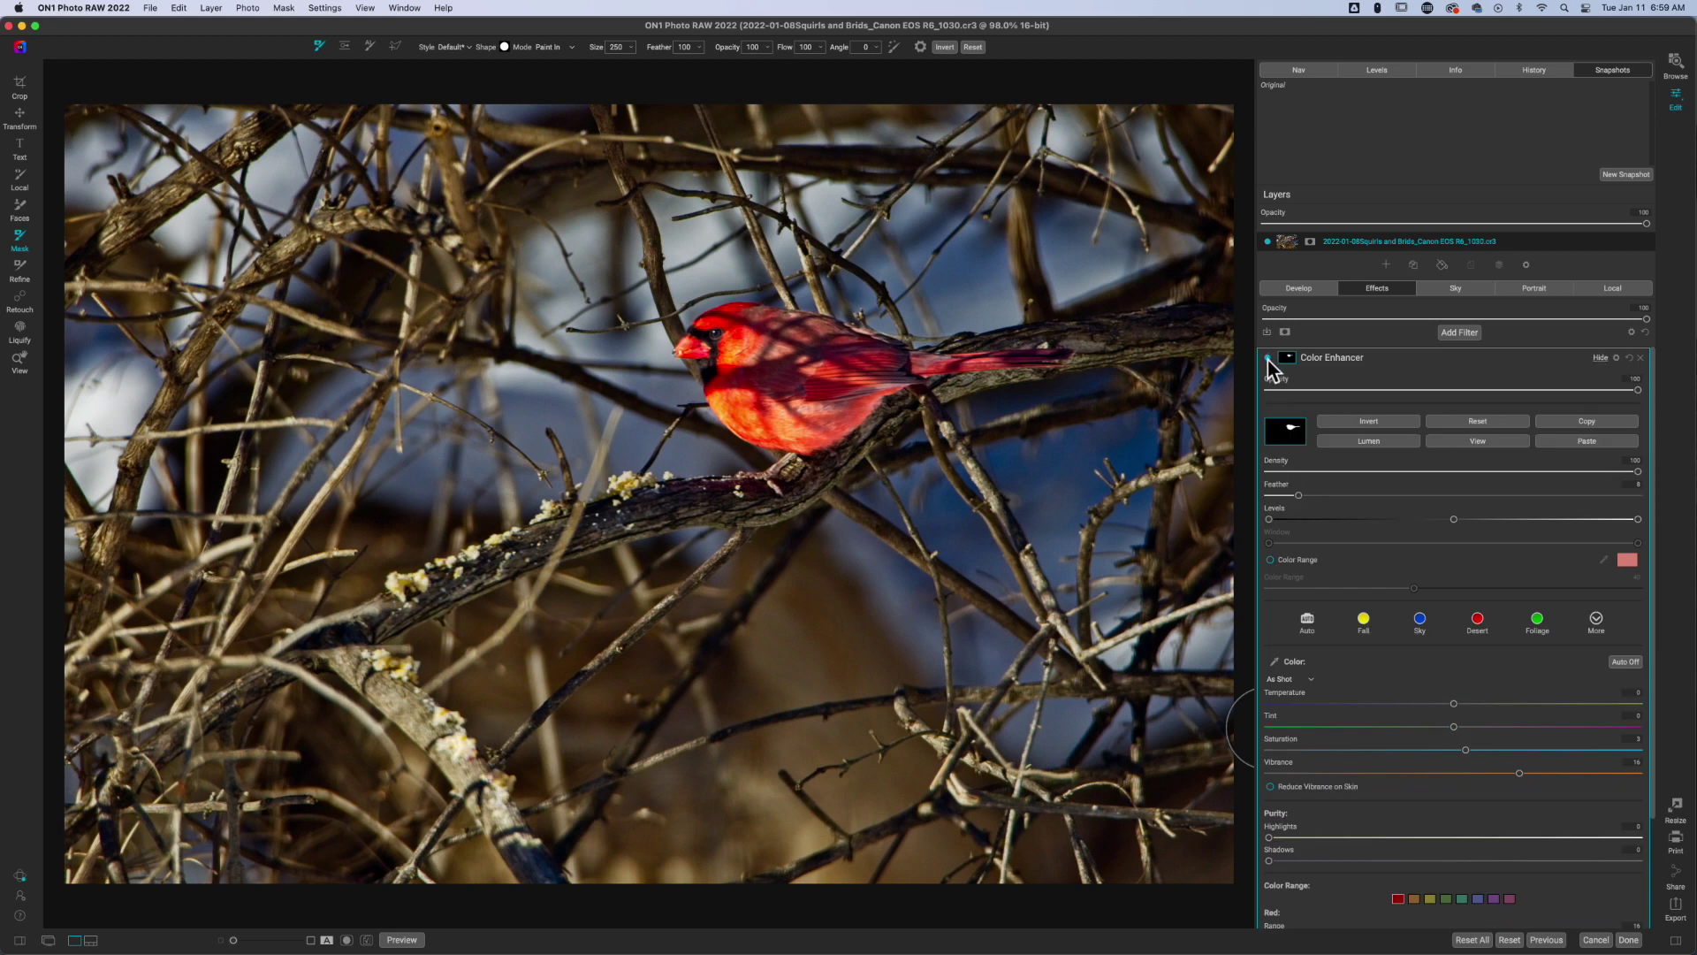
{"action": "left_click", "coordinate": [1268, 358]}
{"action": "left_click", "coordinate": [1268, 358]}
{"action": "left_click", "coordinate": [1269, 358]}
{"action": "left_click", "coordinate": [1269, 358]}
- Widen the red range to 40 and darken red brightness to -11
{"action": "scroll", "coordinate": [1409, 835], "scroll_direction": "down", "scroll_amount": 3}
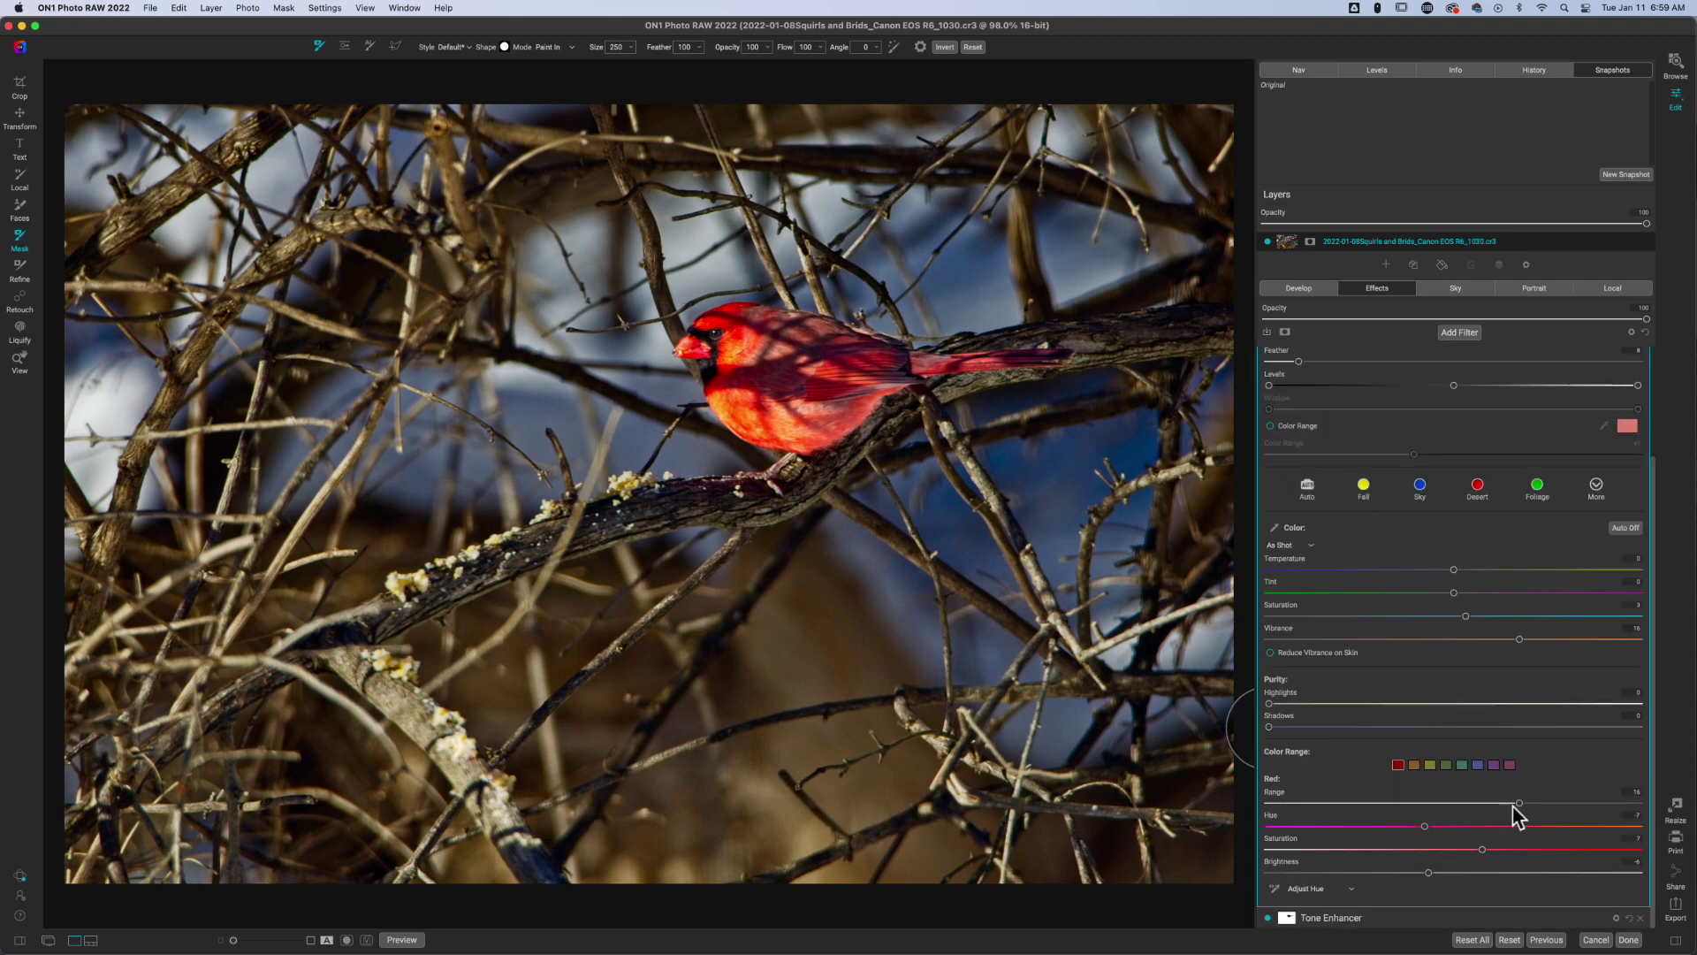
{"action": "left_click_drag", "start_coordinate": [1517, 803], "coordinate": [1599, 807]}
{"action": "left_click_drag", "start_coordinate": [1429, 872], "coordinate": [1351, 877]}
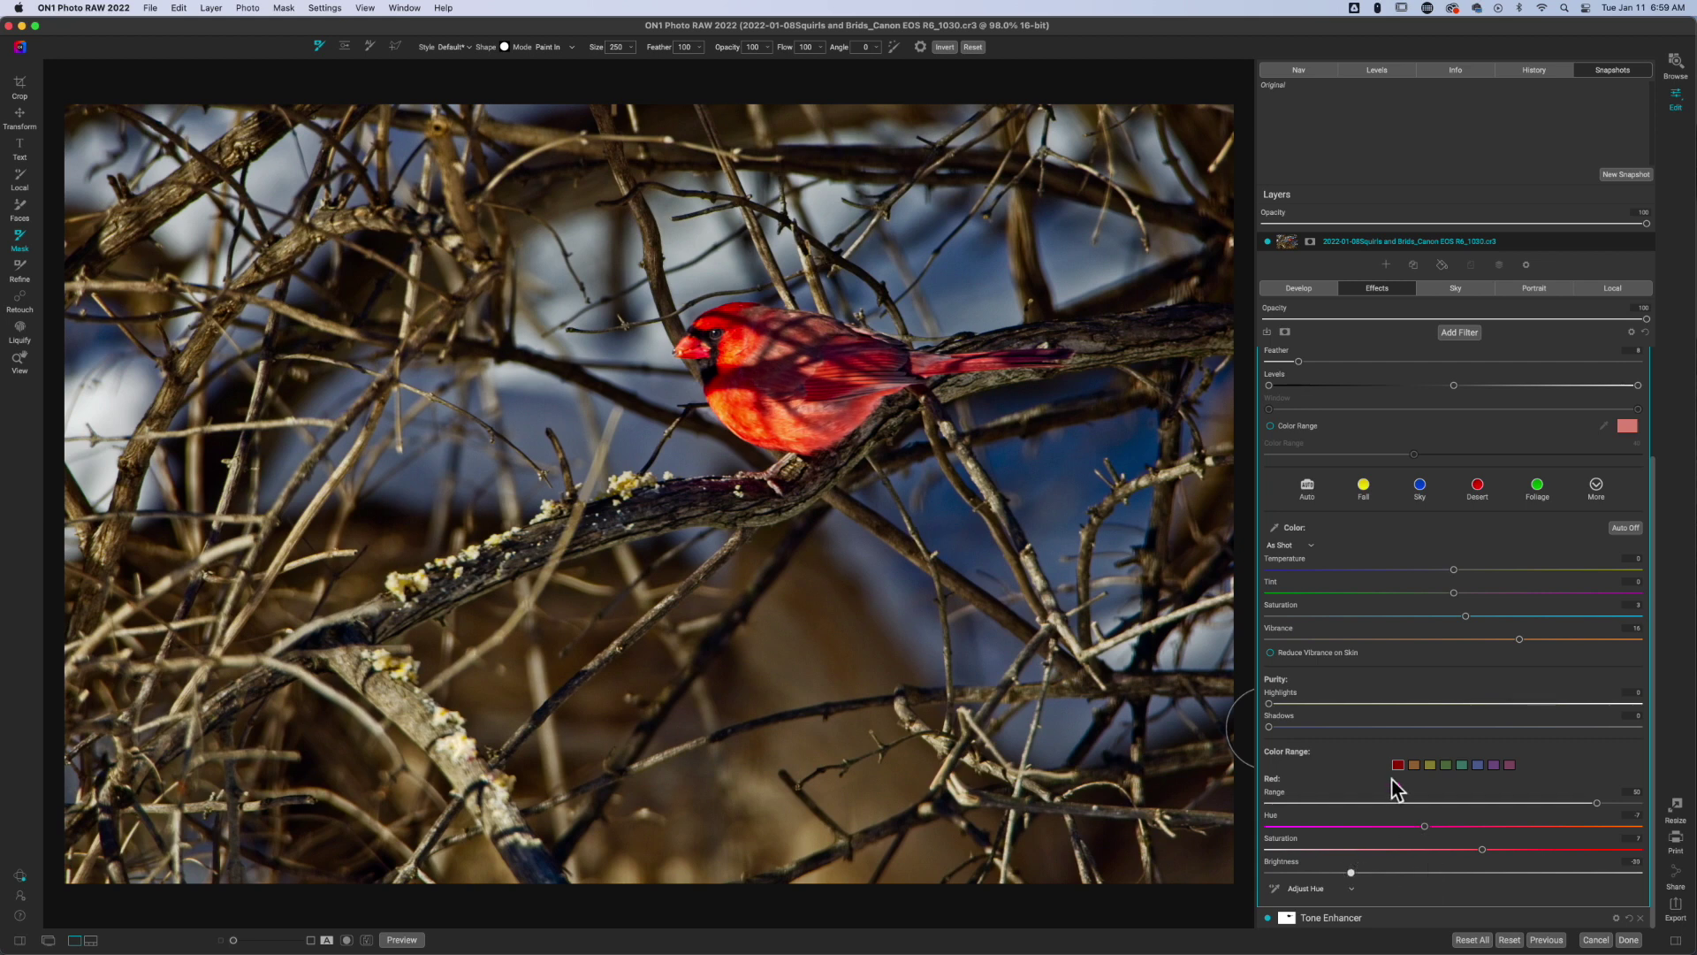
- Shift the orange hue to -7, then toggle the Color Enhancer to compare before and after
{"action": "left_click", "coordinate": [1414, 766]}
{"action": "left_click_drag", "start_coordinate": [1452, 827], "coordinate": [1428, 873]}
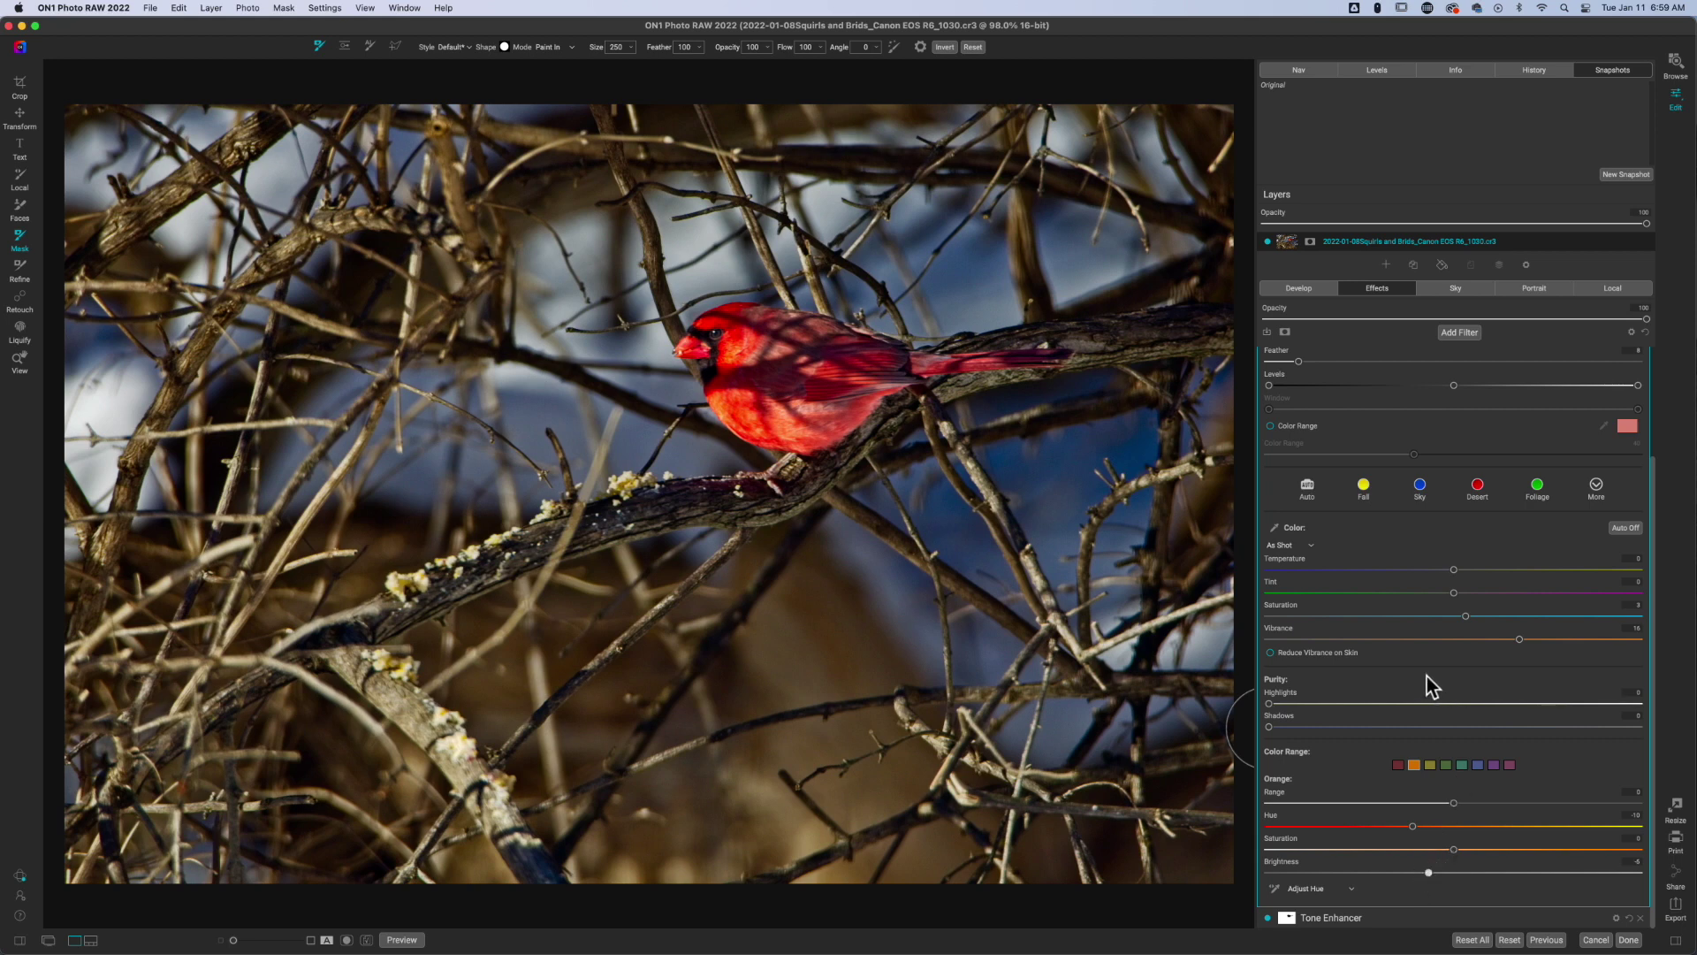
{"action": "scroll", "coordinate": [1427, 677], "scroll_direction": "up", "scroll_amount": 3}
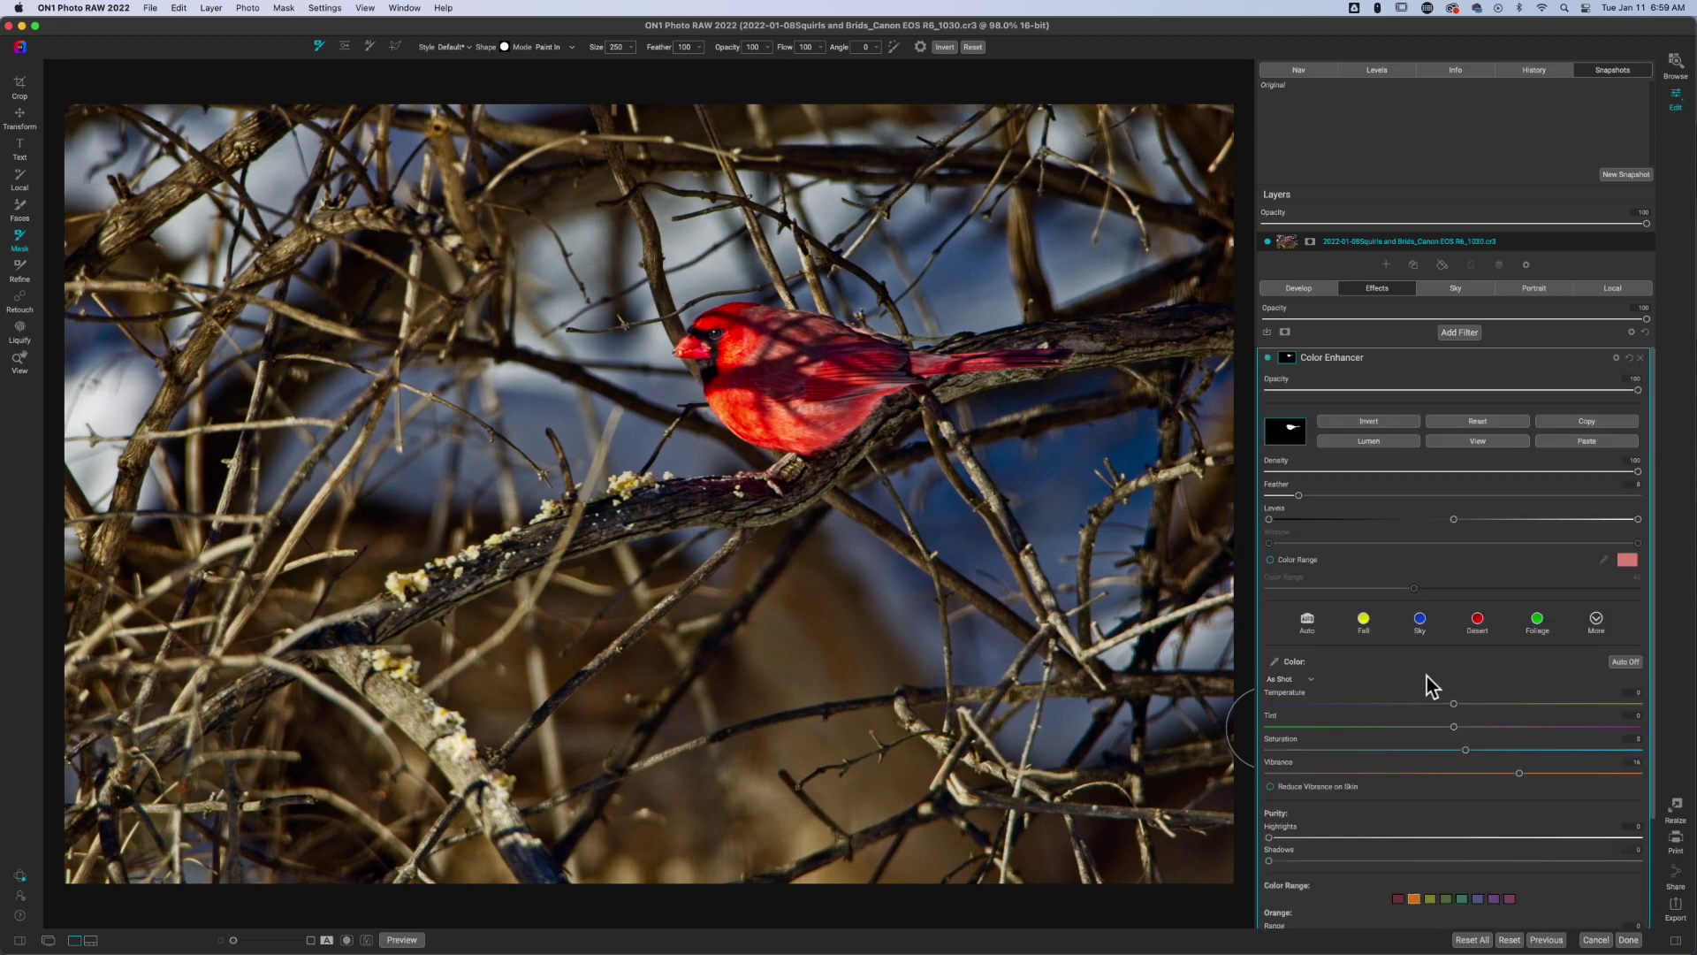
{"action": "left_click", "coordinate": [1269, 357]}
{"action": "left_click", "coordinate": [1269, 357]}
- Add a Black & White filter with the bird mask pasted so the cardinal keeps its colour
{"action": "left_click", "coordinate": [1395, 364]}
{"action": "left_click", "coordinate": [1460, 334]}
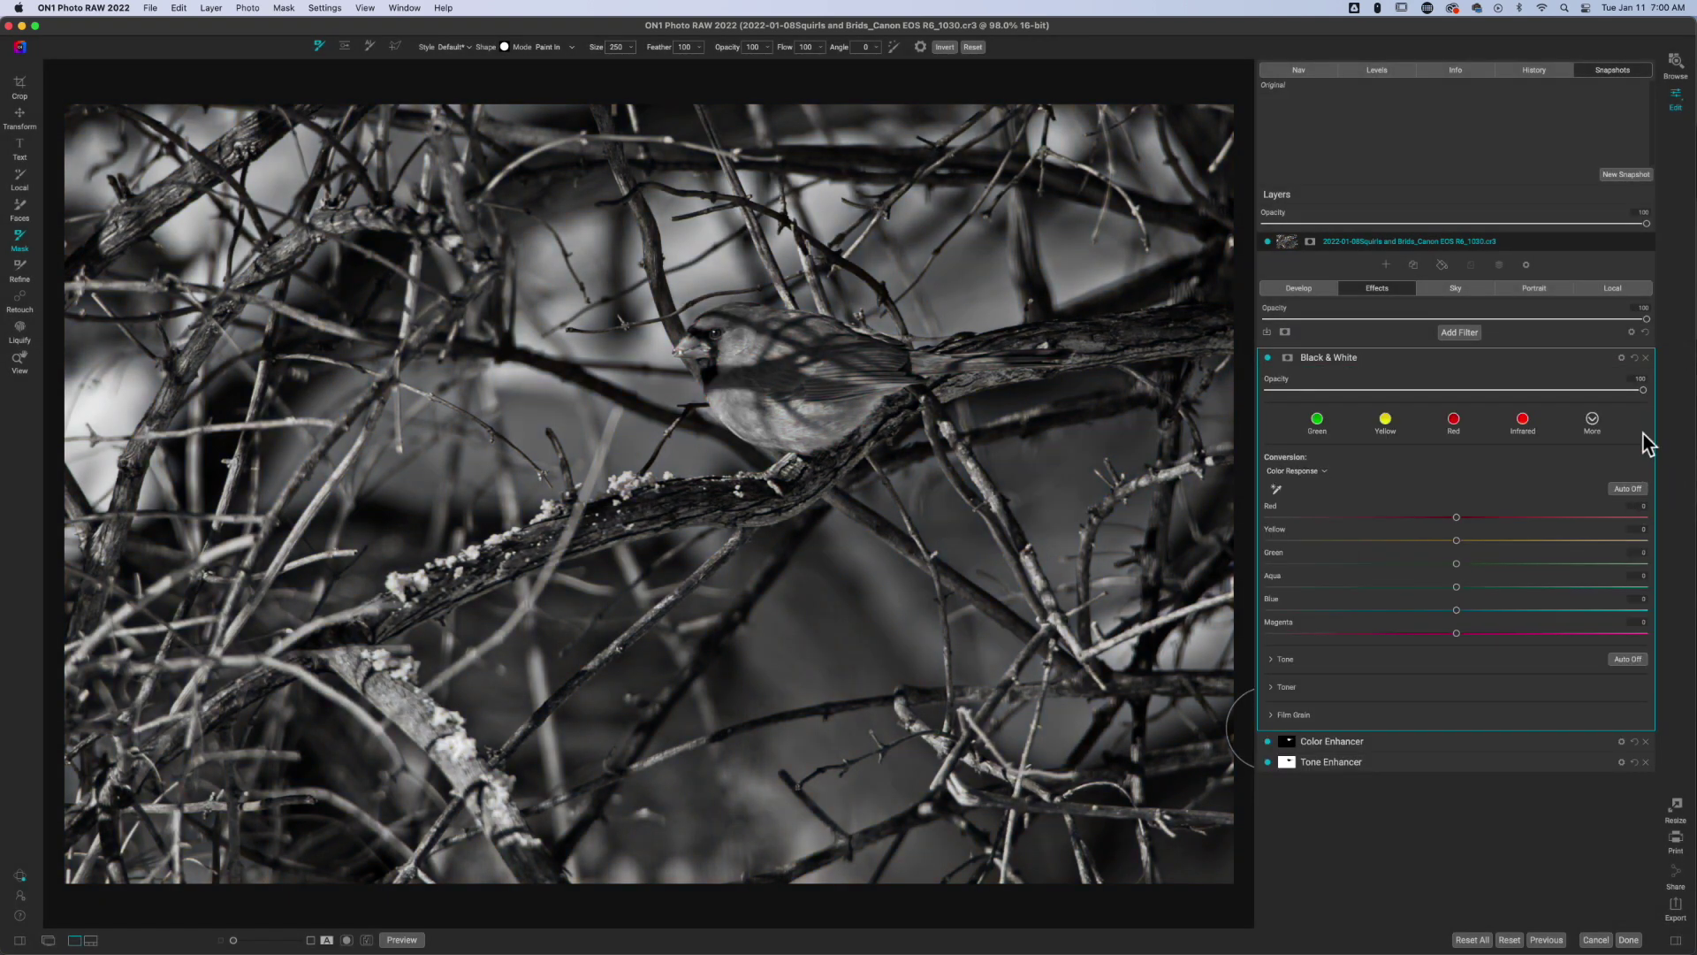
{"action": "left_click", "coordinate": [1287, 358]}
{"action": "left_click", "coordinate": [1587, 441]}
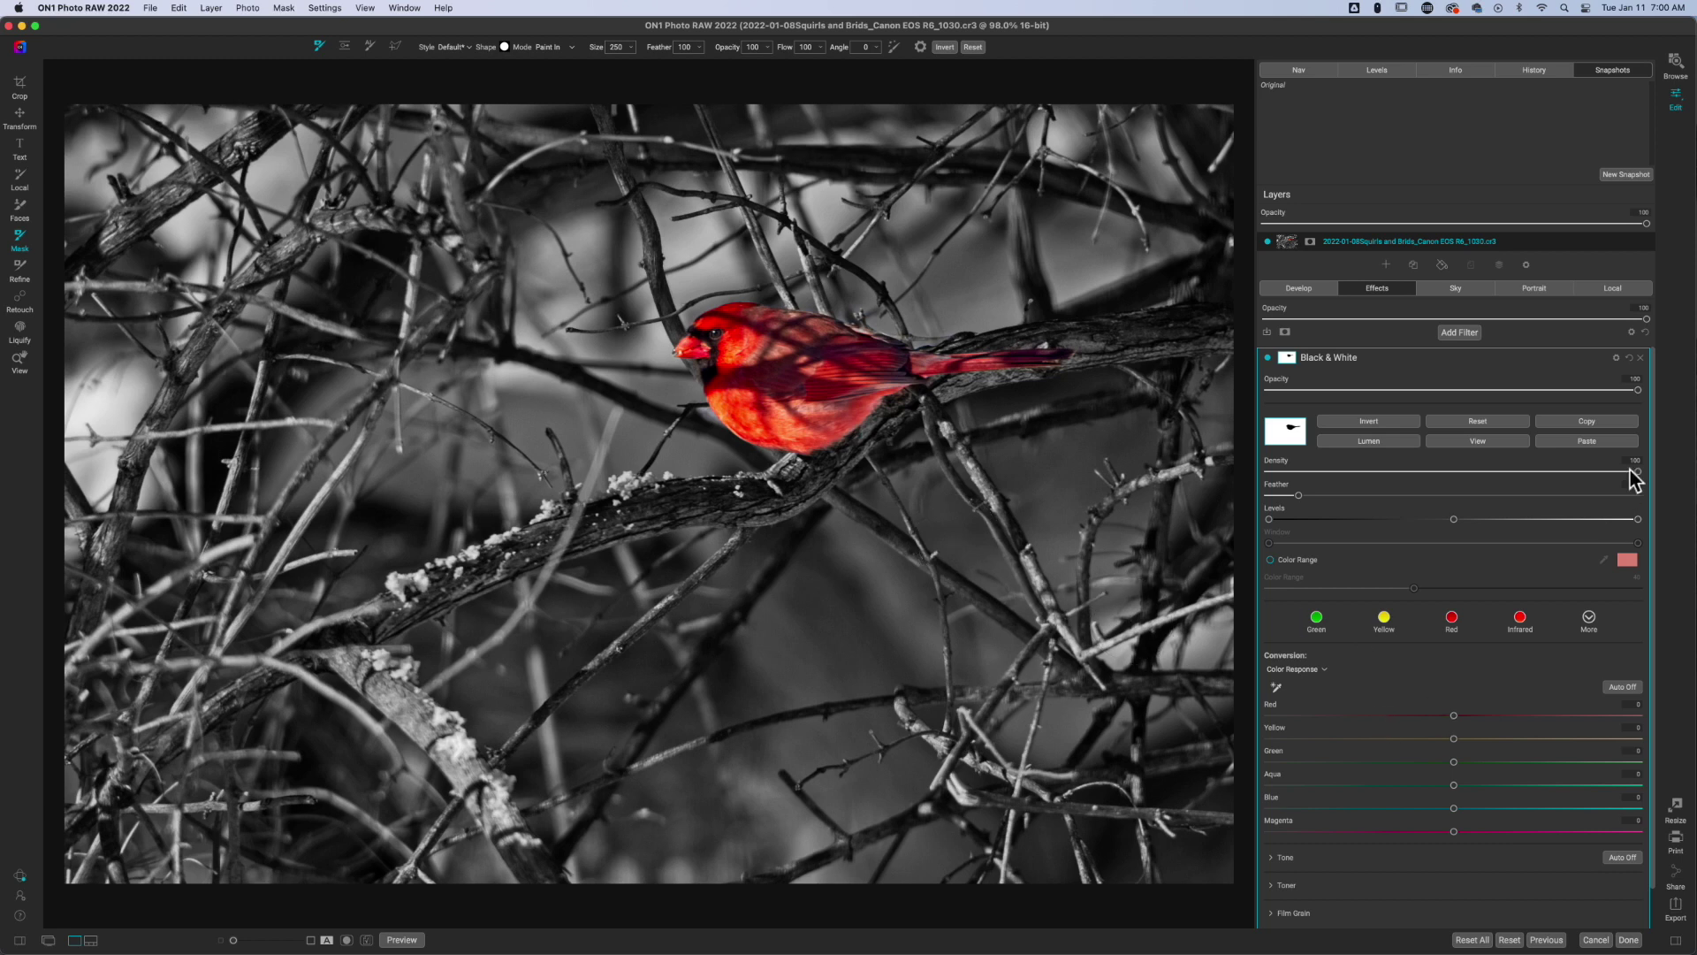
- Reduce the Black & White strength to 81 and toggle the filter to compare
{"action": "left_click", "coordinate": [1637, 391]}
{"action": "left_click_drag", "start_coordinate": [1638, 391], "coordinate": [1445, 398]}
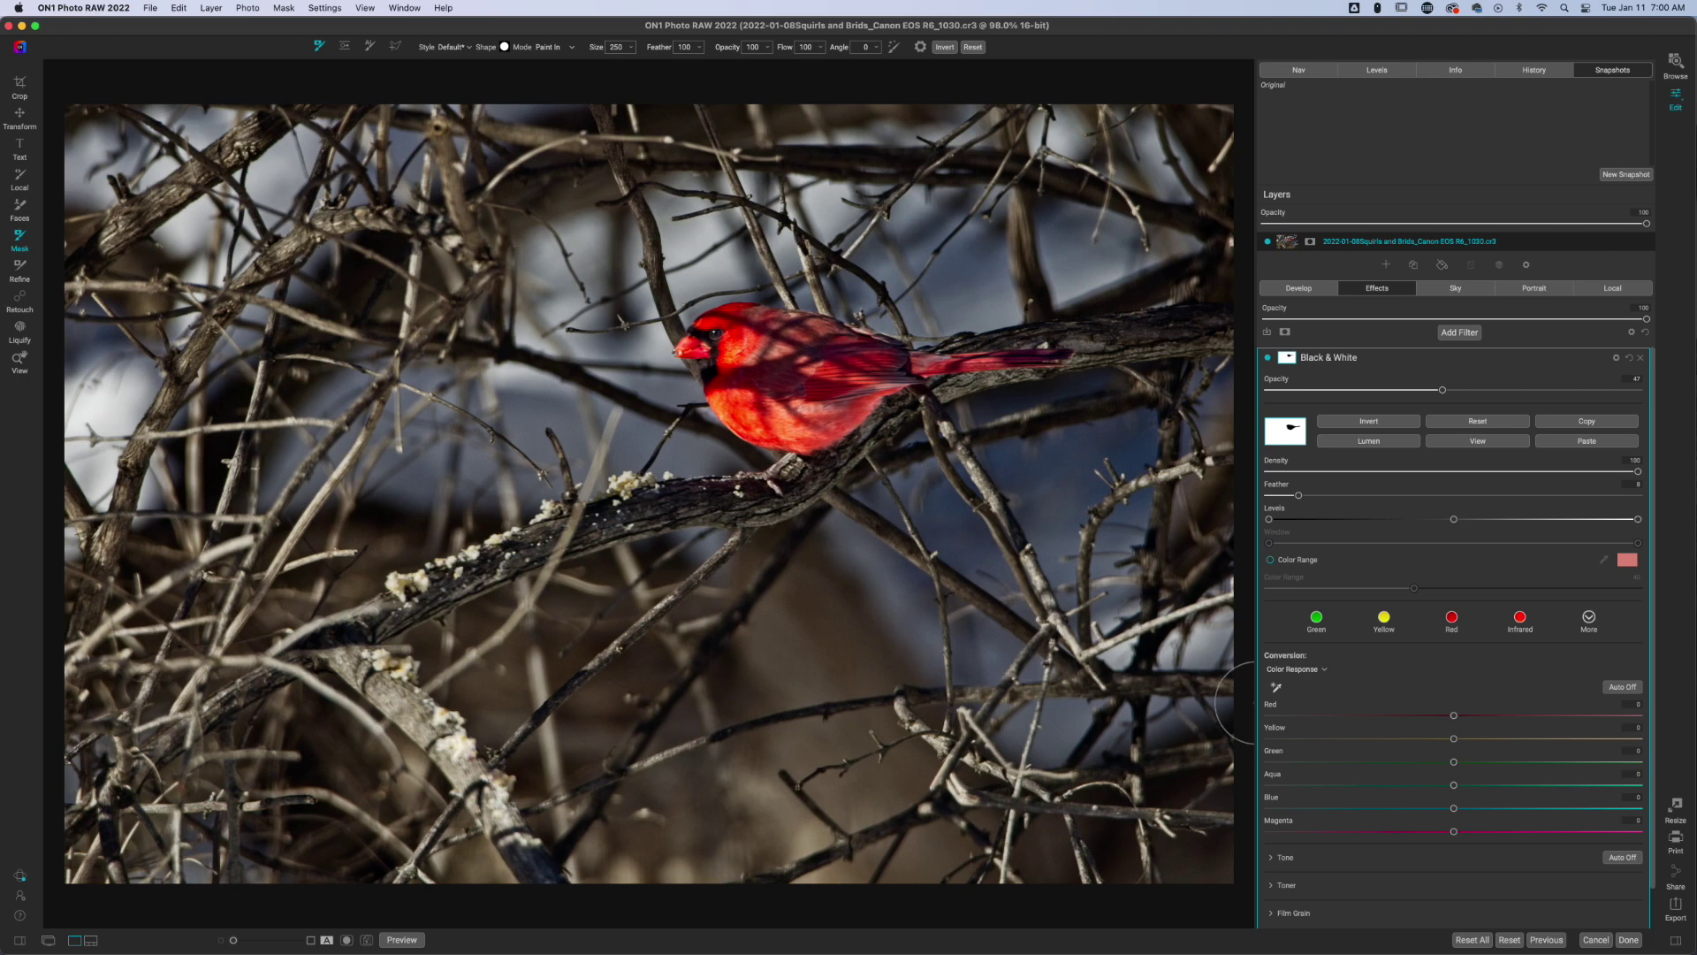
{"action": "left_click", "coordinate": [1267, 357]}
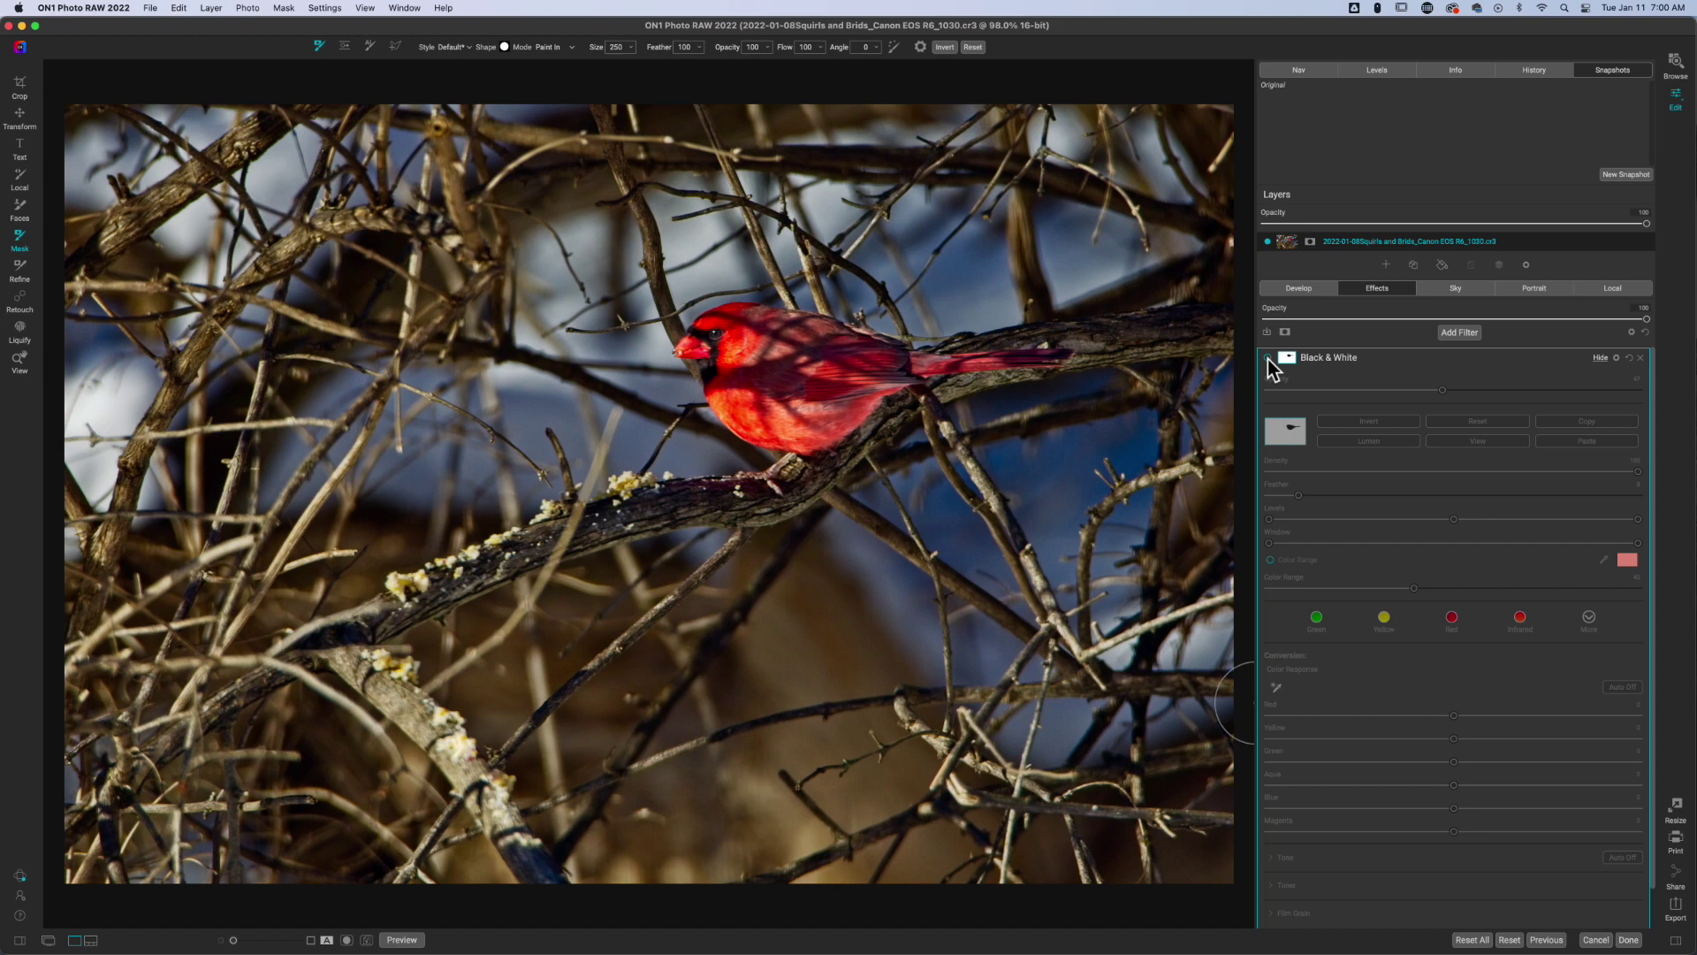
{"action": "left_click", "coordinate": [1267, 357]}
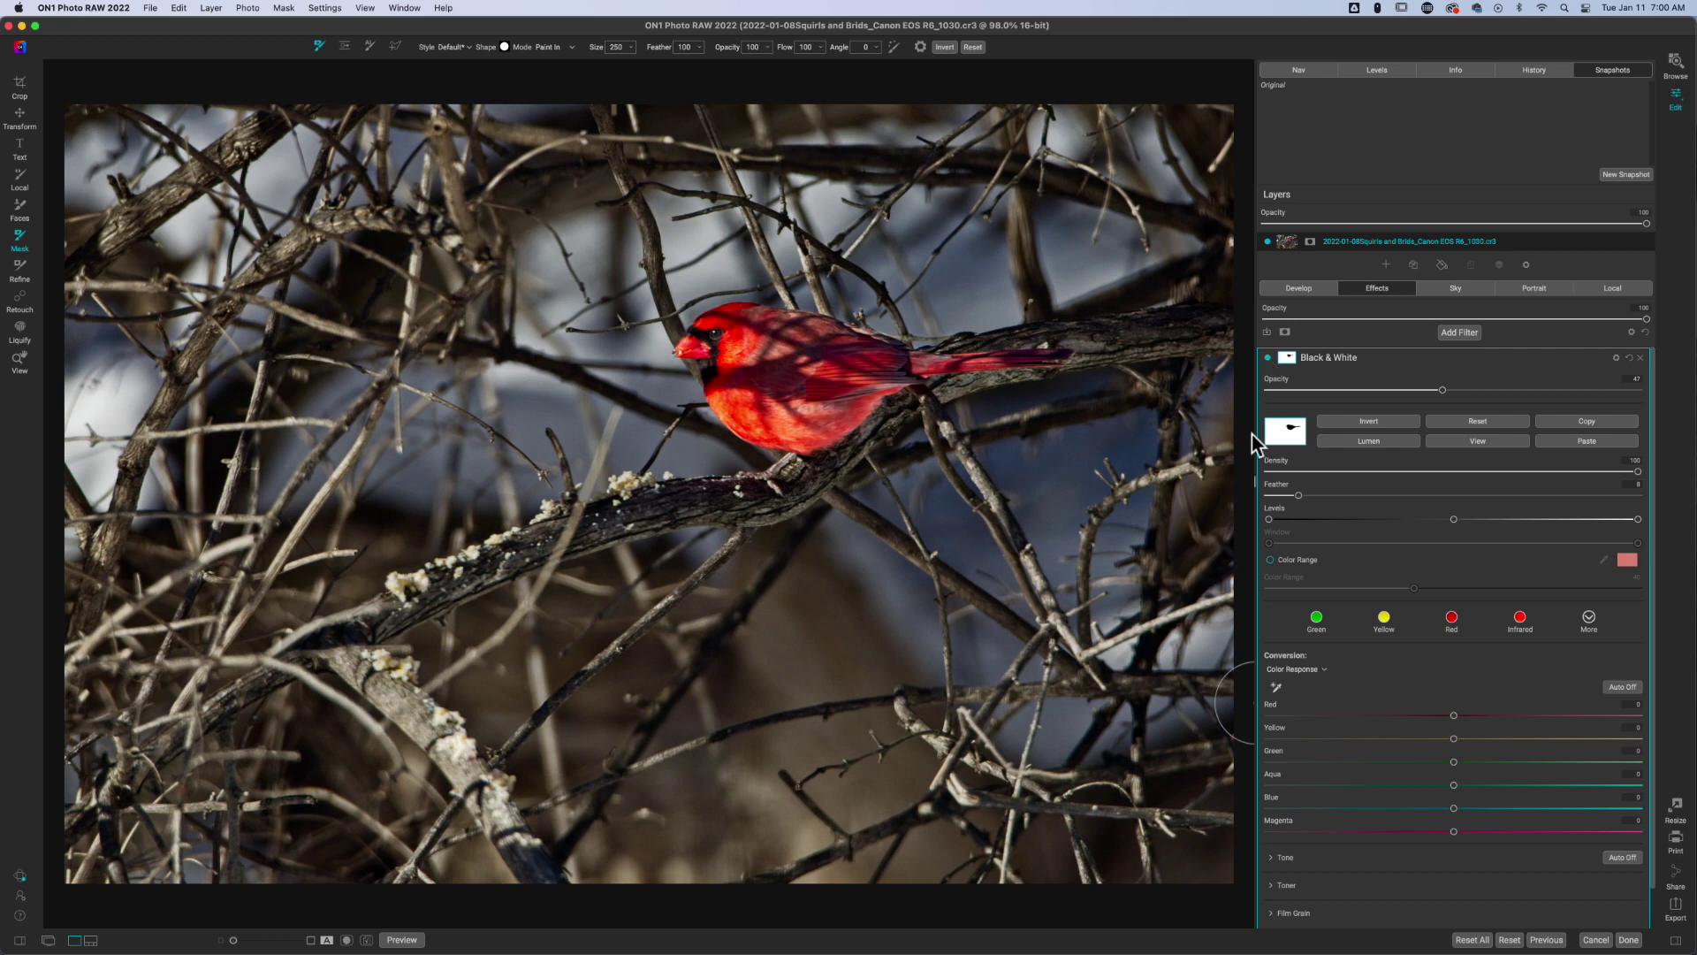
- Start a local adjustment using the Masking Bug with the Vignette preset
{"action": "left_click", "coordinate": [1547, 357]}
{"action": "left_click", "coordinate": [1605, 290]}
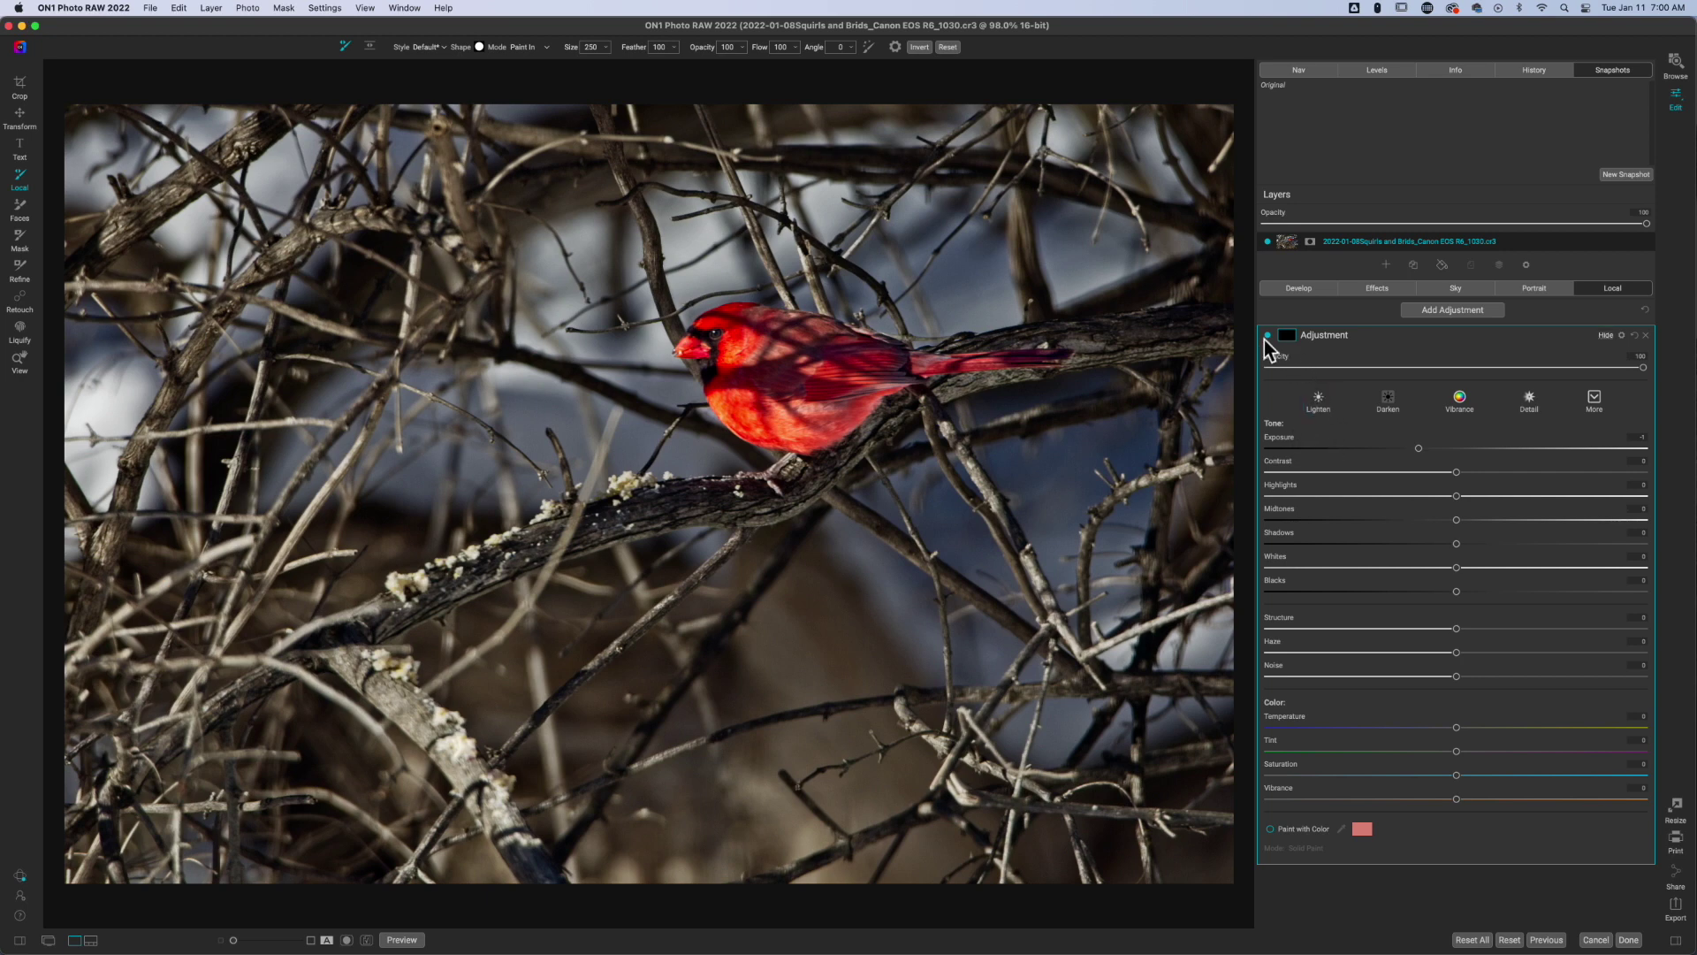
{"action": "key", "text": "g"}
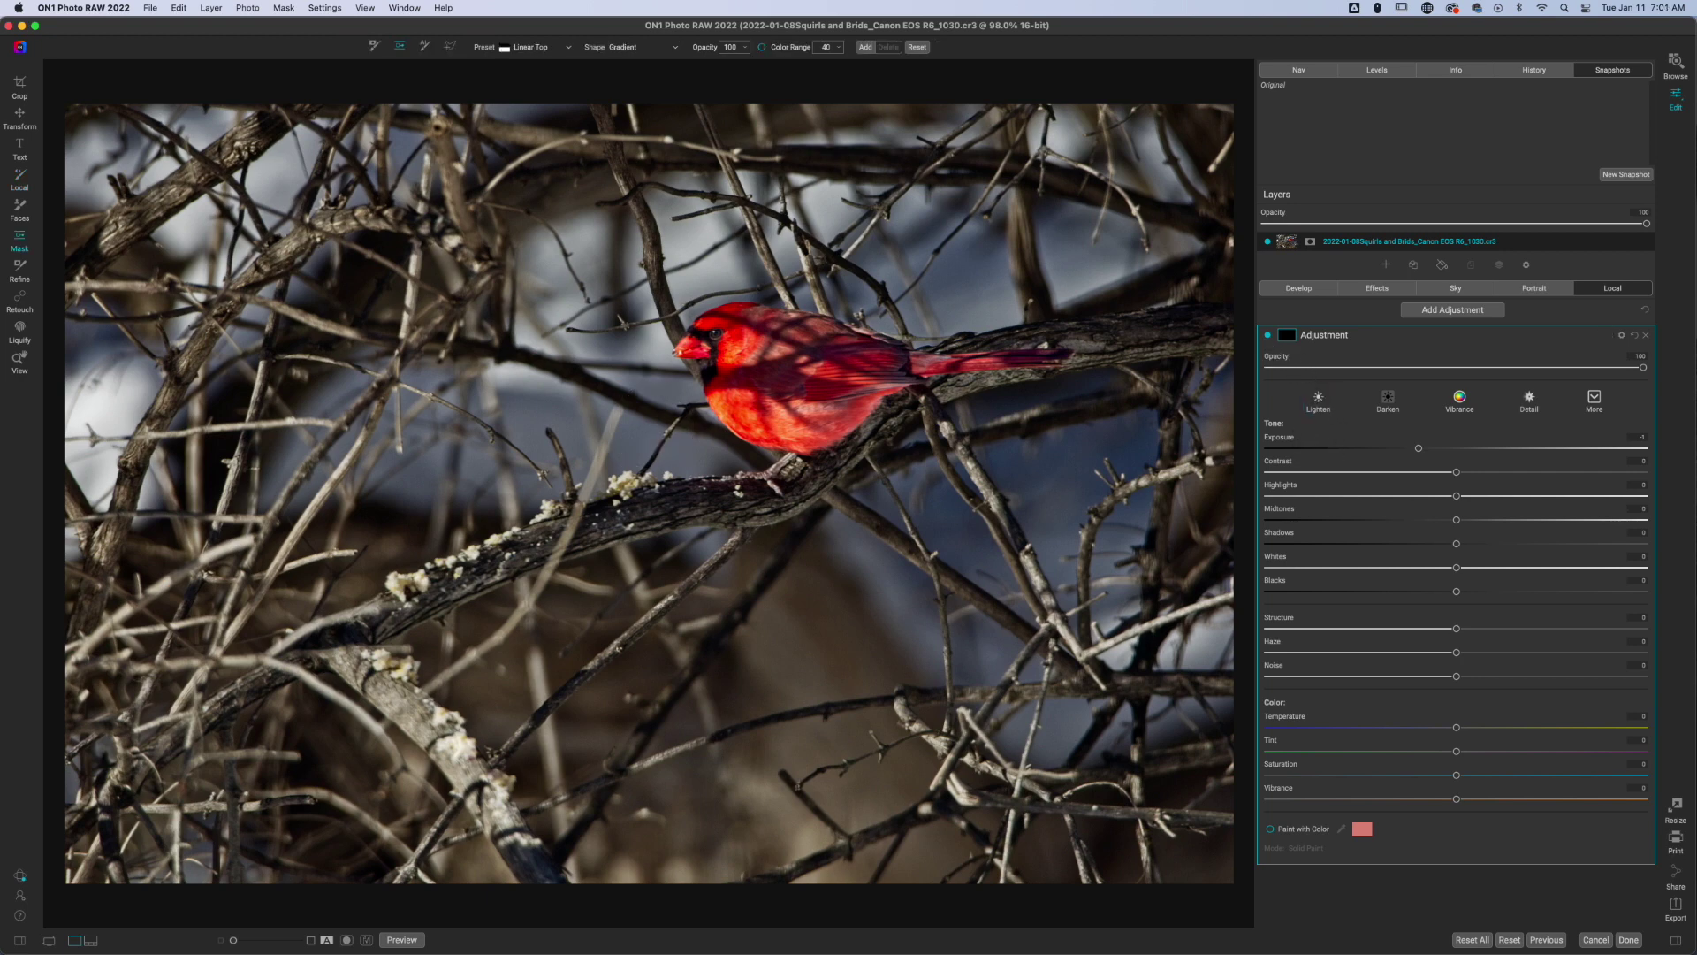
{"action": "left_click", "coordinate": [529, 46]}
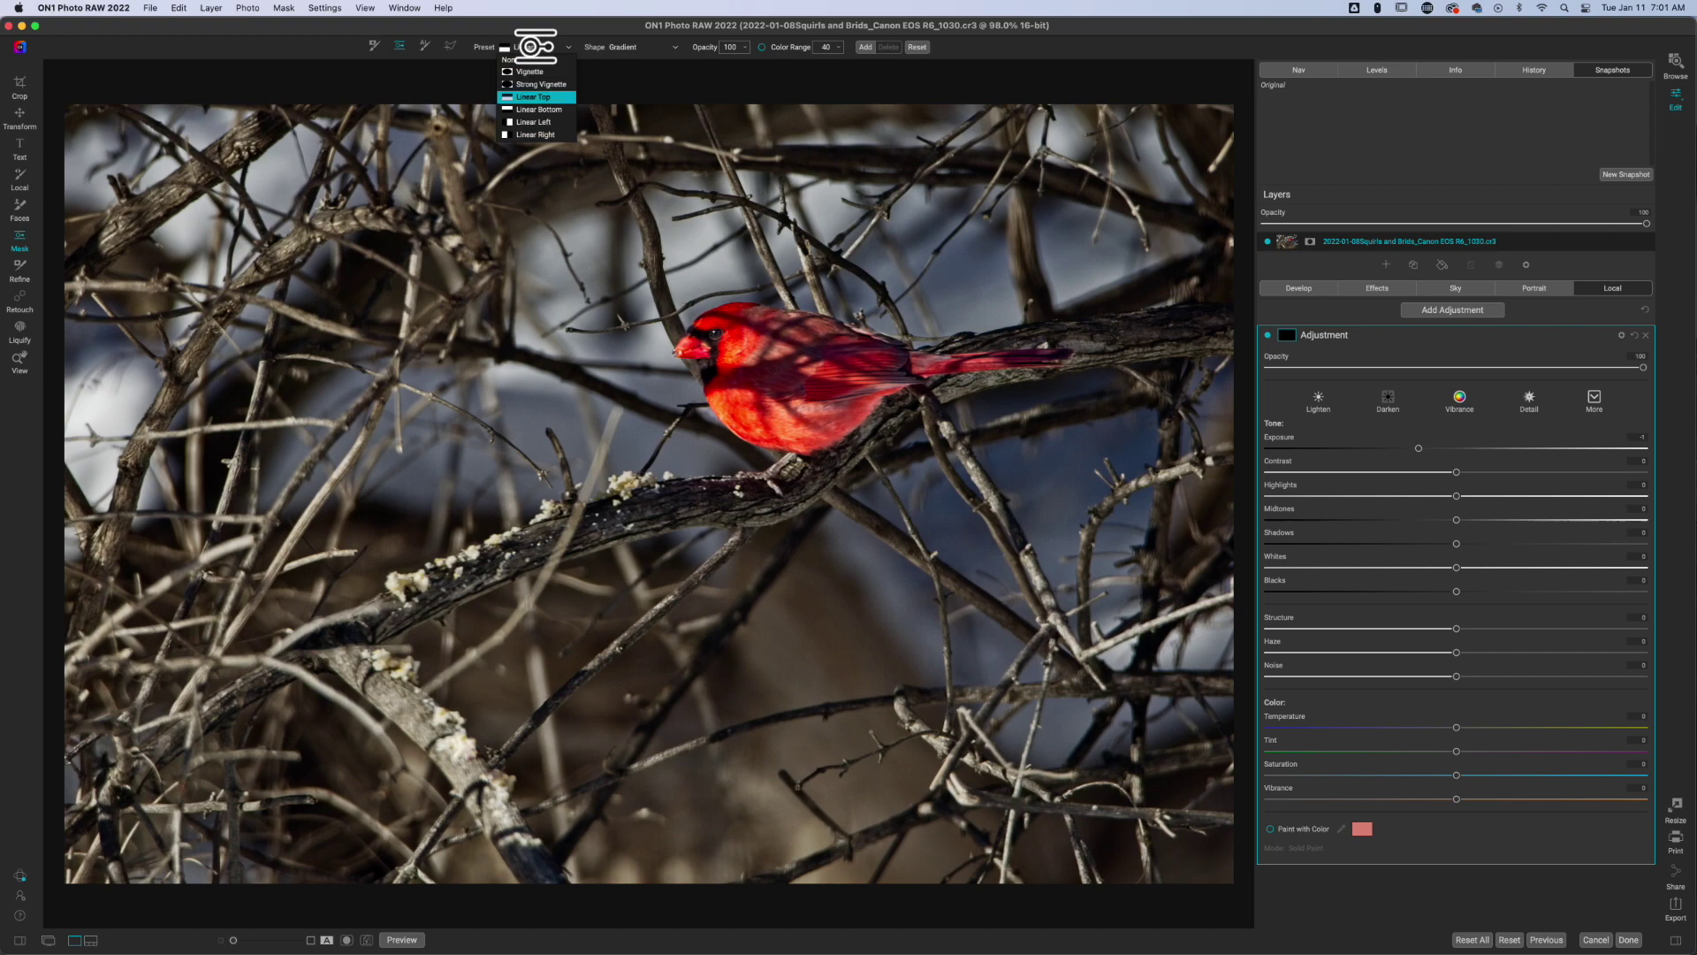
{"action": "left_click", "coordinate": [528, 71]}
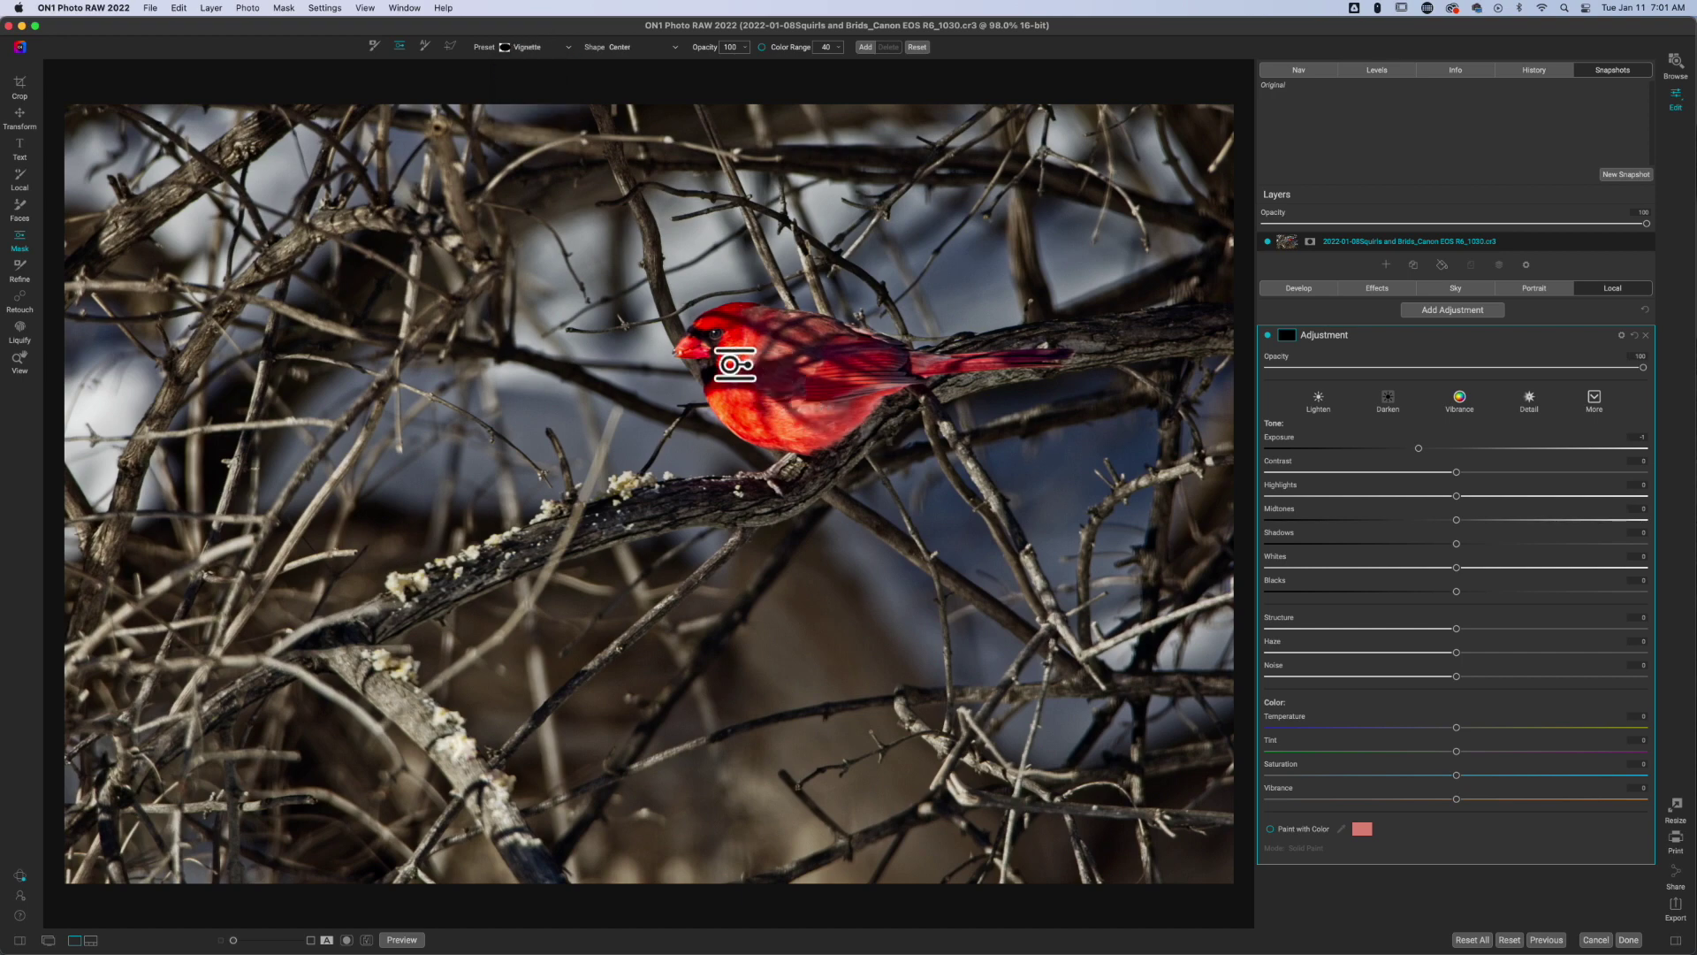
- Fit the vignette ellipses around the cardinal, widen the feather, and lower Structure to -45
{"action": "left_click_drag", "start_coordinate": [719, 336], "coordinate": [880, 614]}
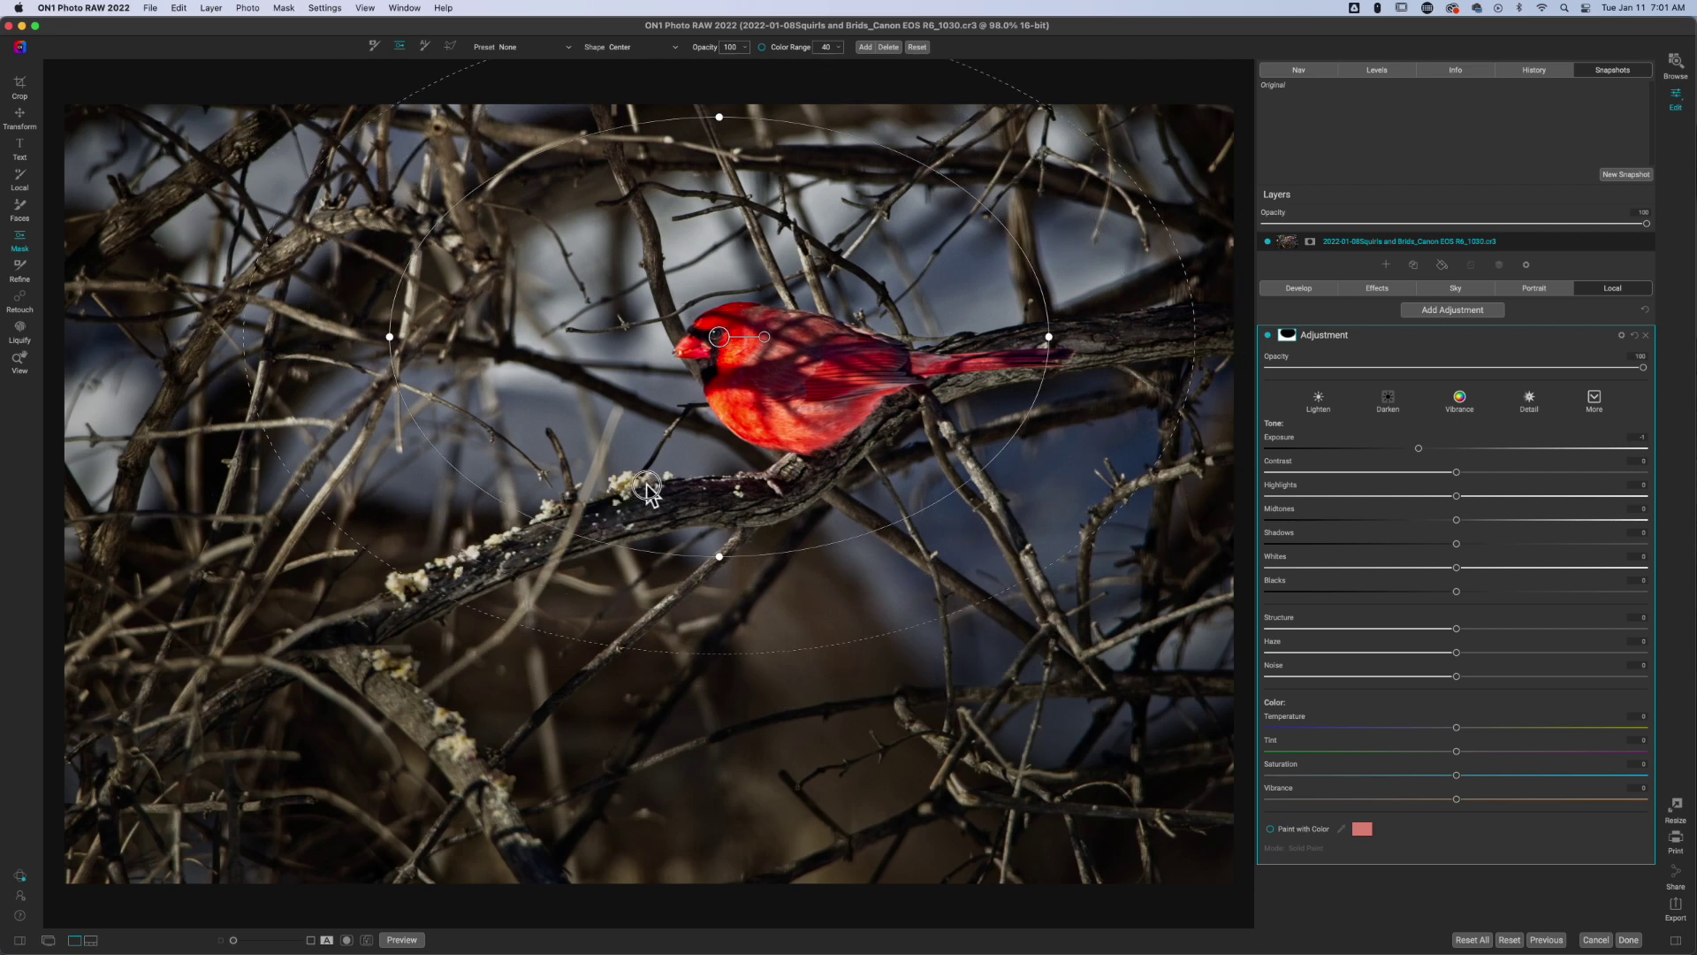
{"action": "left_click_drag", "start_coordinate": [649, 490], "coordinate": [854, 384]}
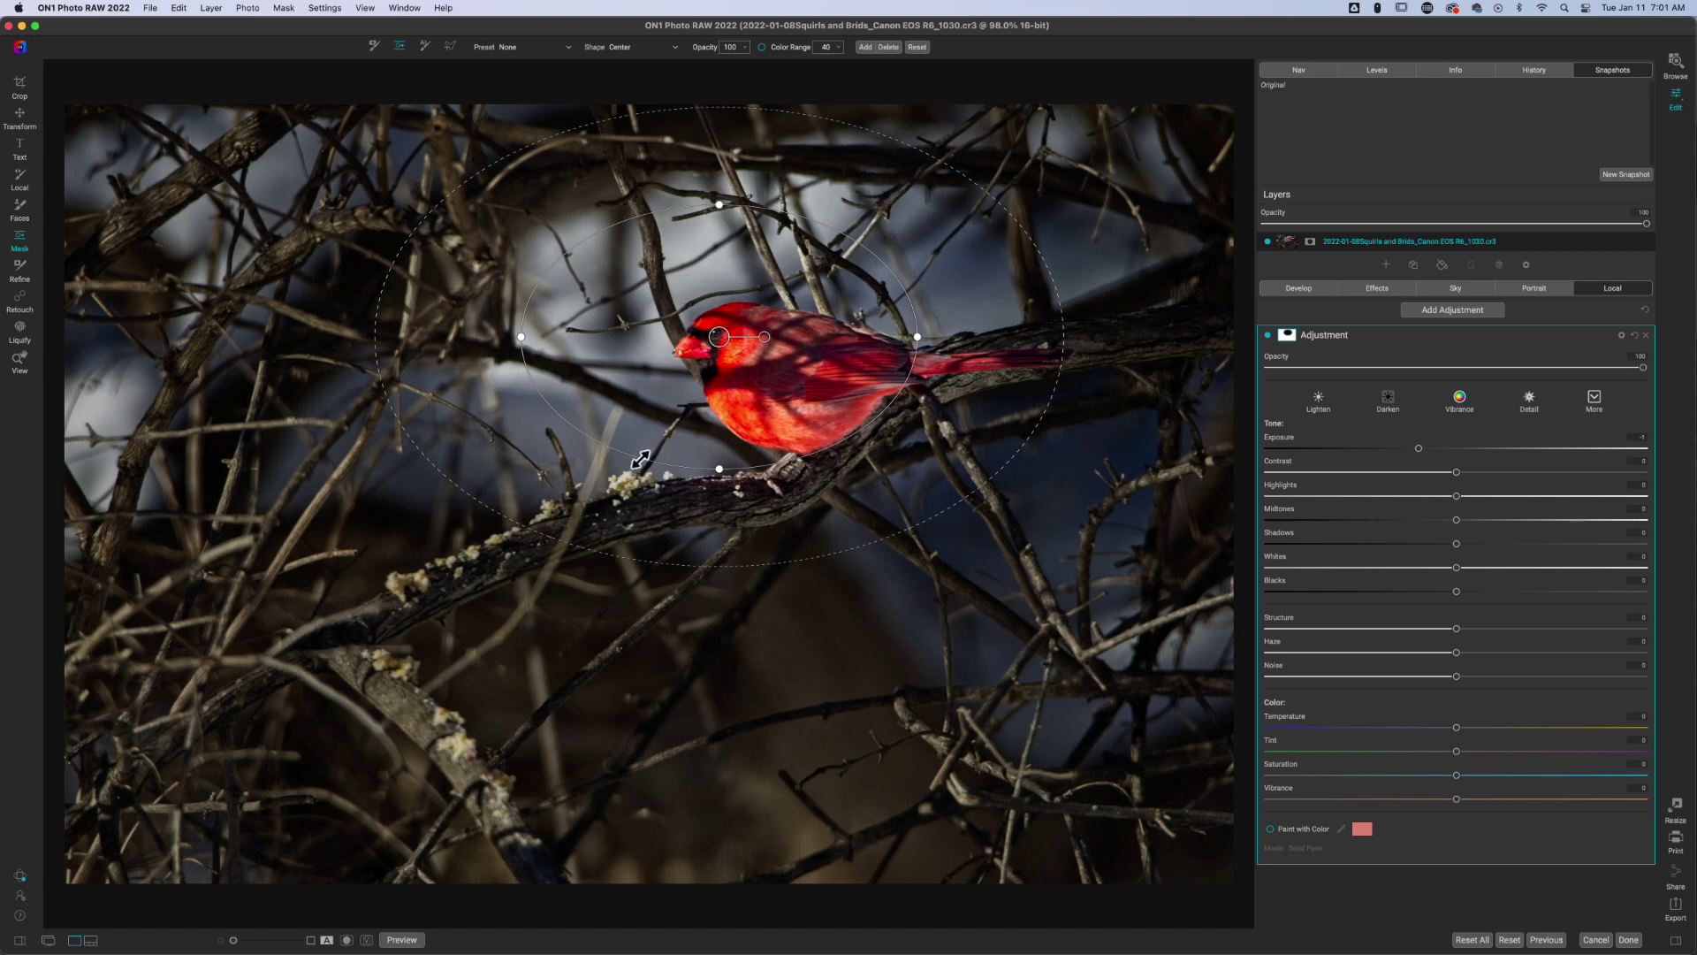
{"action": "left_click_drag", "start_coordinate": [641, 459], "coordinate": [770, 375]}
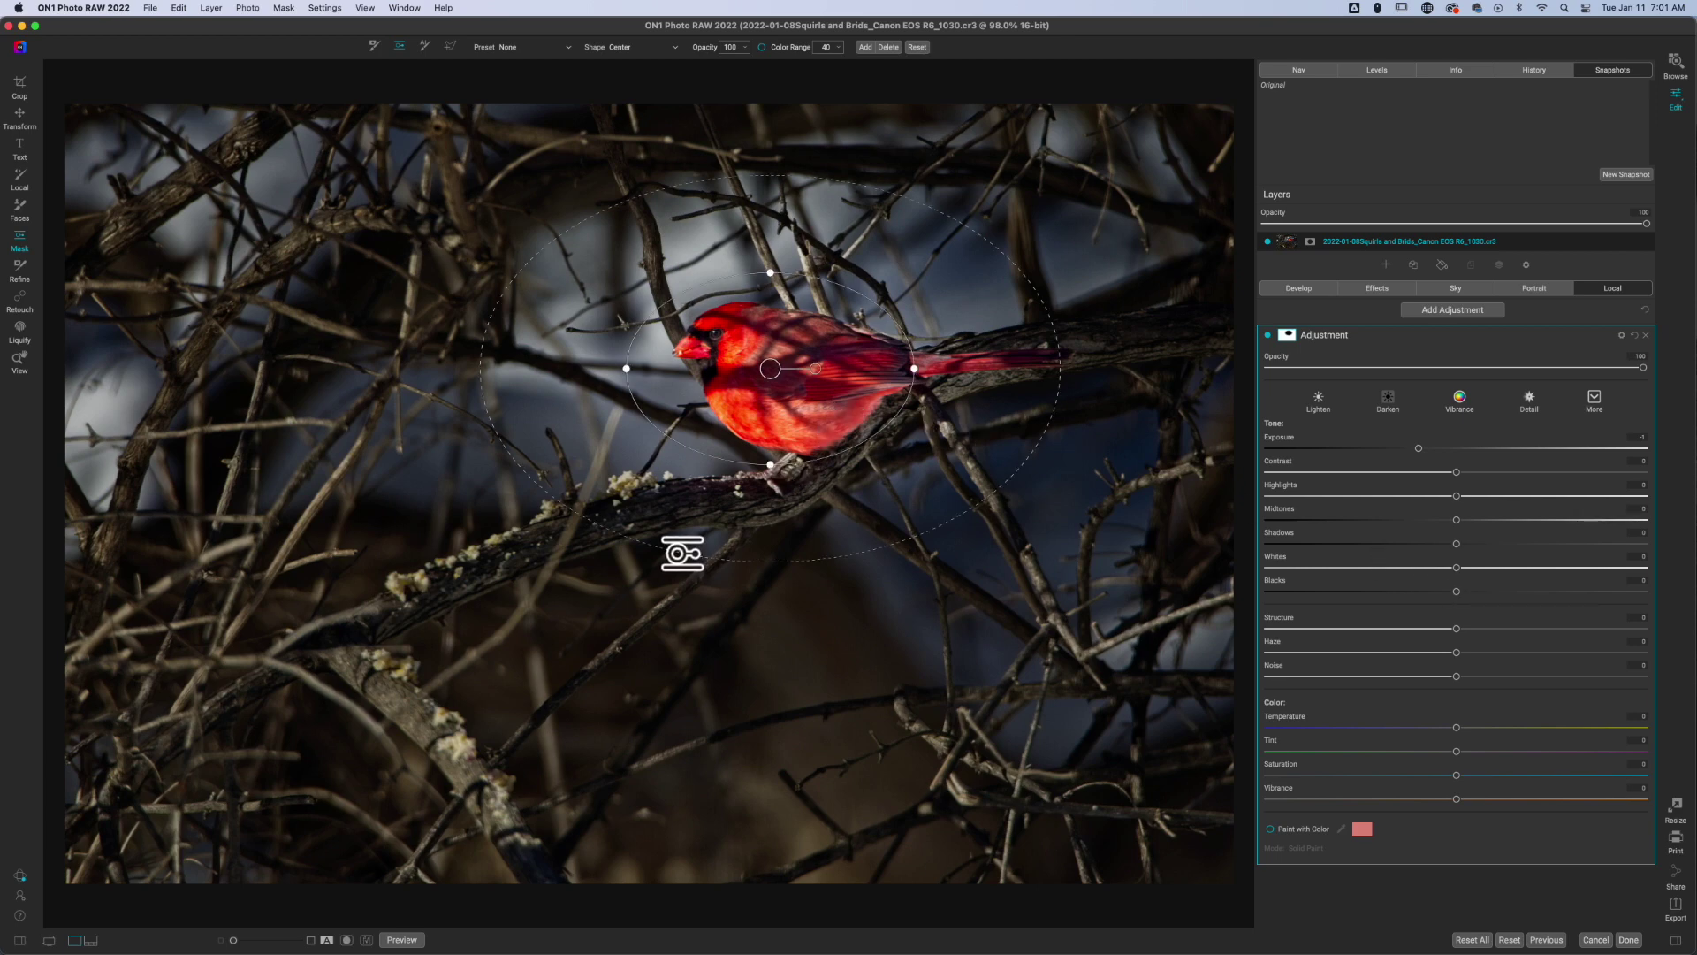
{"action": "left_click_drag", "start_coordinate": [678, 554], "coordinate": [436, 693]}
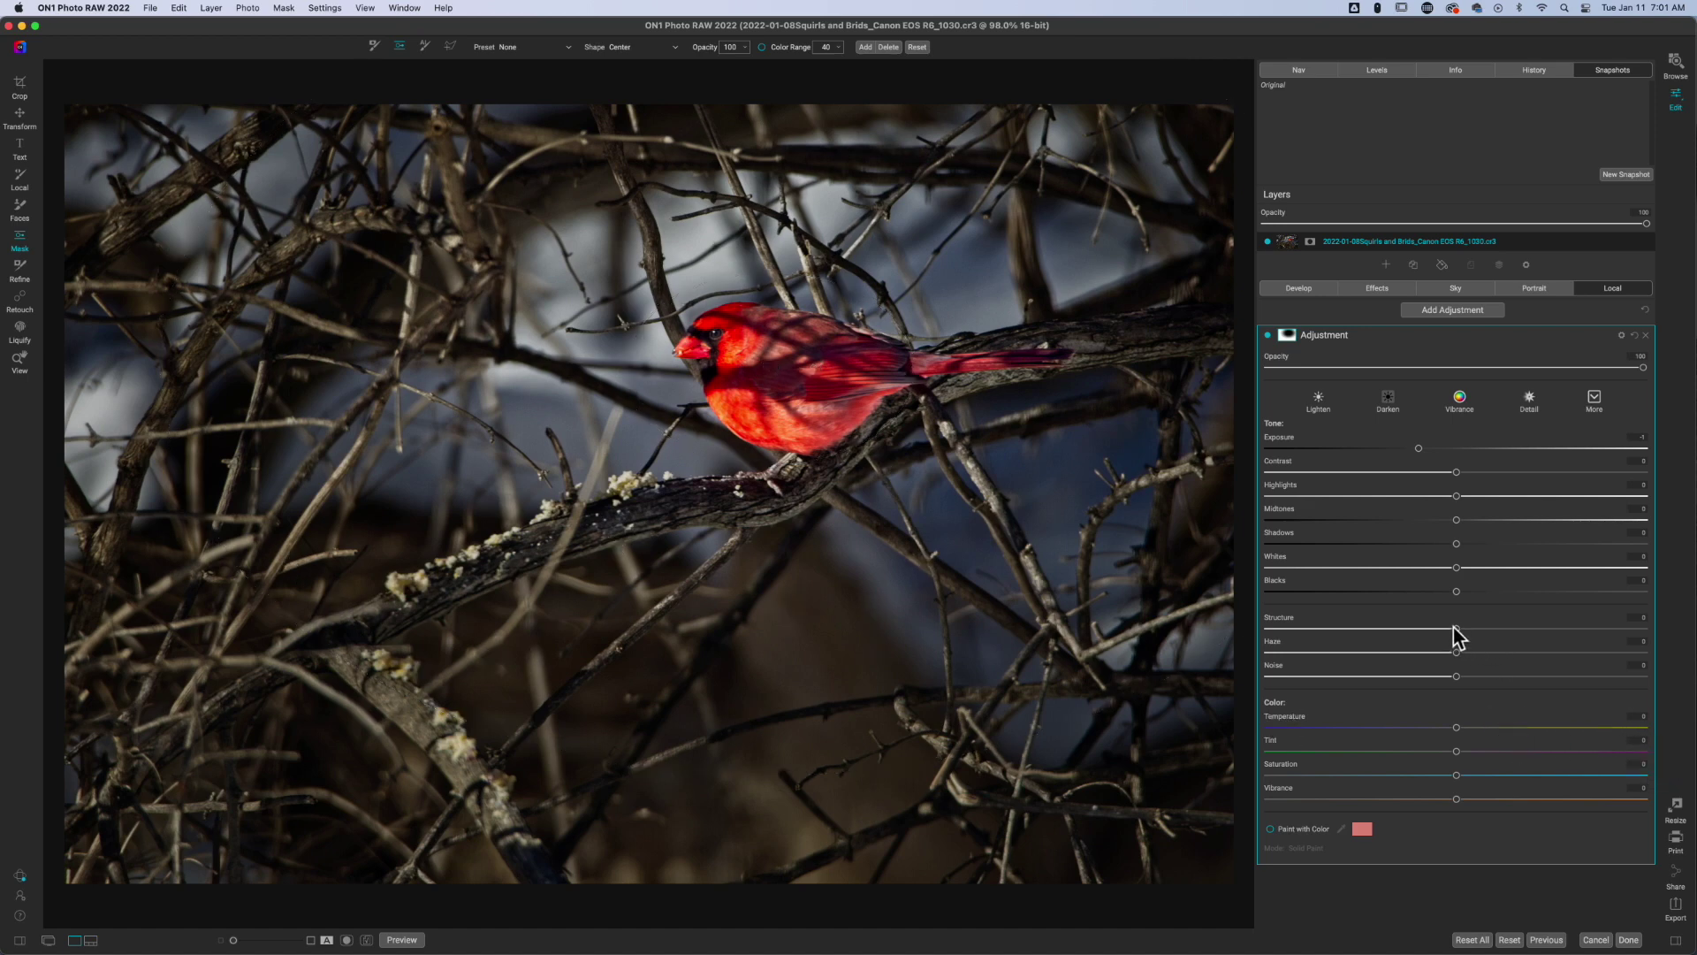
{"action": "left_click_drag", "start_coordinate": [1455, 628], "coordinate": [1282, 629]}
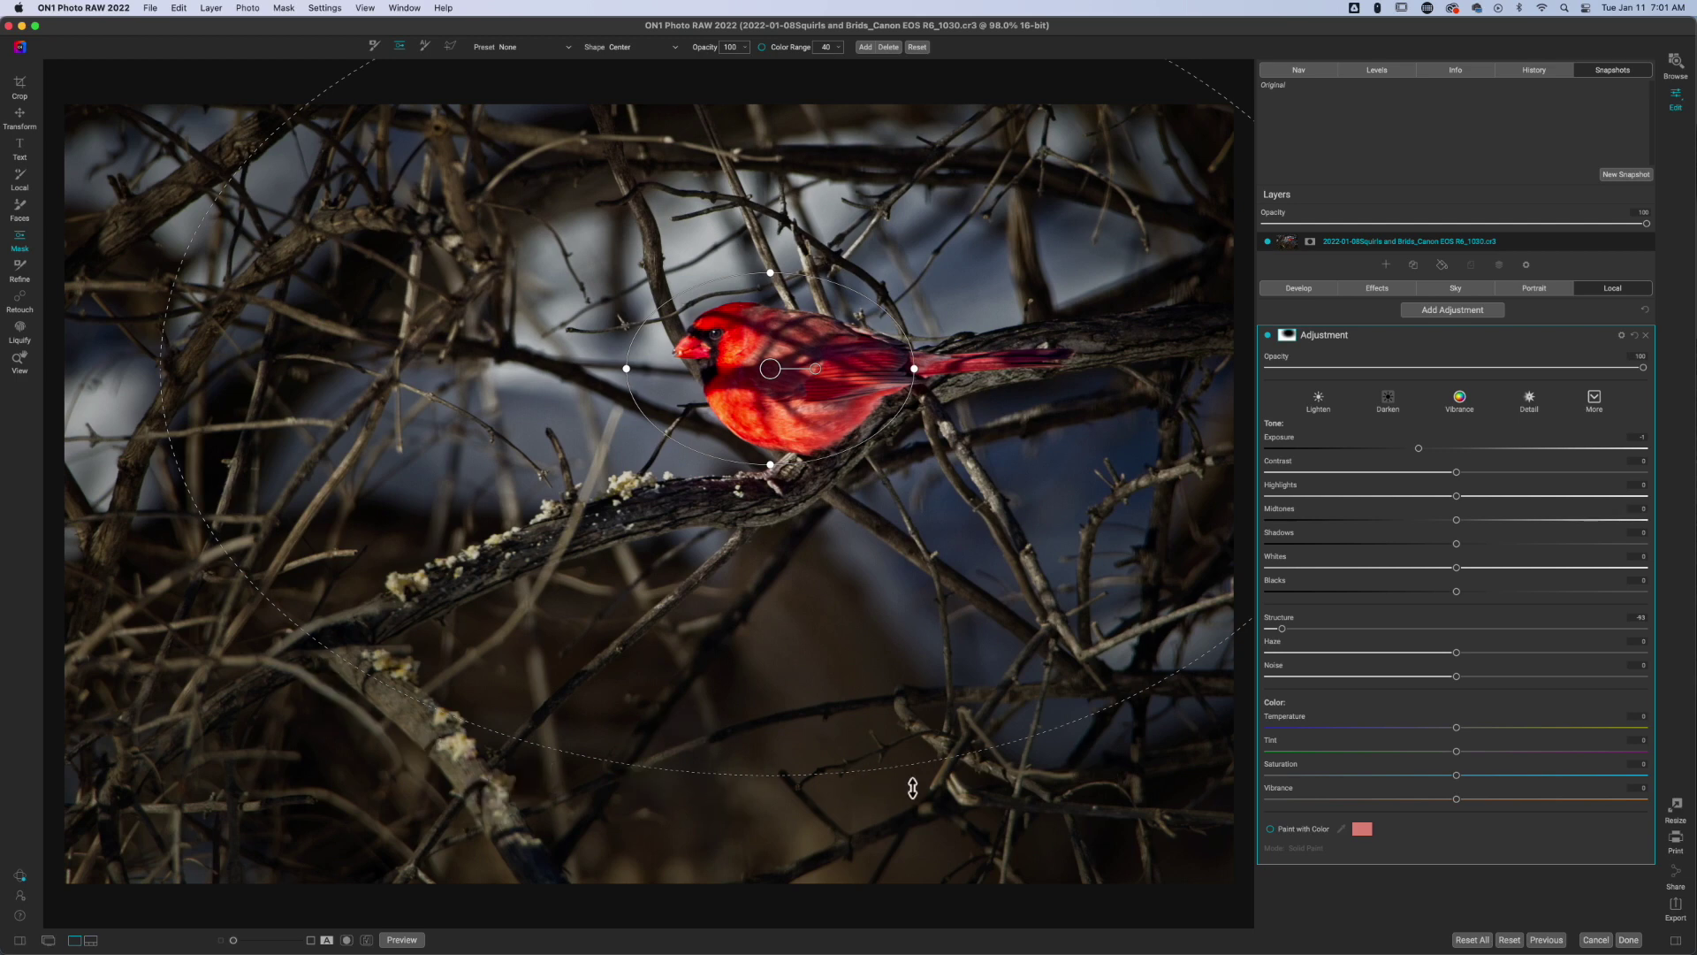
- Add a Lens Blur filter atop the Effects stack and attach a mask to it
{"action": "left_click", "coordinate": [1425, 338]}
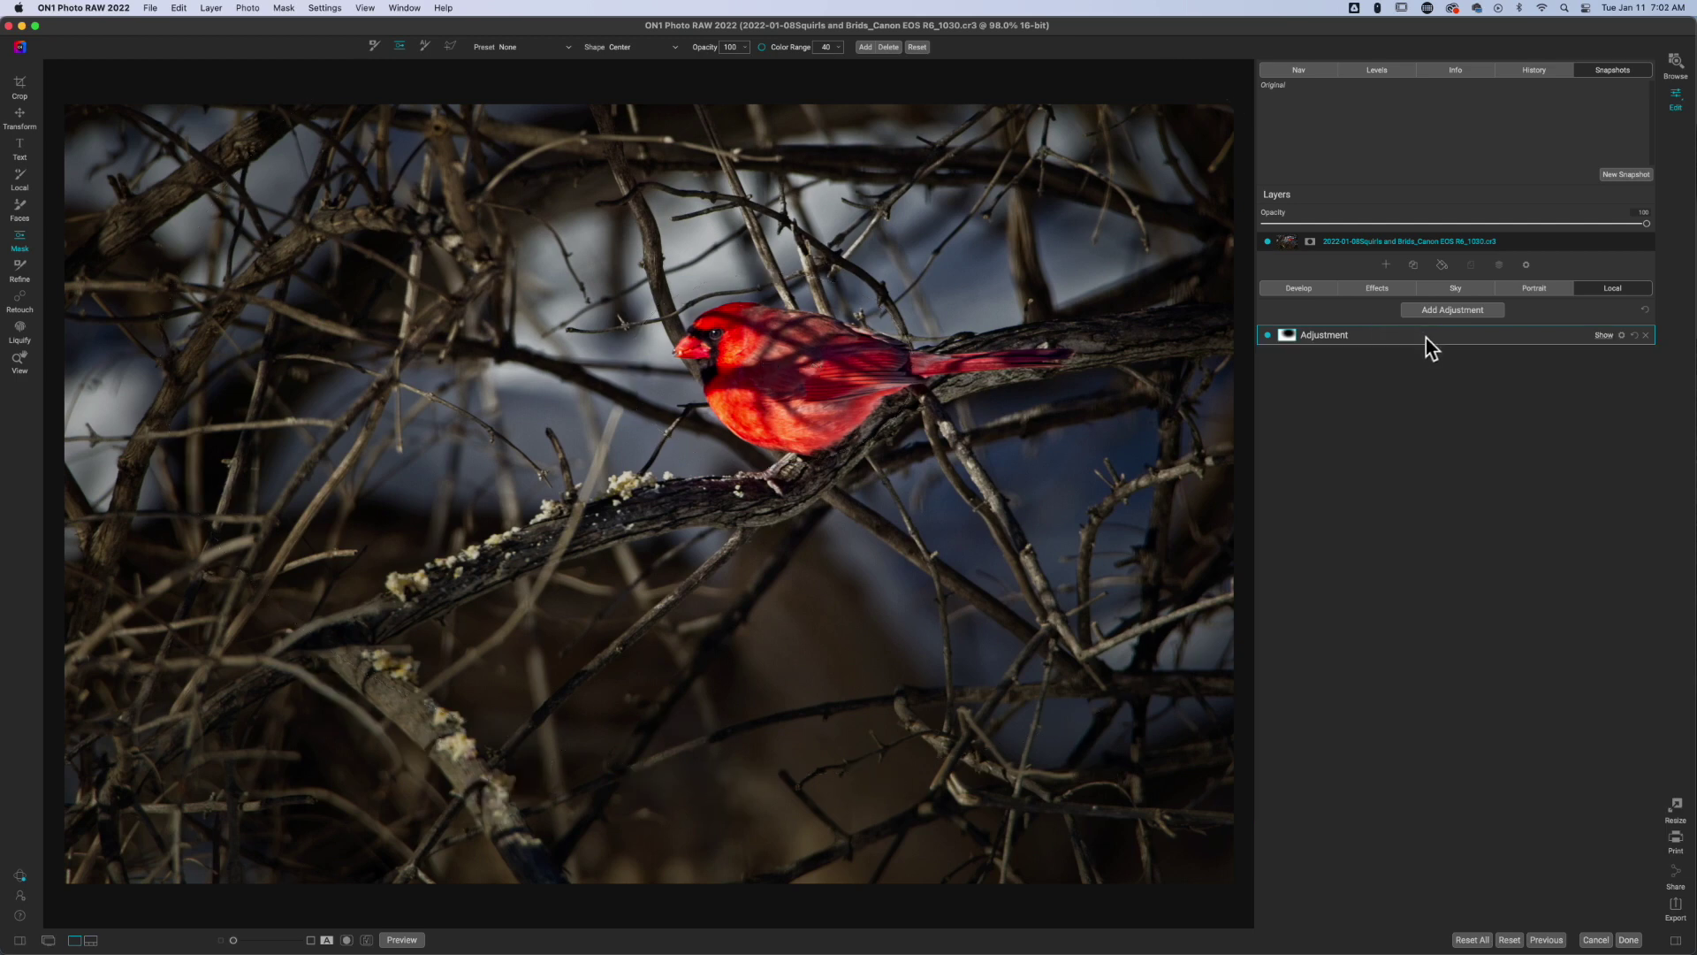
{"action": "left_click", "coordinate": [1286, 336]}
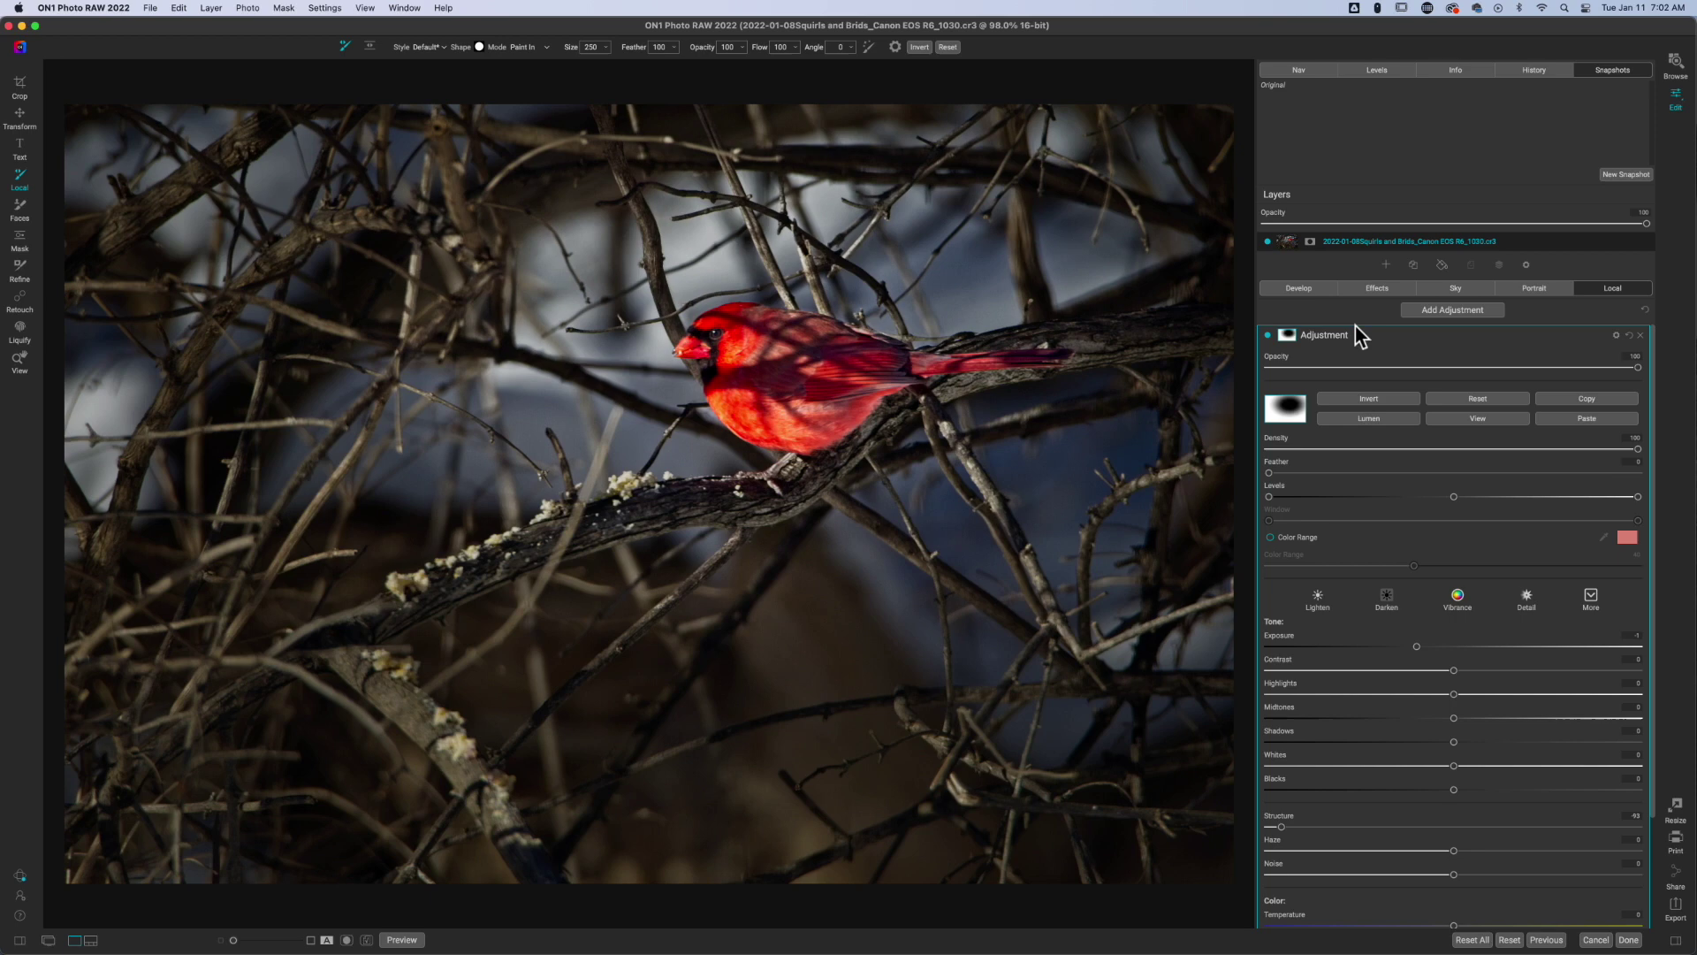
{"action": "left_click", "coordinate": [1383, 289]}
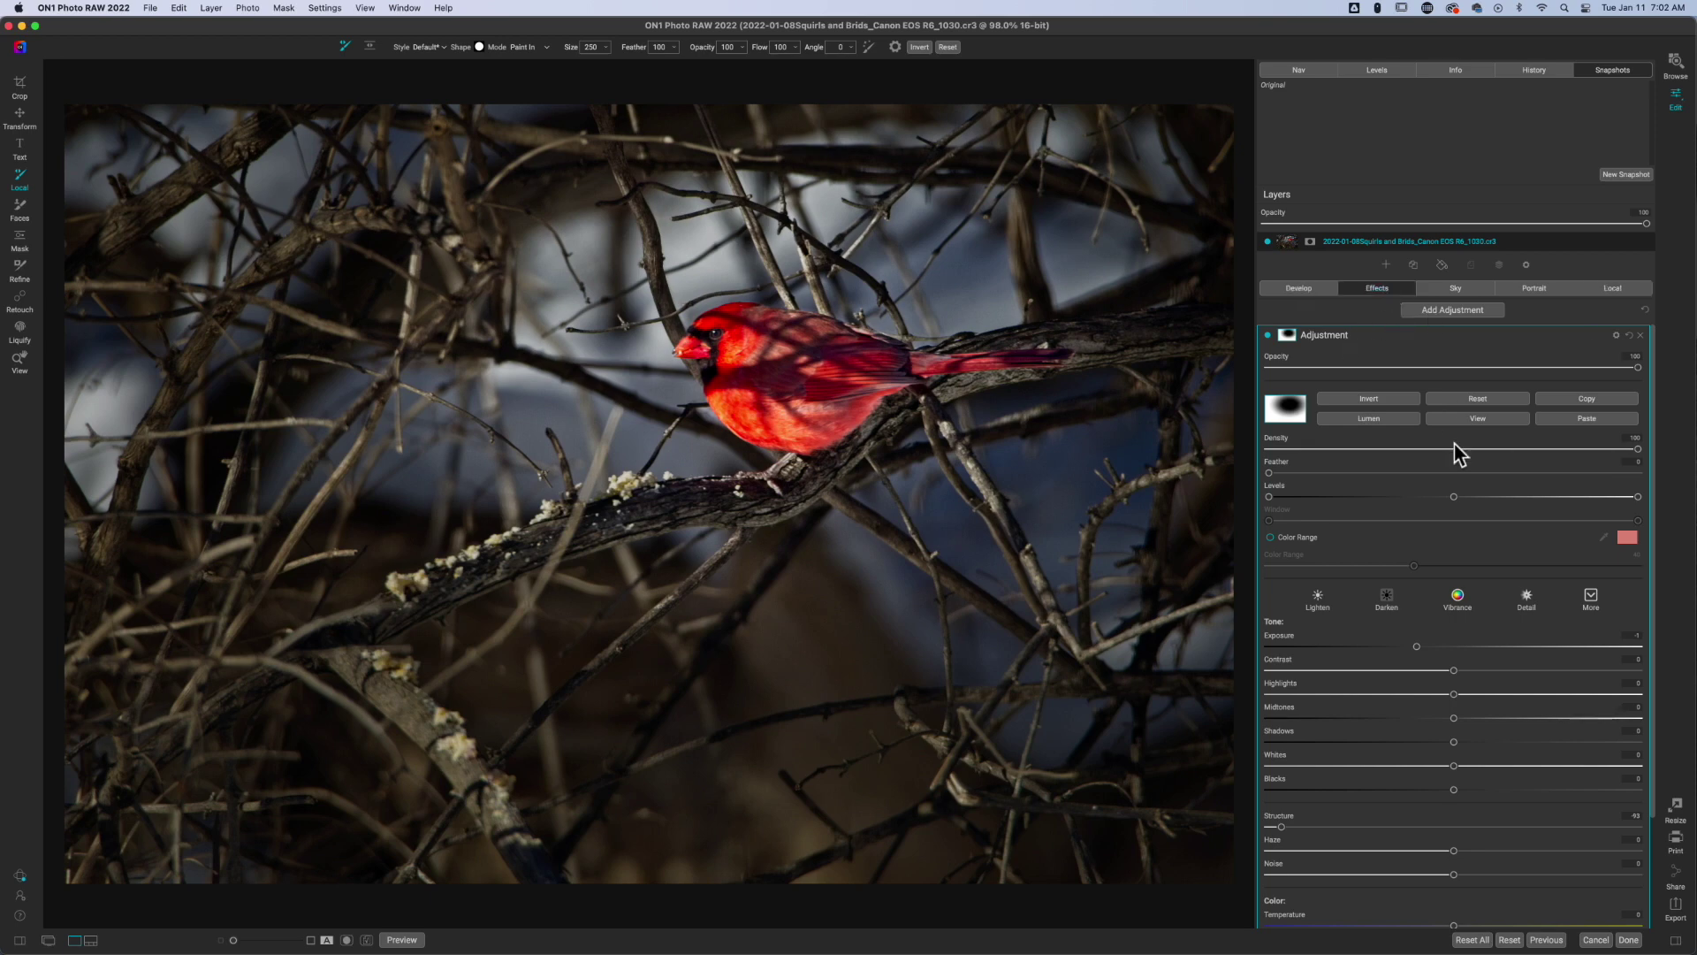
{"action": "left_click", "coordinate": [1454, 334]}
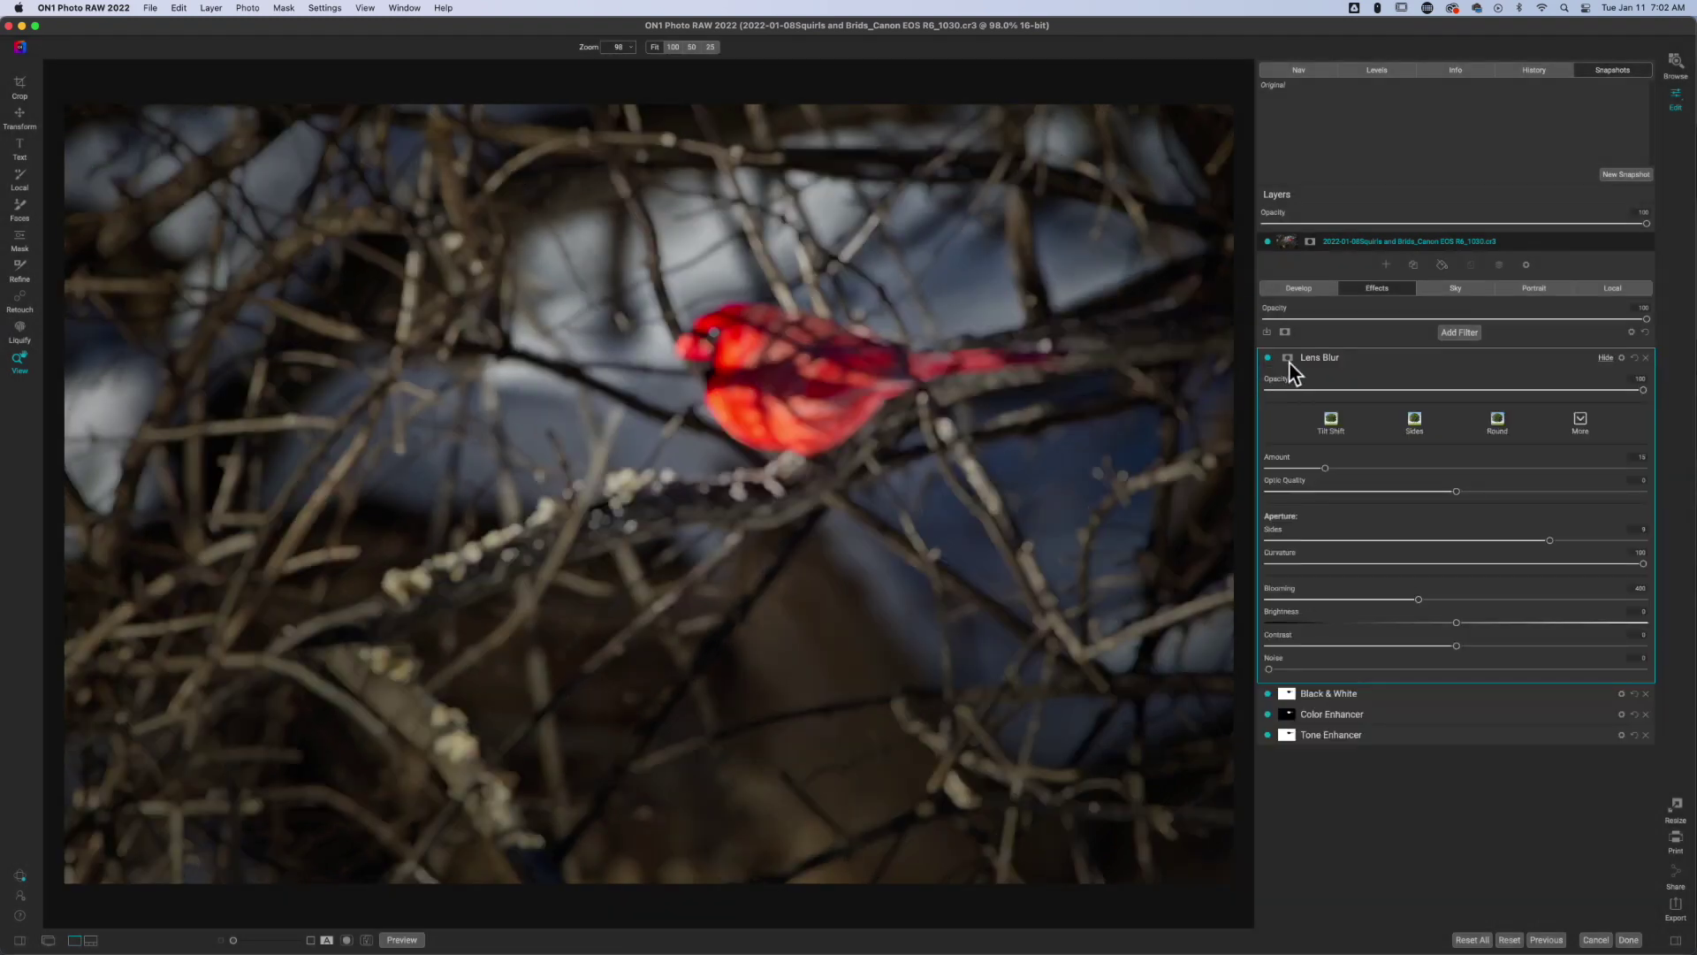
{"action": "left_click", "coordinate": [1288, 358]}
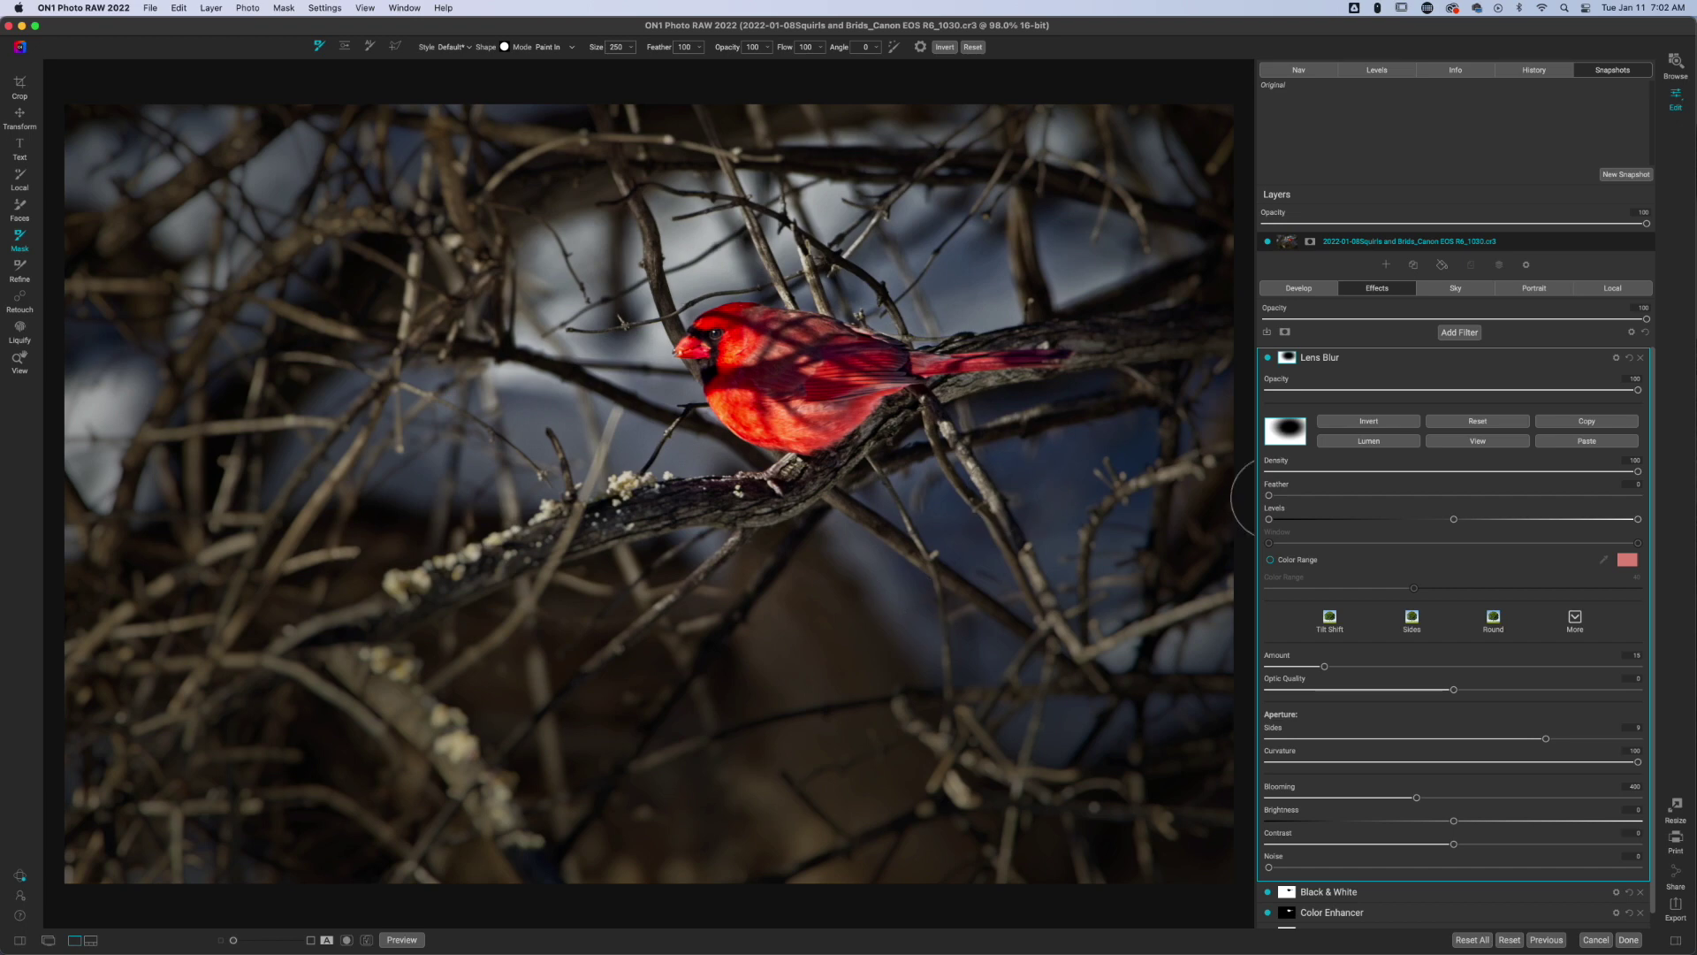
- Place an elliptical Masking Bug on the cardinal, tighten it, rotate it along the bird and shift it right
{"action": "key", "text": "shift+b"}
{"action": "left_click", "coordinate": [770, 368]}
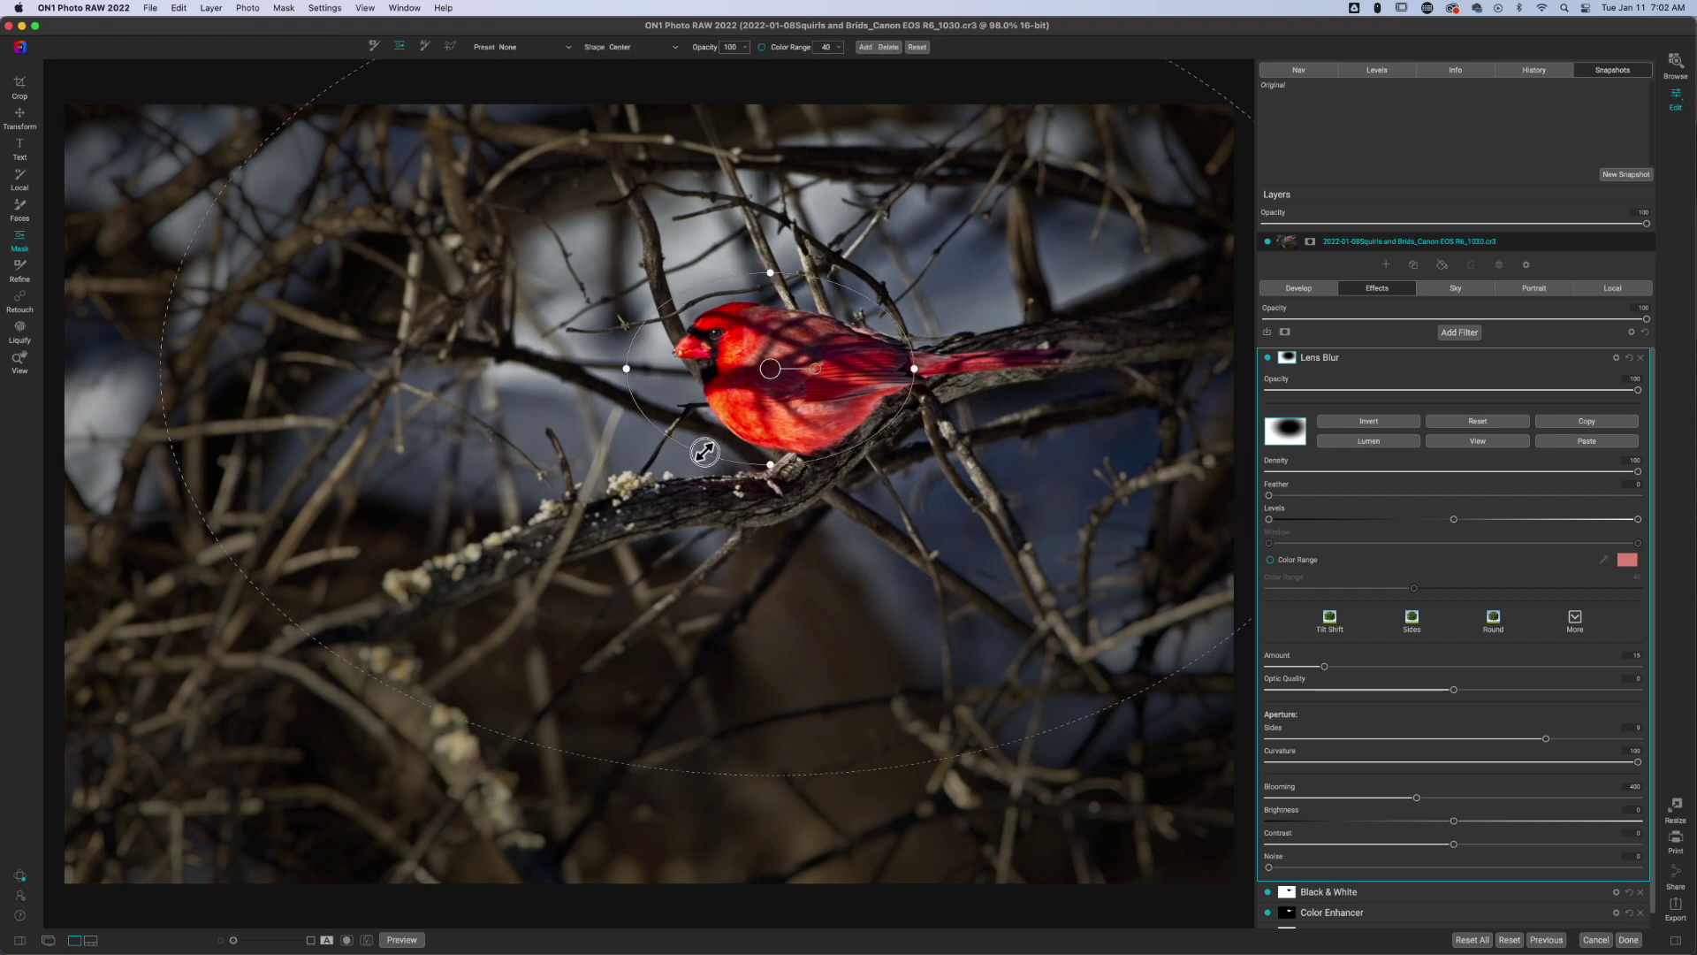
{"action": "left_click_drag", "start_coordinate": [699, 451], "coordinate": [752, 416]}
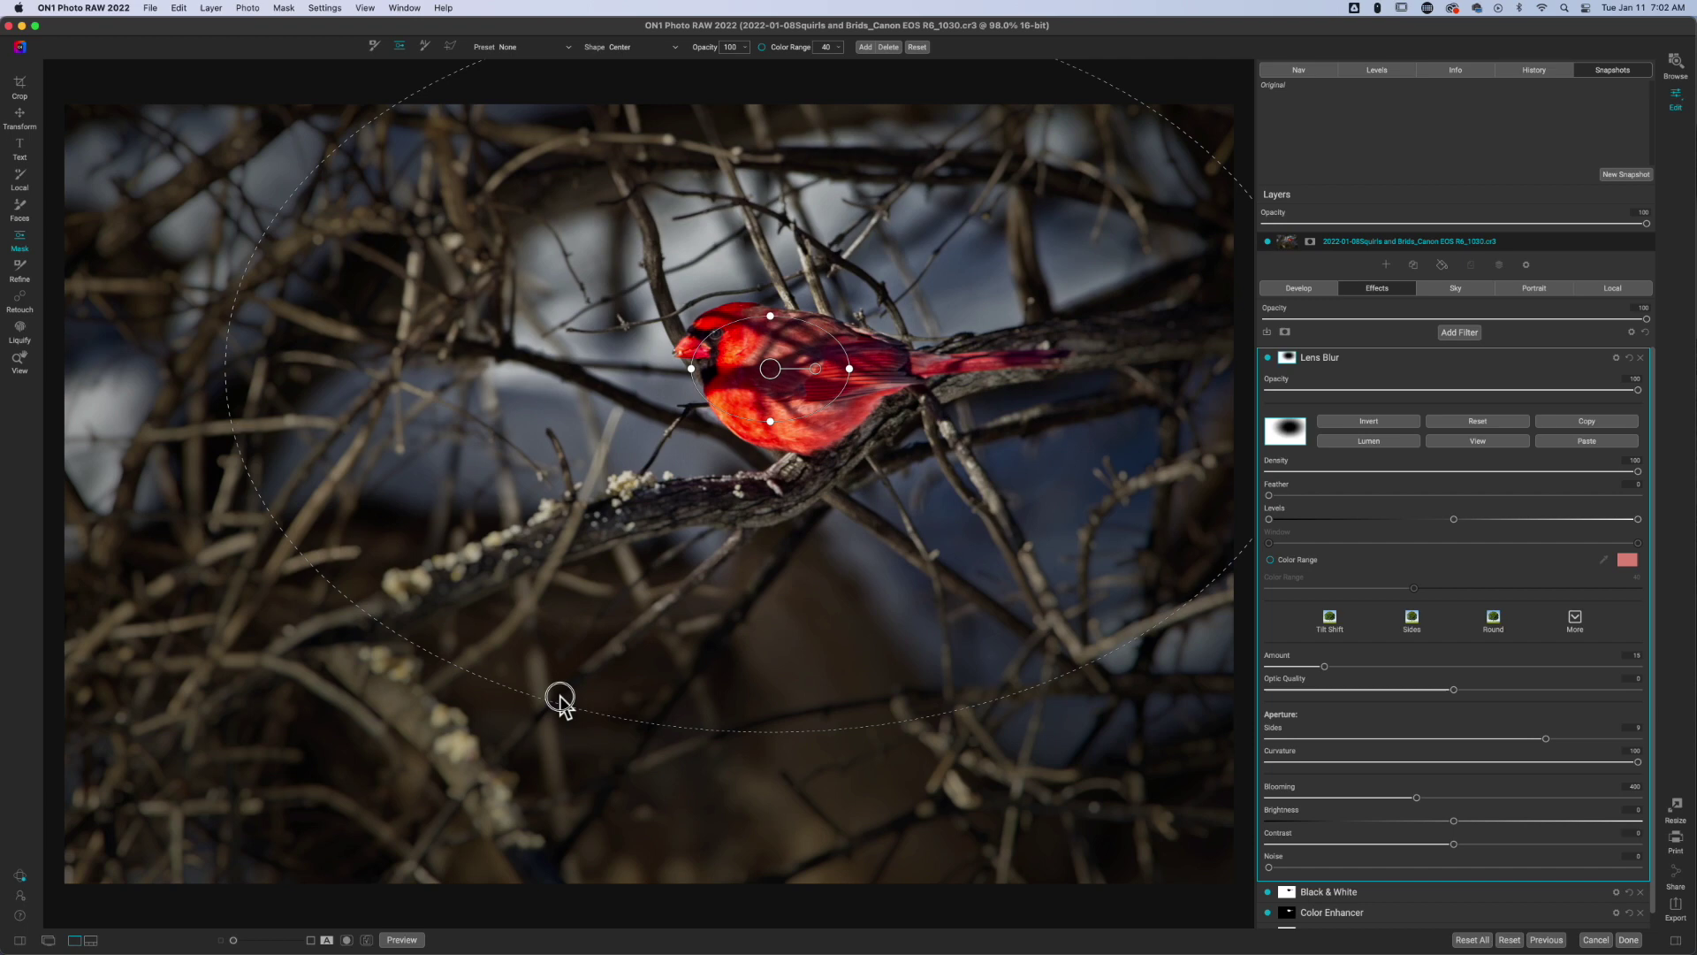
{"action": "left_click_drag", "start_coordinate": [560, 693], "coordinate": [591, 676]}
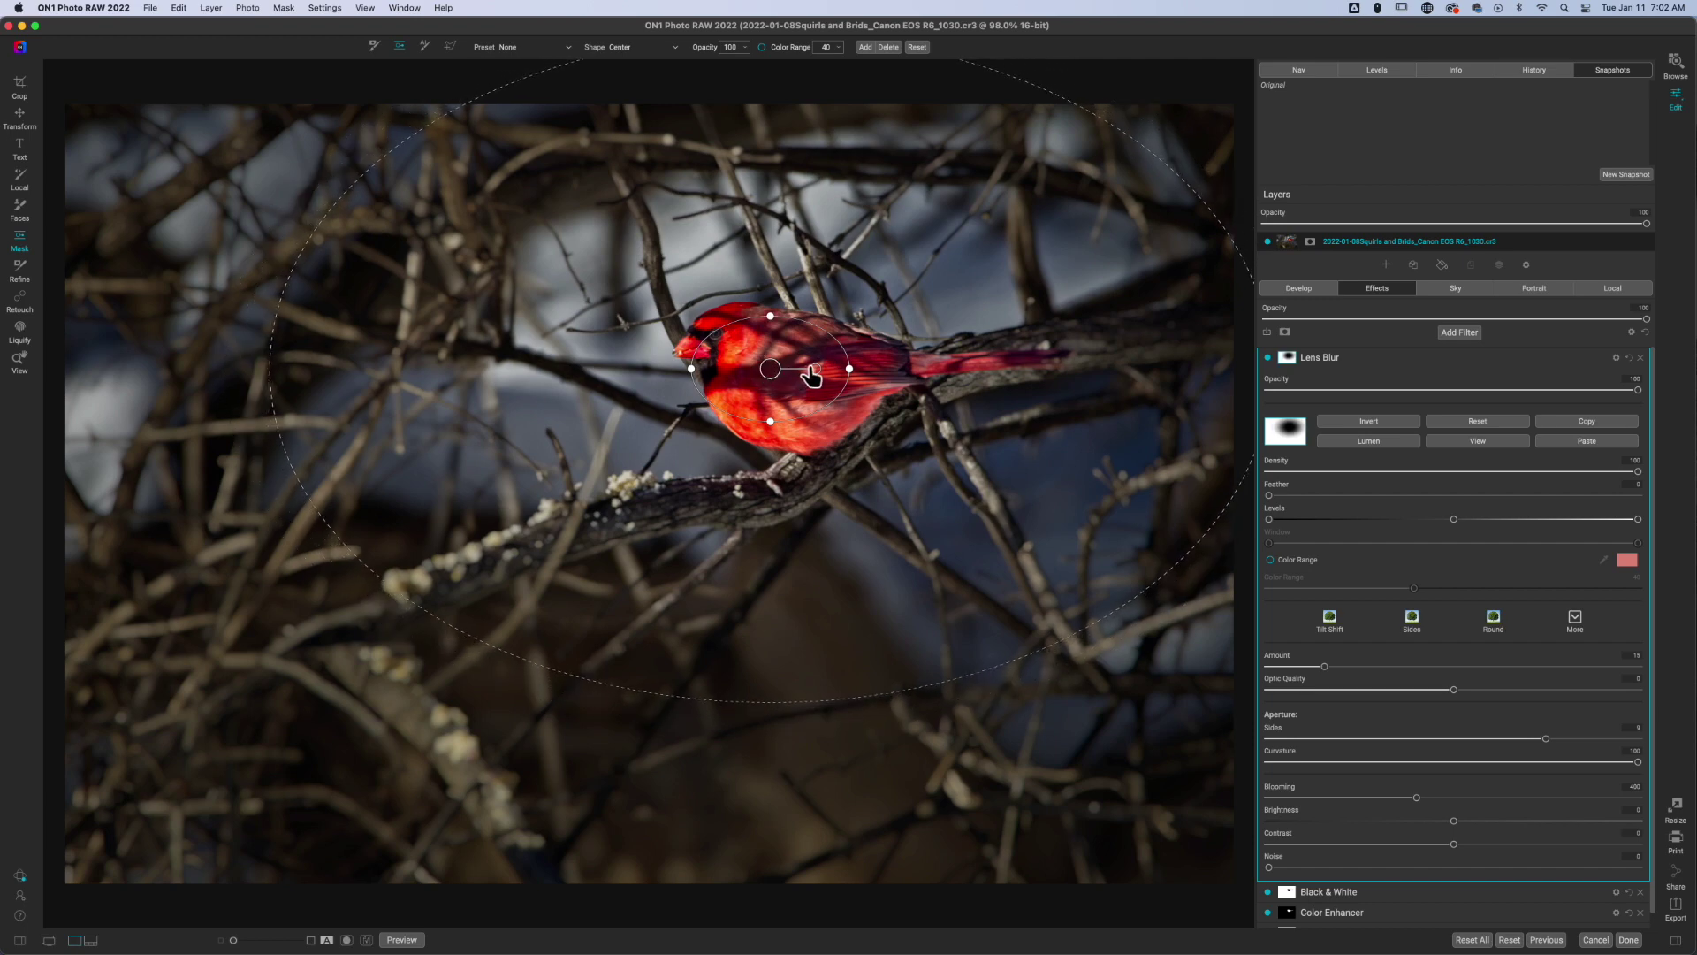
{"action": "left_click_drag", "start_coordinate": [815, 368], "coordinate": [865, 380]}
{"action": "left_click_drag", "start_coordinate": [756, 371], "coordinate": [788, 376]}
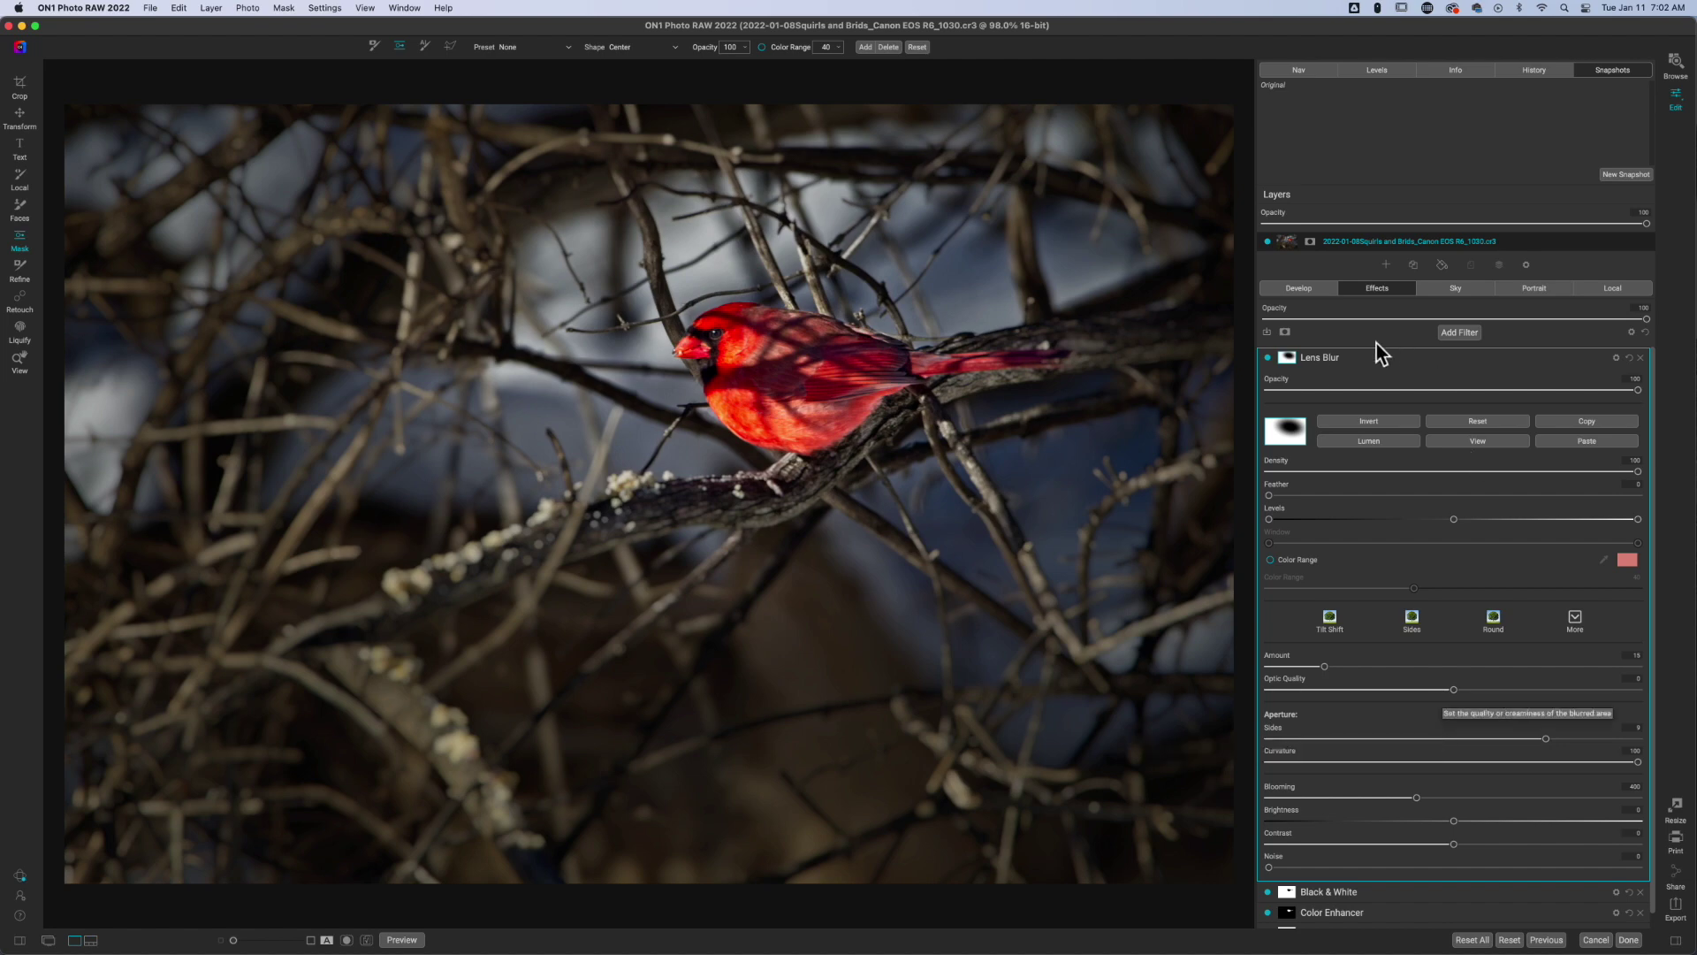
- Toggle Lens Blur to check sharpness, then pull the outer feather closer to the cardinal
{"action": "left_click", "coordinate": [1268, 359]}
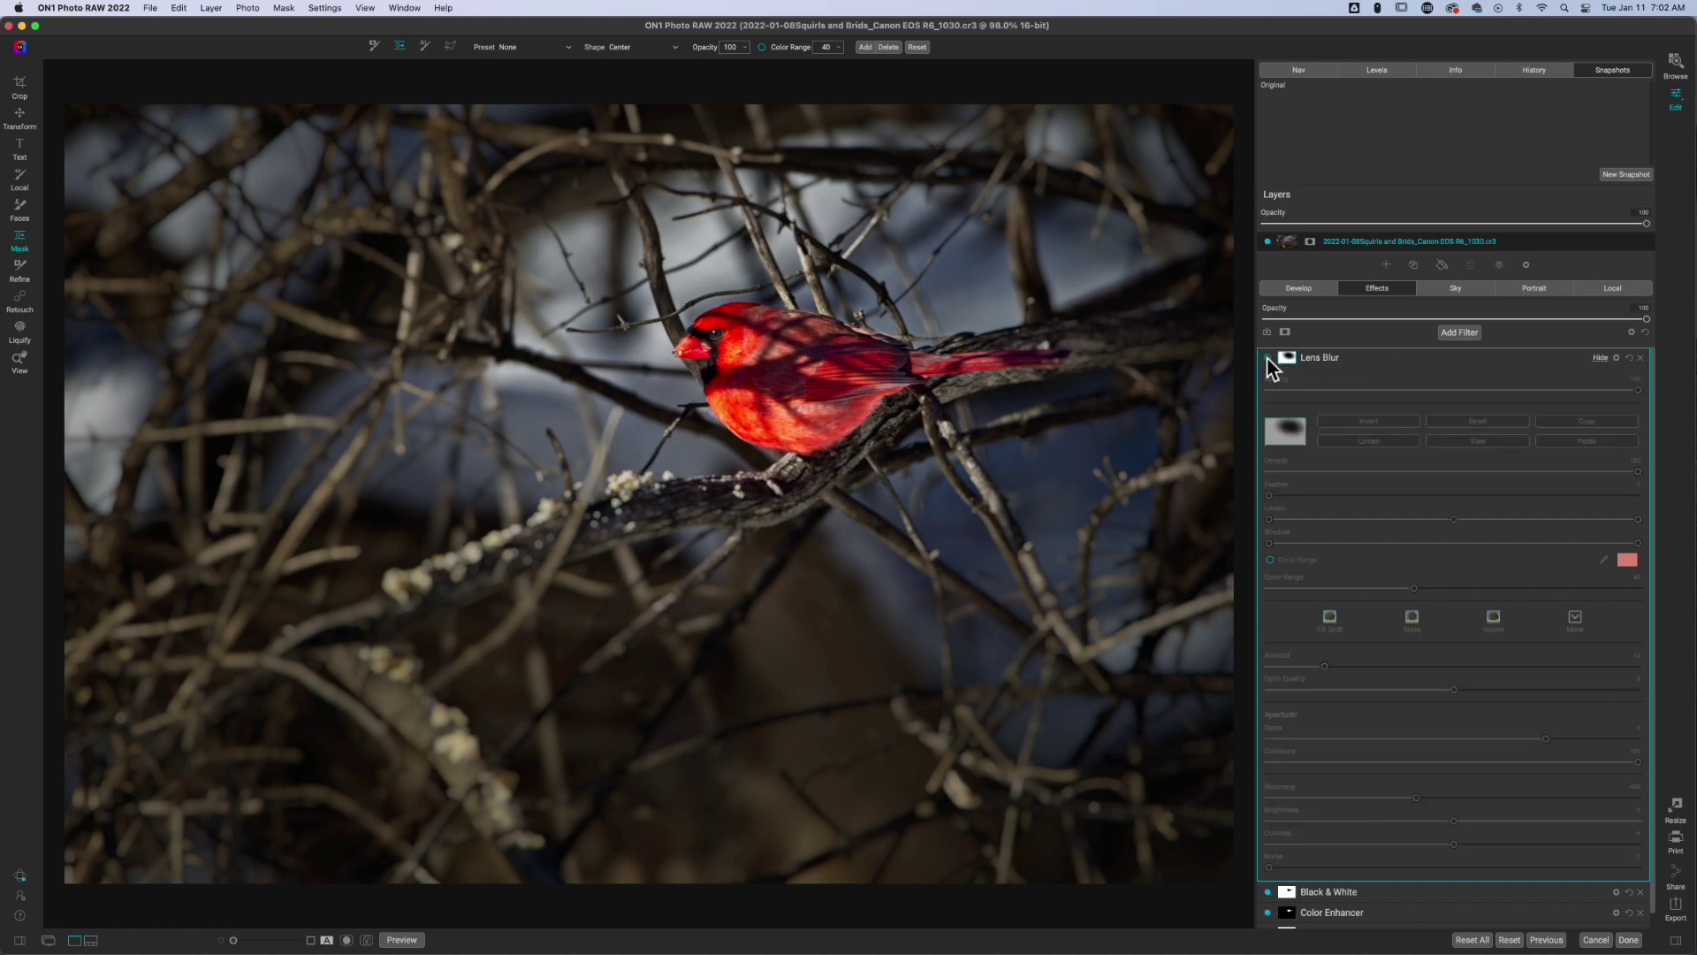
{"action": "left_click", "coordinate": [1269, 359]}
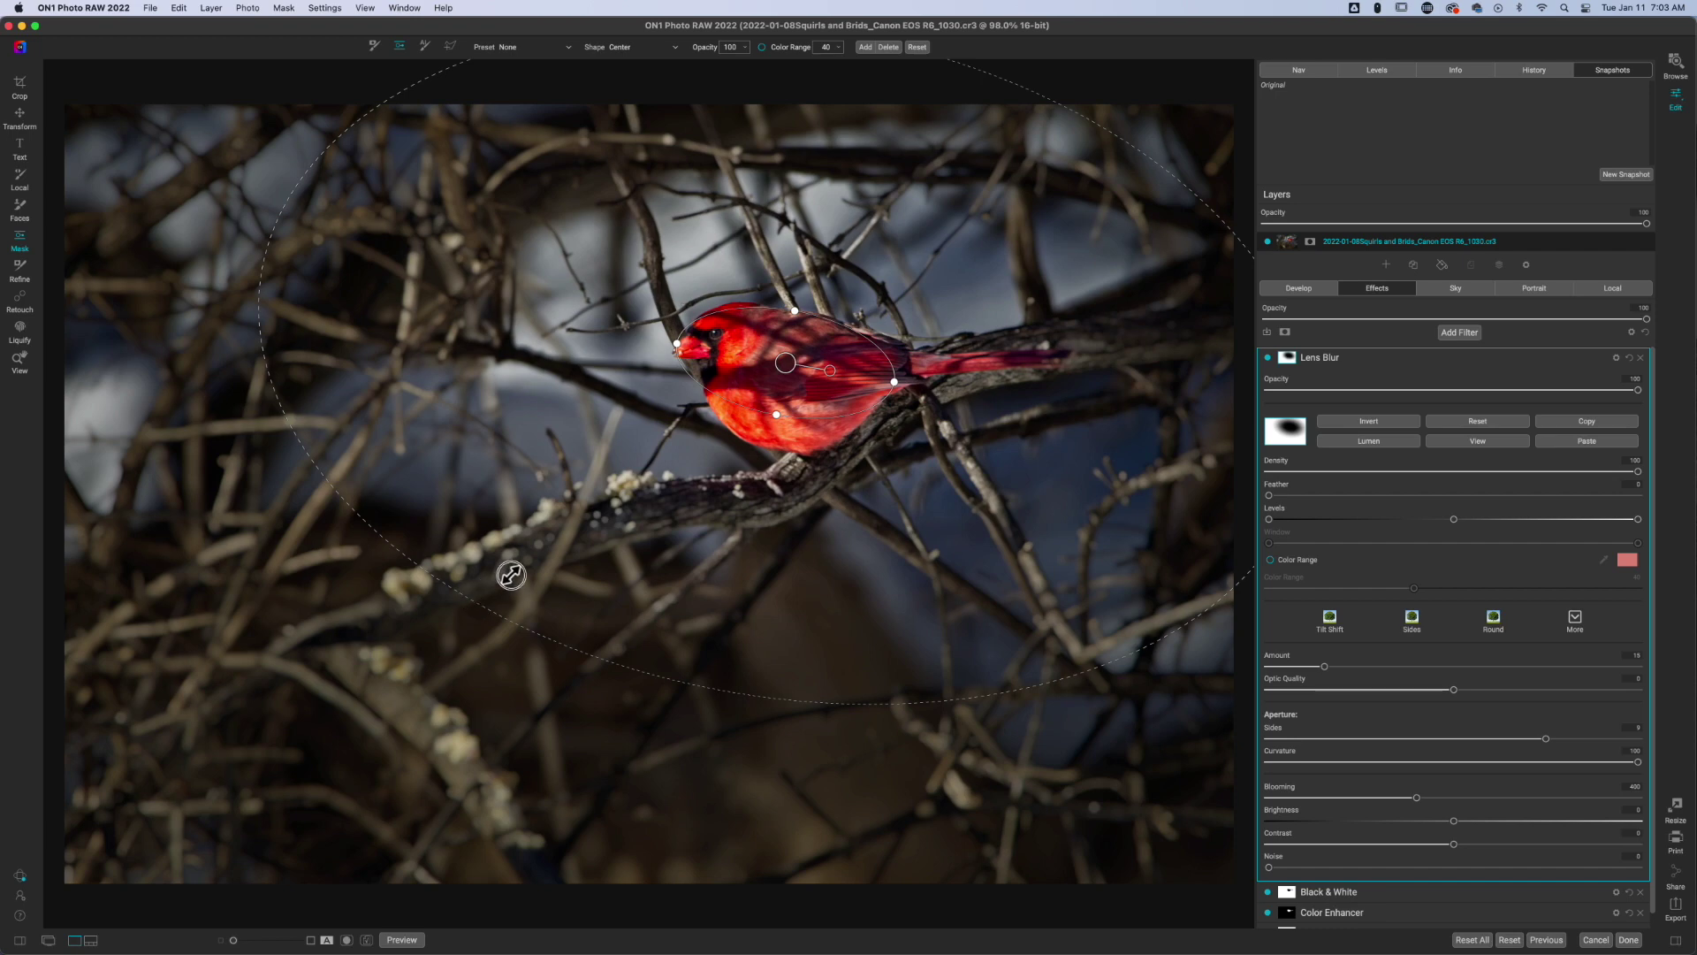
{"action": "left_click_drag", "start_coordinate": [526, 565], "coordinate": [607, 505]}
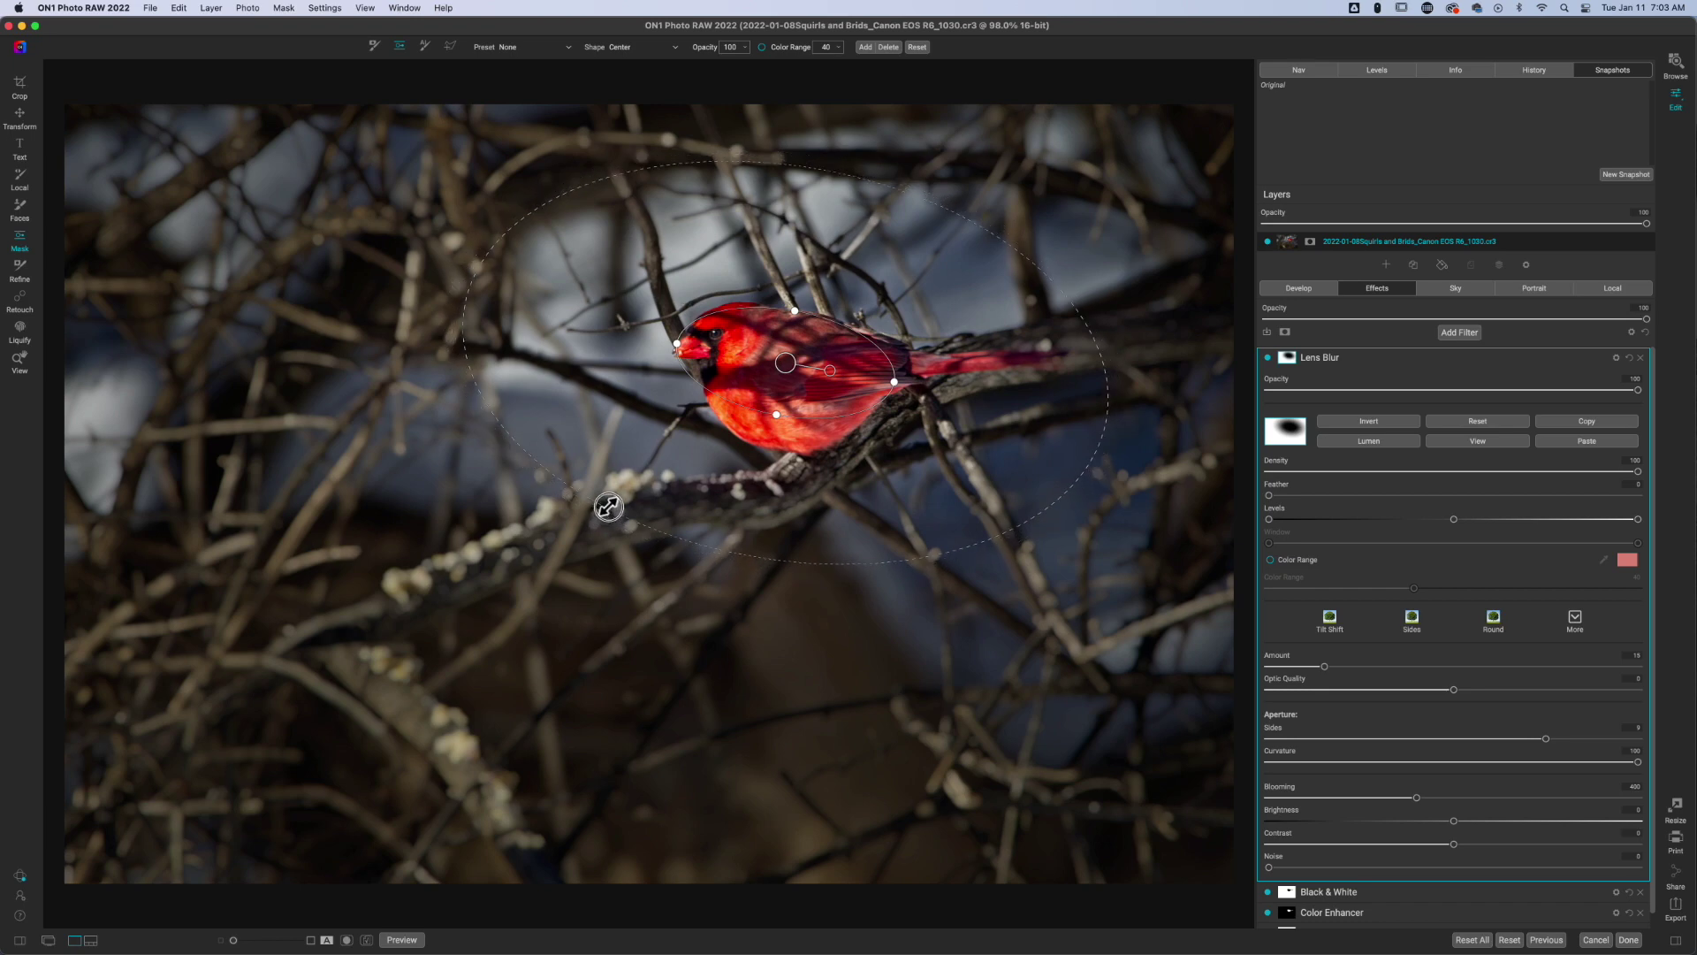